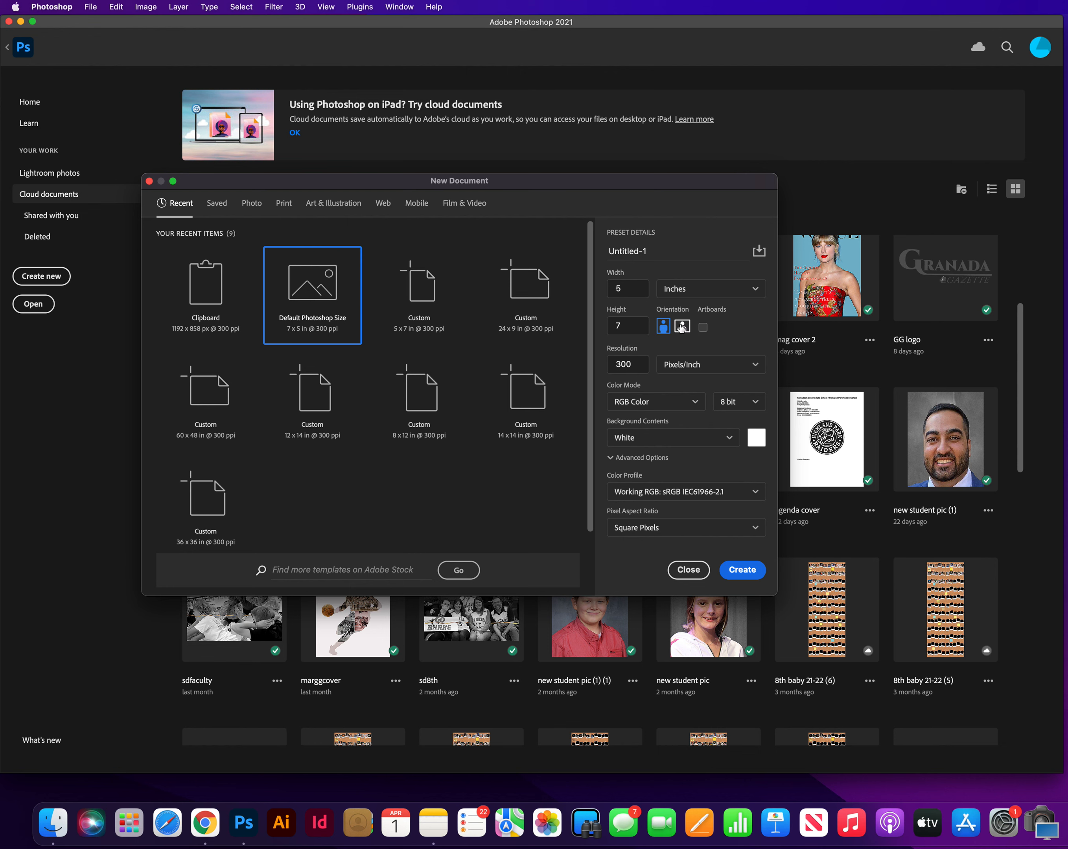
Create a new portrait document 5 by 7 inches at 300 pixels per inch with a white background
left_click(682, 326)
left_click(664, 327)
left_click(743, 570)
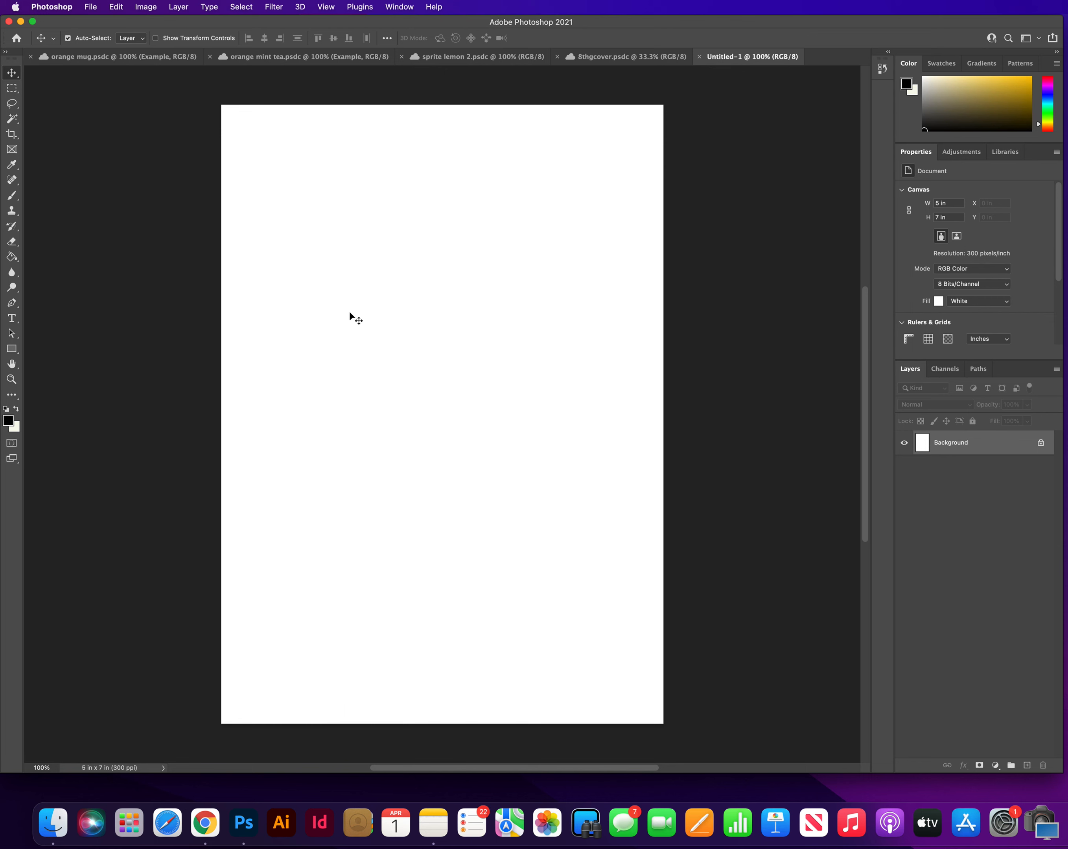
Add the text "Example" in 24 pt Apple Chancery on the left side of the blank page
left_click(11, 318)
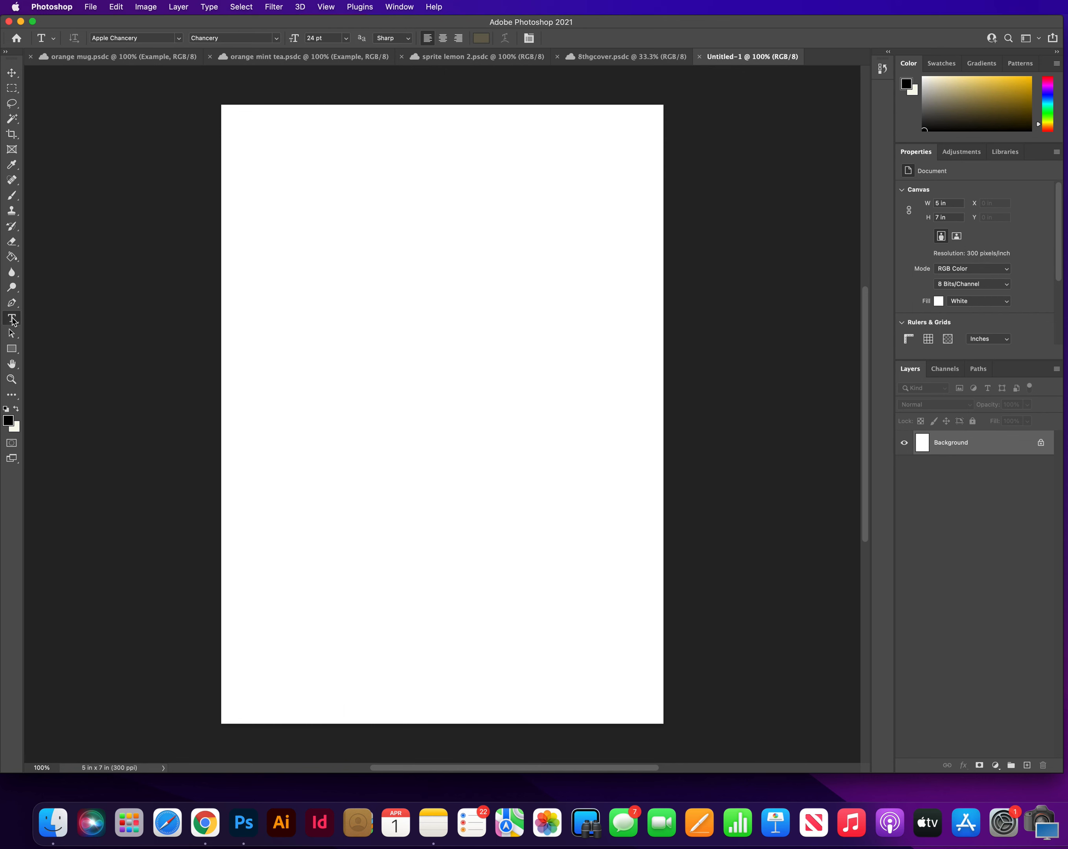
left_click(251, 315)
type("Exa")
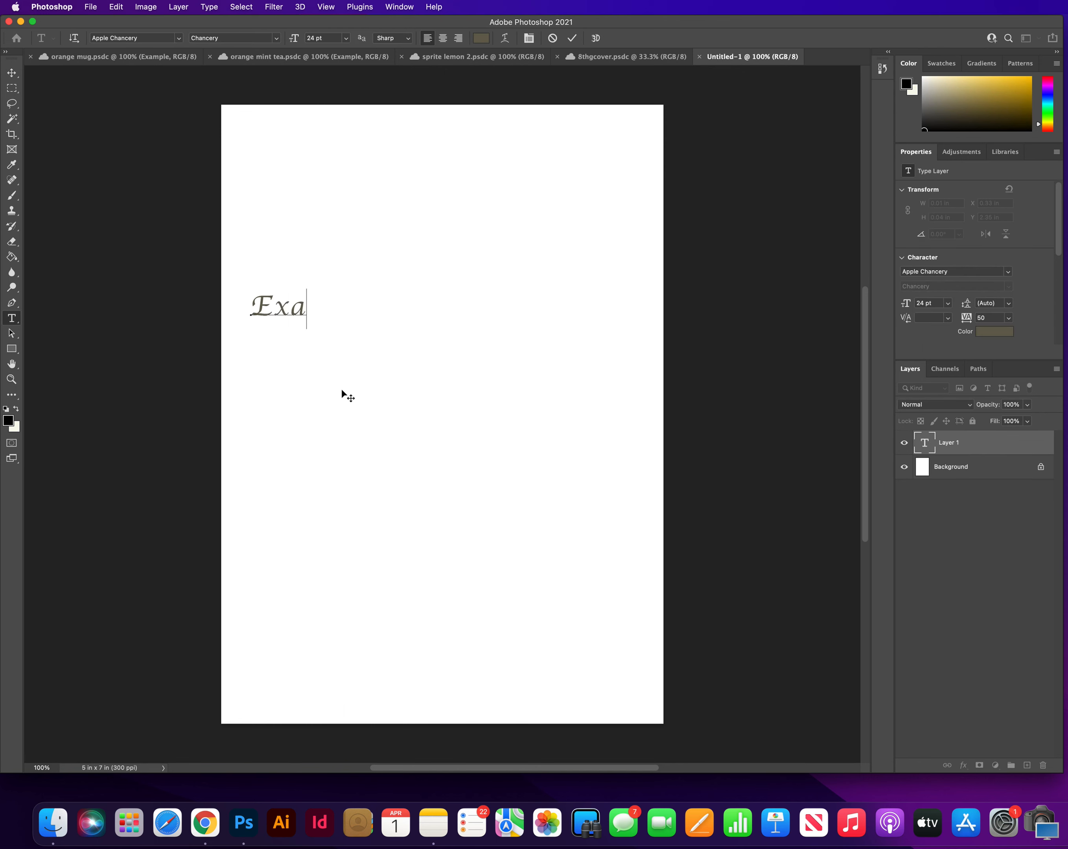
type("mple")
left_click(11, 72)
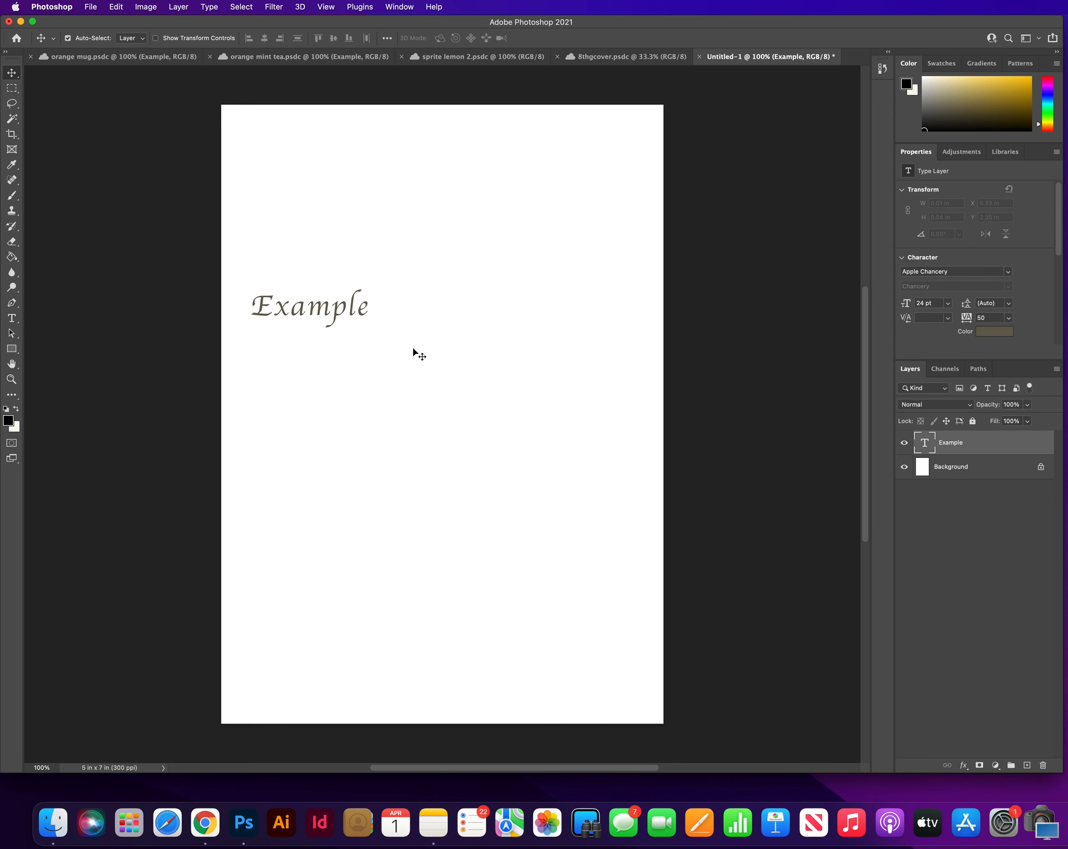
Enlarge the Example text to about 304%, rotate it about -21 degrees and centre it horizontally on the page
key("ctrl+t")
left_click_drag(377, 327, 601, 436)
left_click_drag(622, 270, 579, 202)
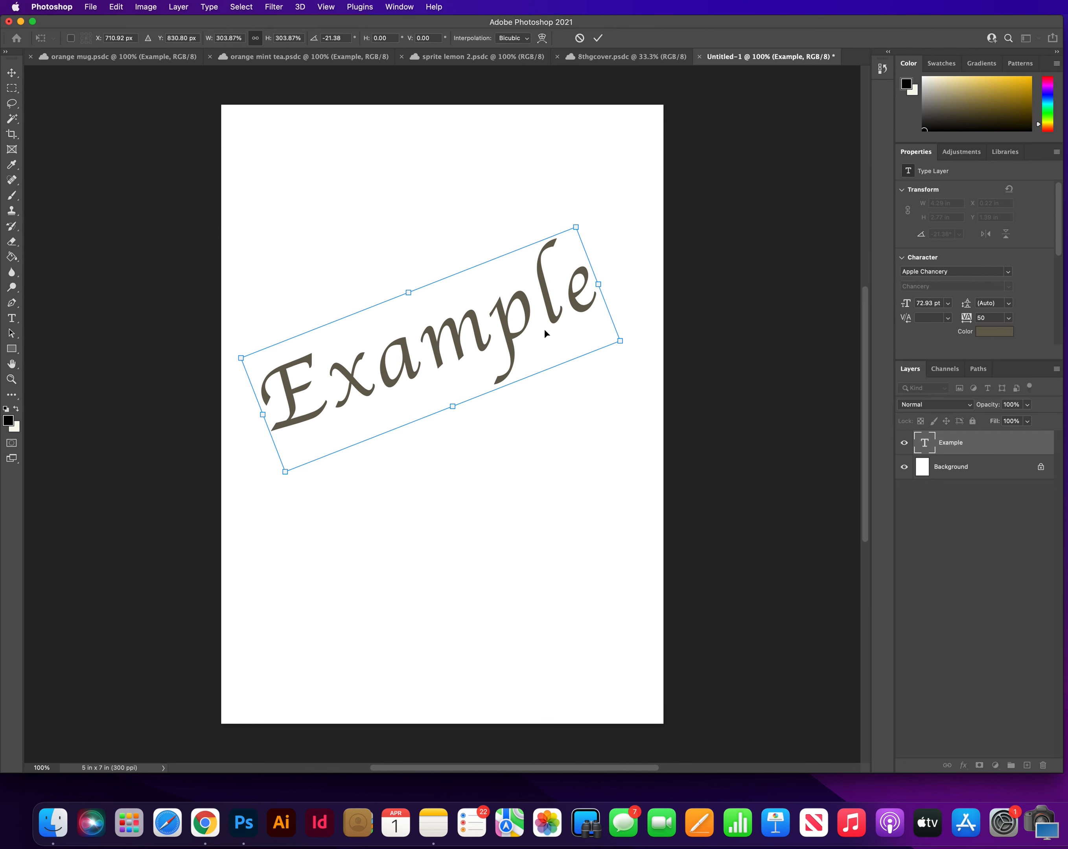
left_click_drag(545, 329, 557, 357)
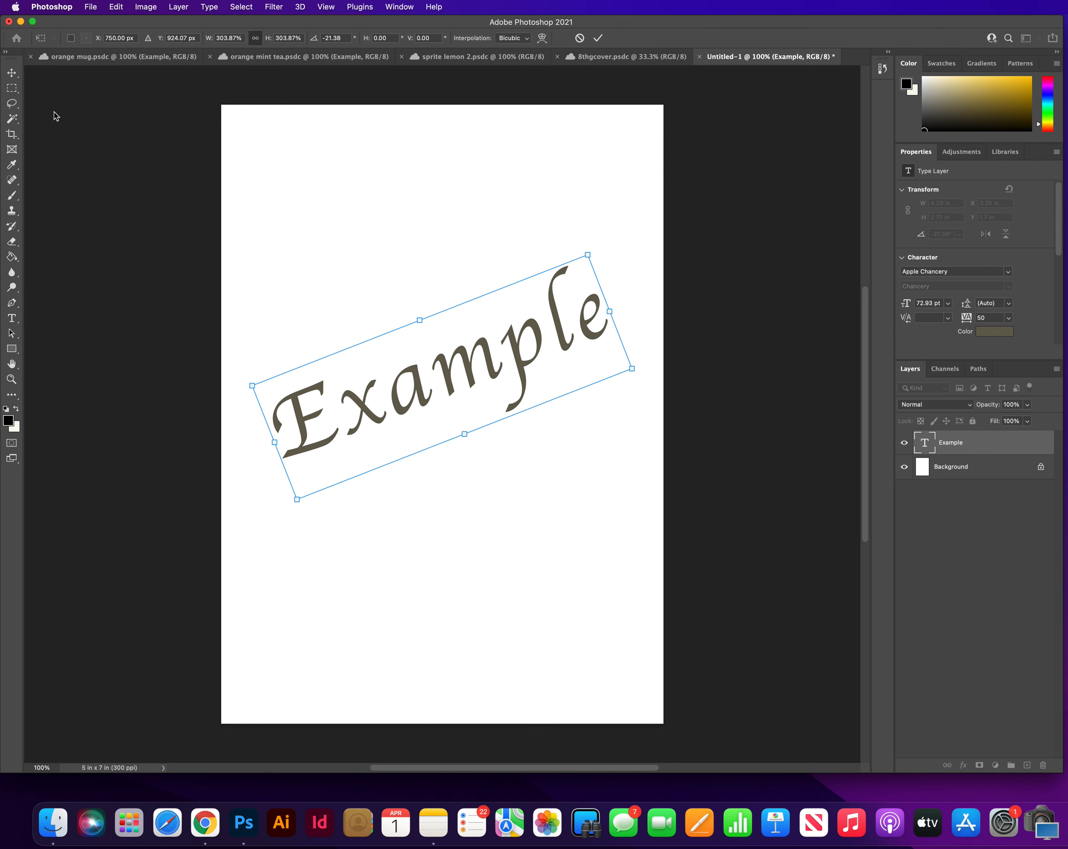
left_click(12, 72)
left_click(153, 215)
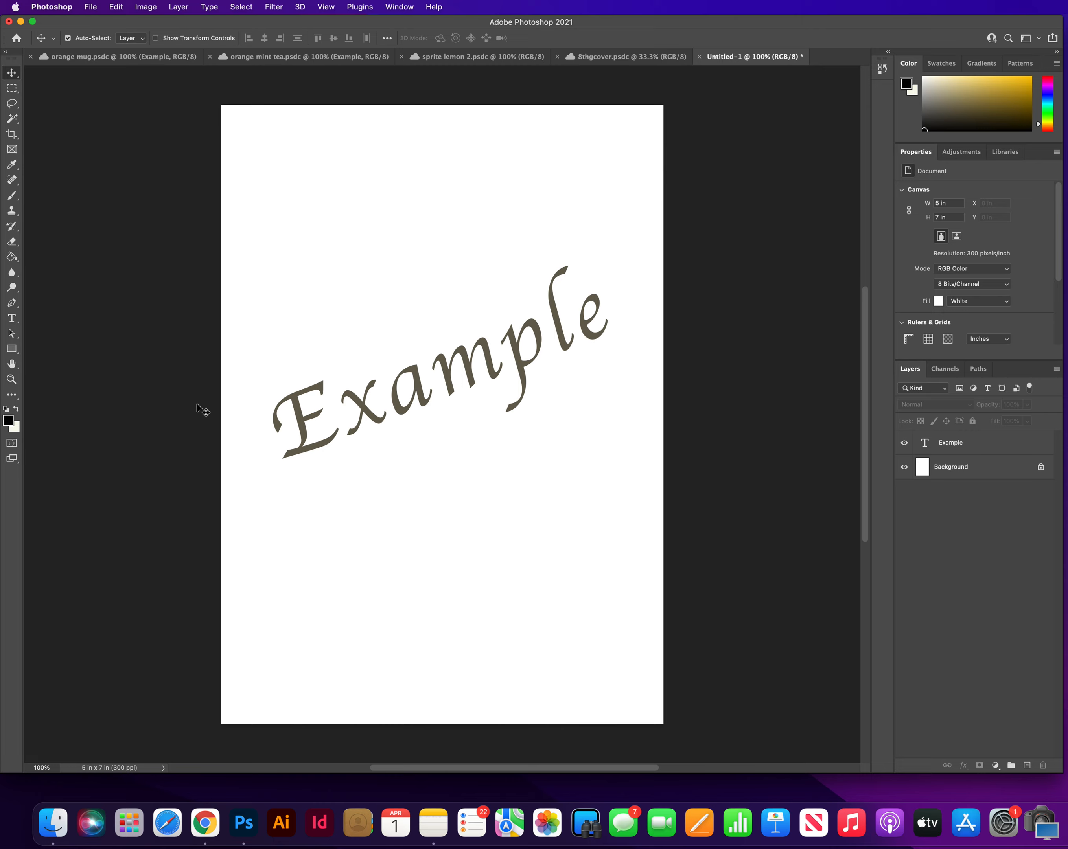
Switch to Finder's Downloads folder and move its window aside from the document
left_click(54, 823)
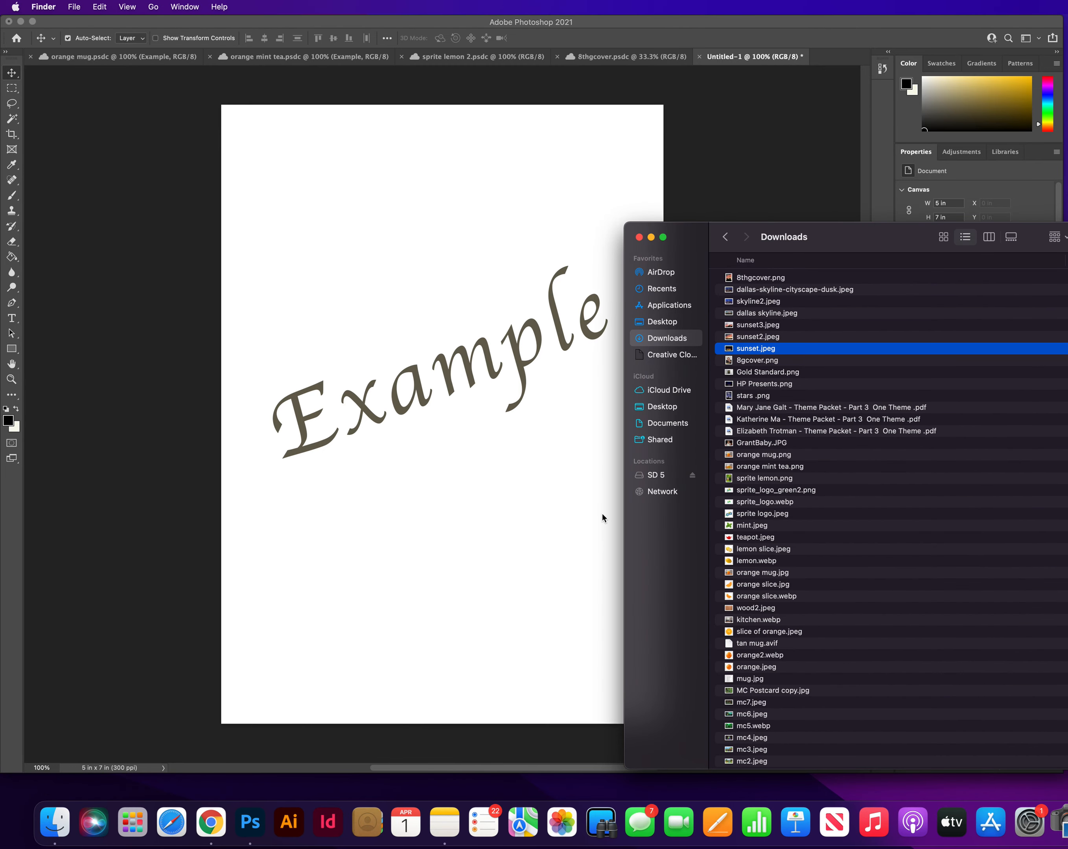
left_click_drag(839, 248, 1060, 264)
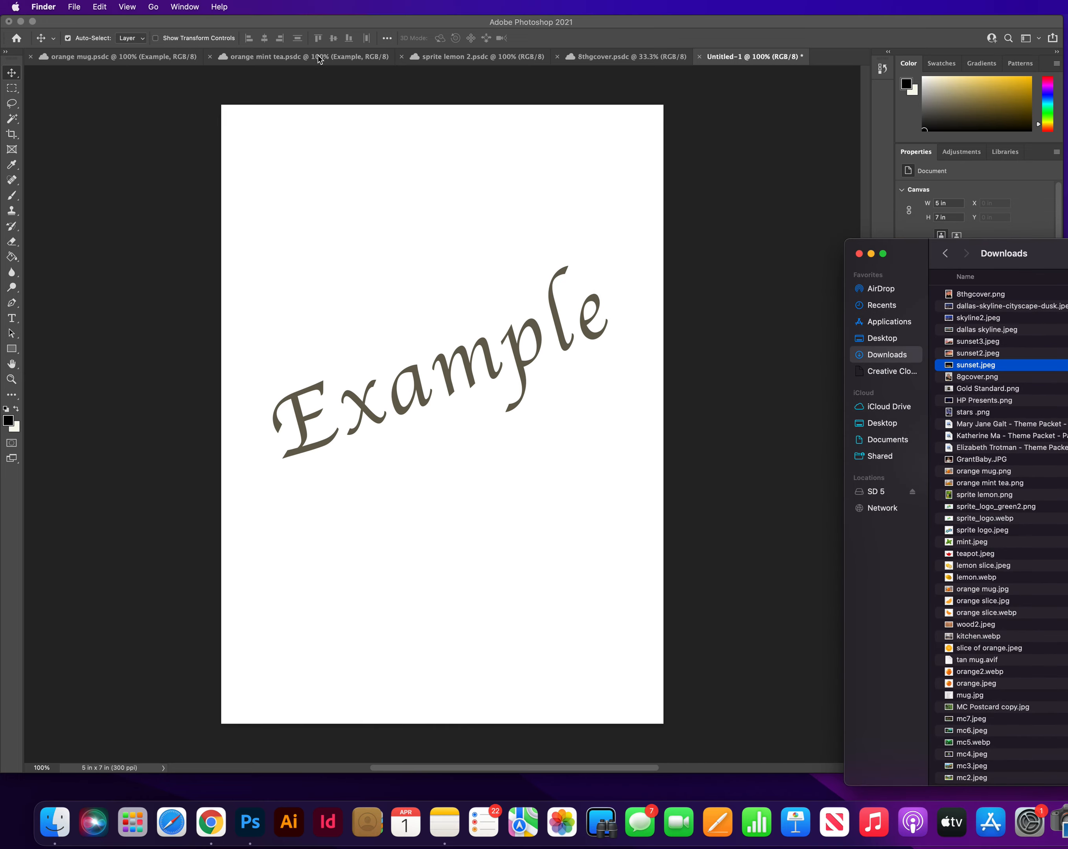
Examine the orange mug, orange mint tea and sprite lemon 2 sample documents, and return to Untitled-1
left_click(122, 61)
left_click(122, 61)
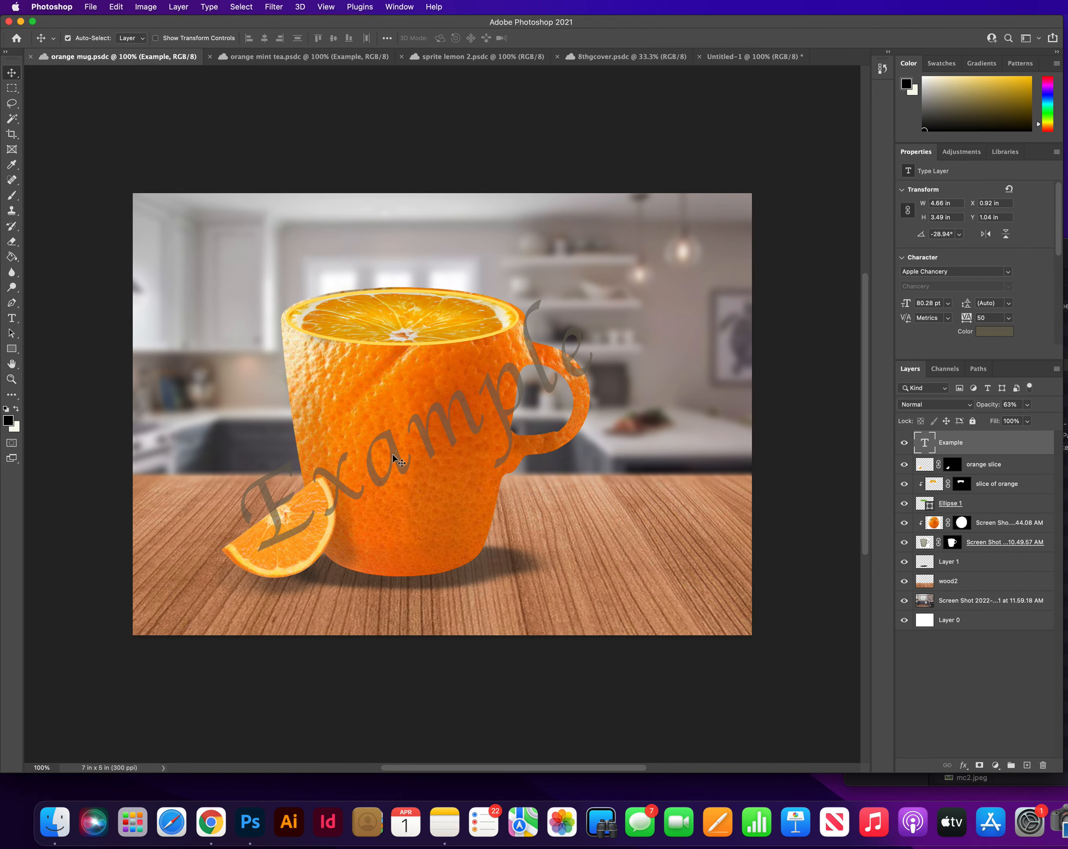
left_click(306, 58)
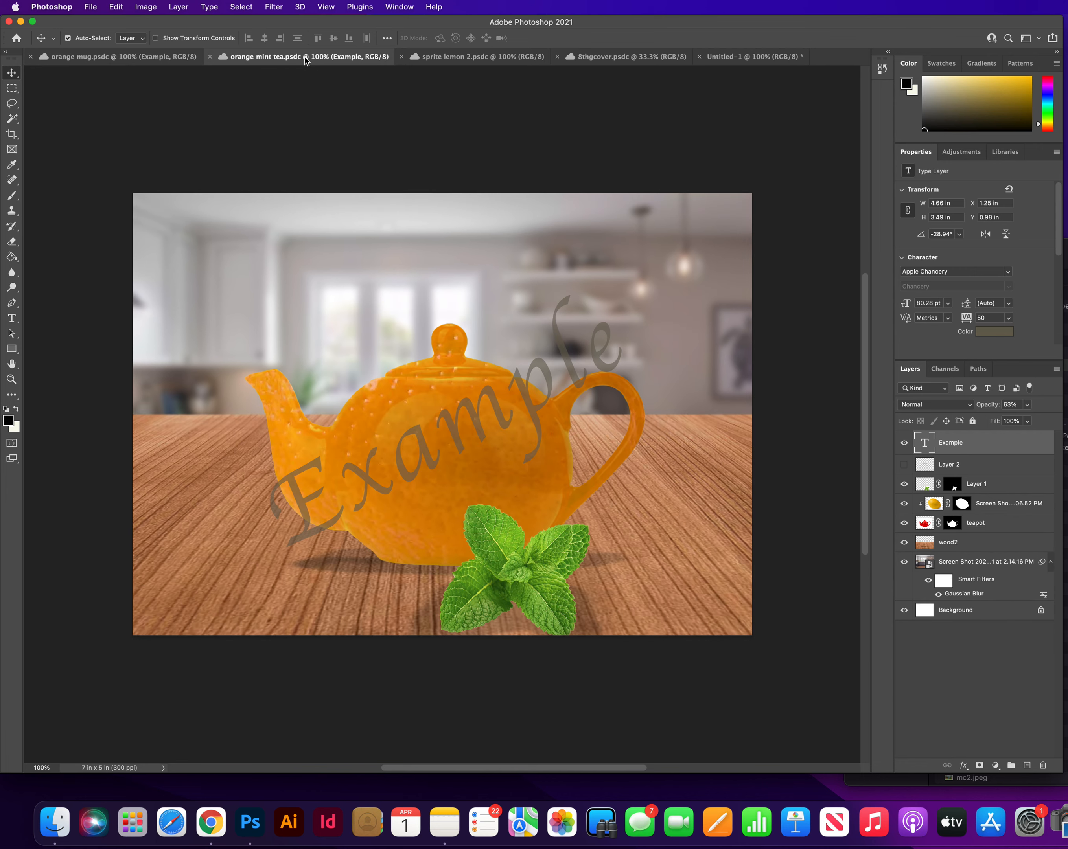
left_click(456, 58)
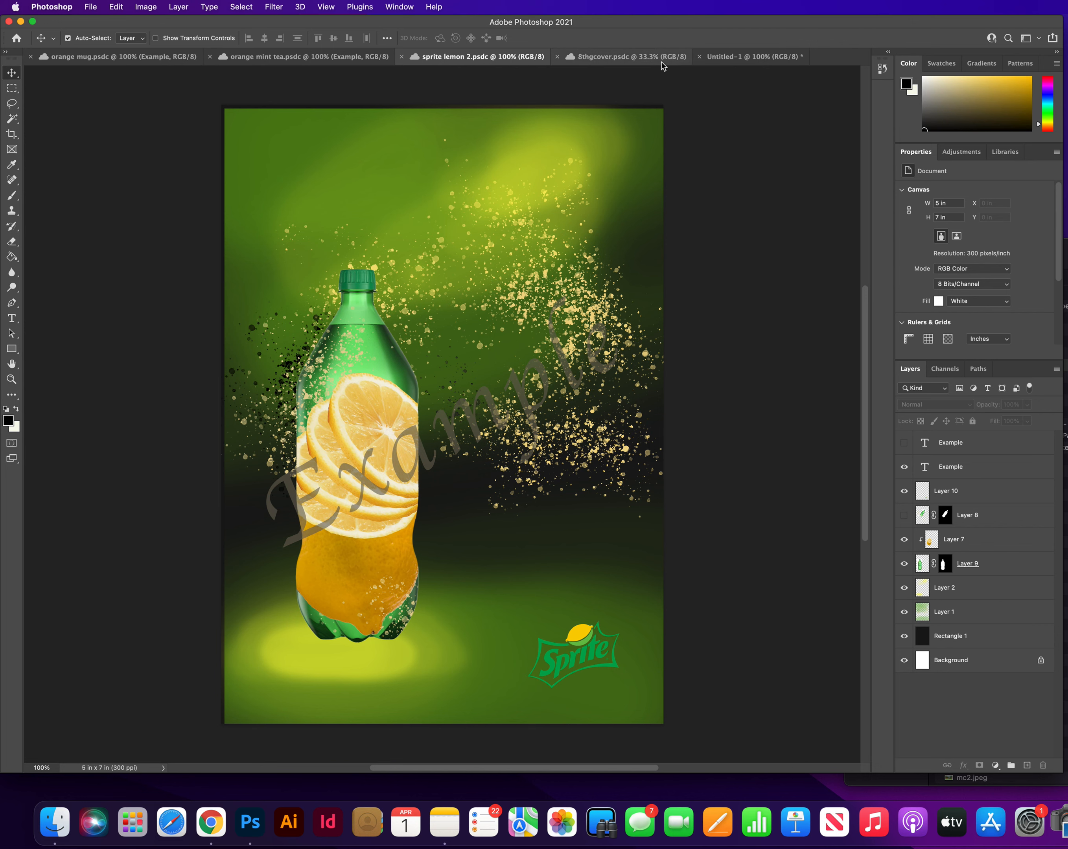
left_click(731, 59)
left_click(144, 58)
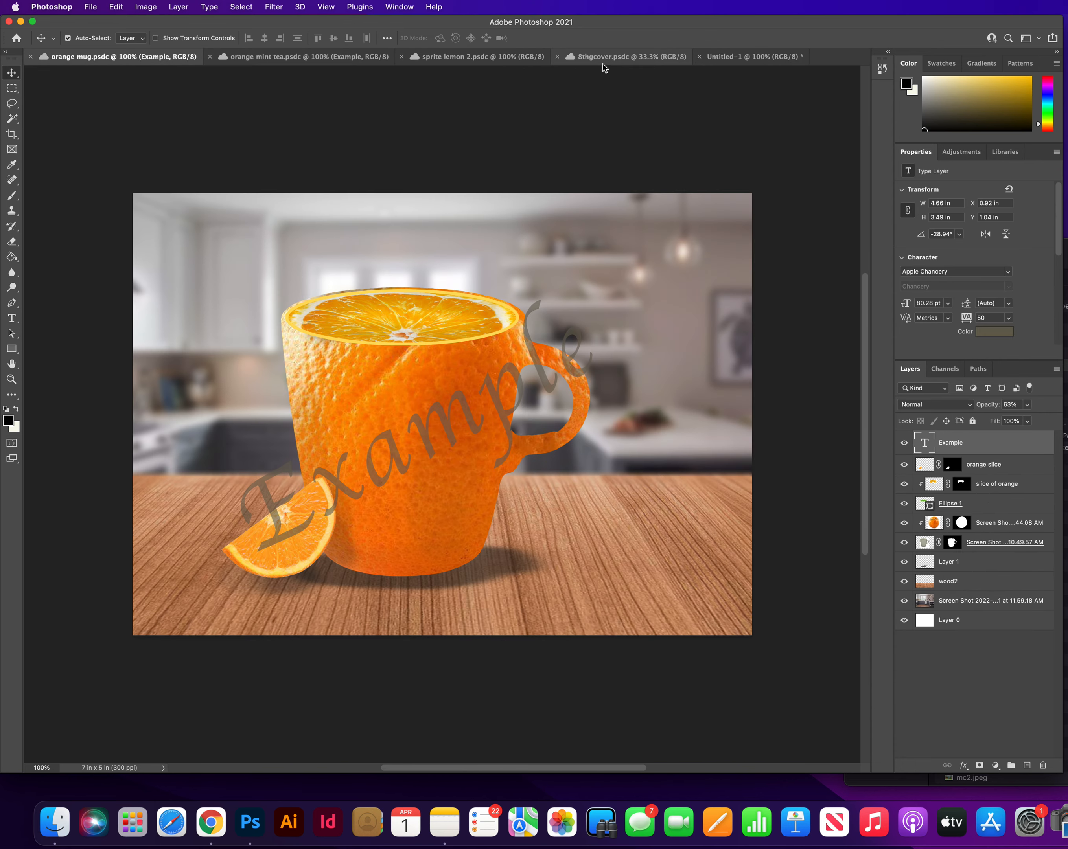
left_click(639, 59)
left_click(543, 60)
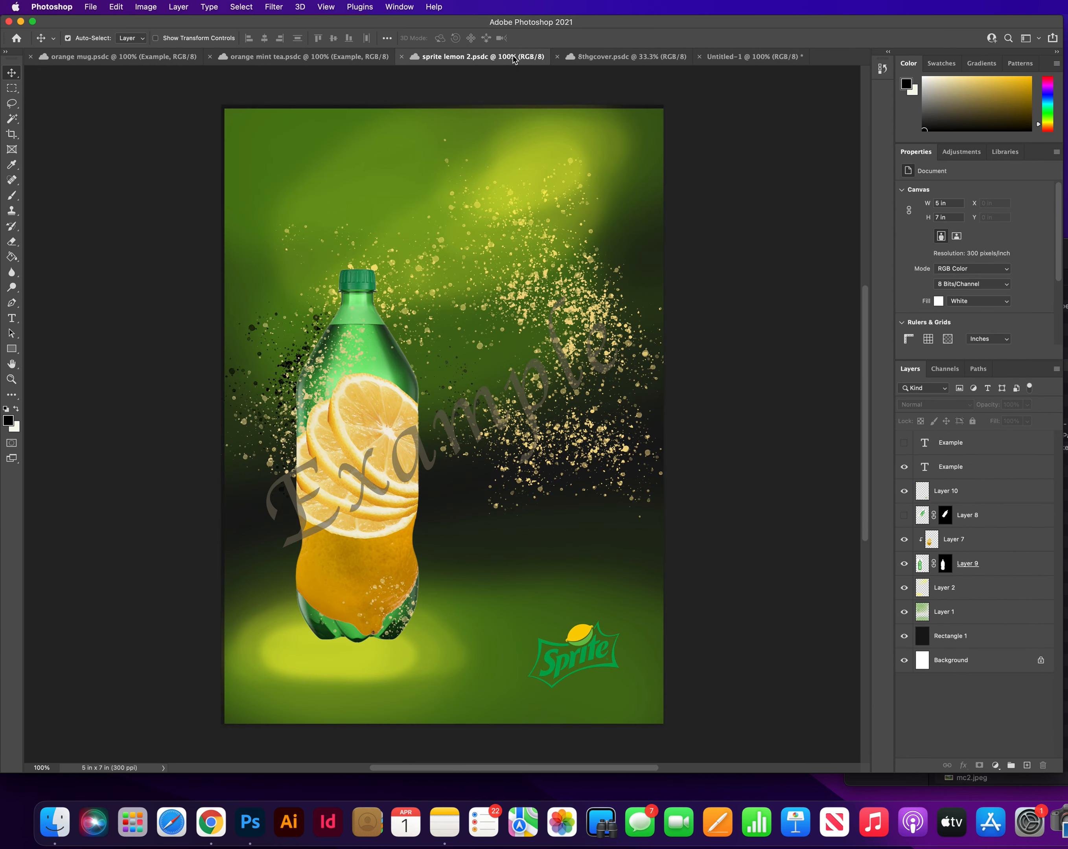
left_click(726, 60)
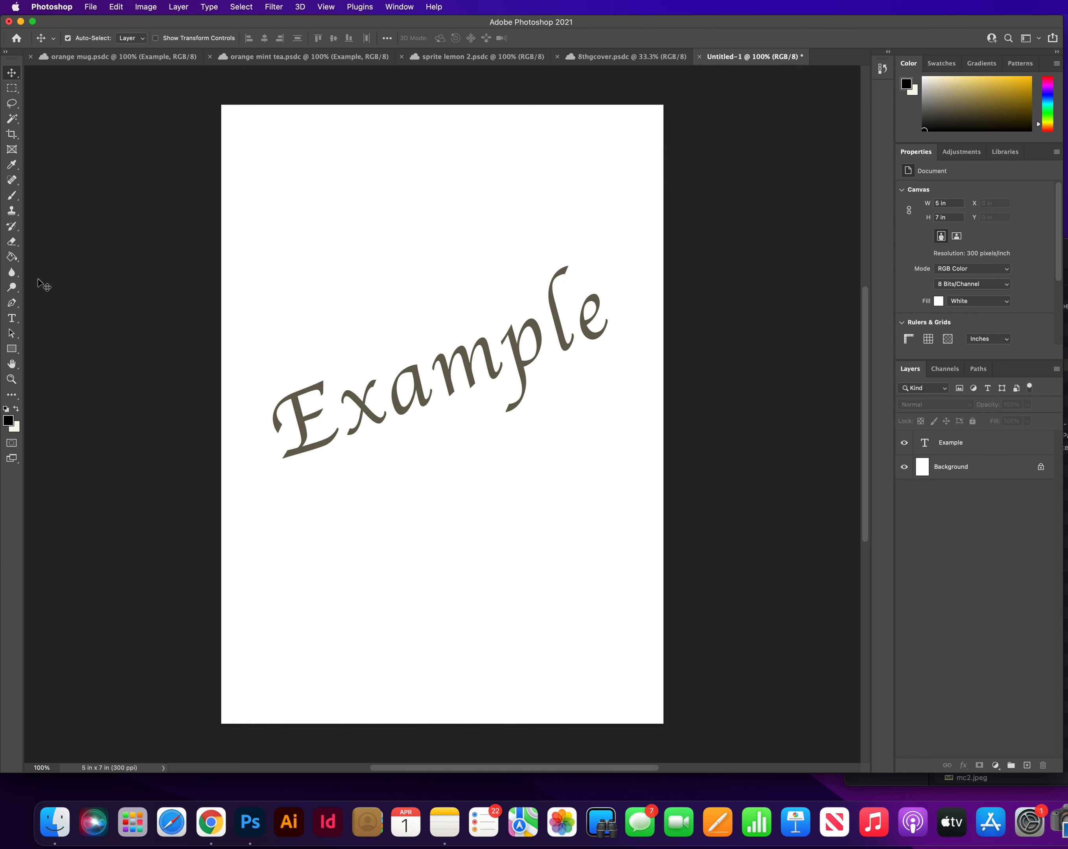
Draw a black rectangle about 1632 by 2205 px that covers the whole canvas
left_click(11, 348)
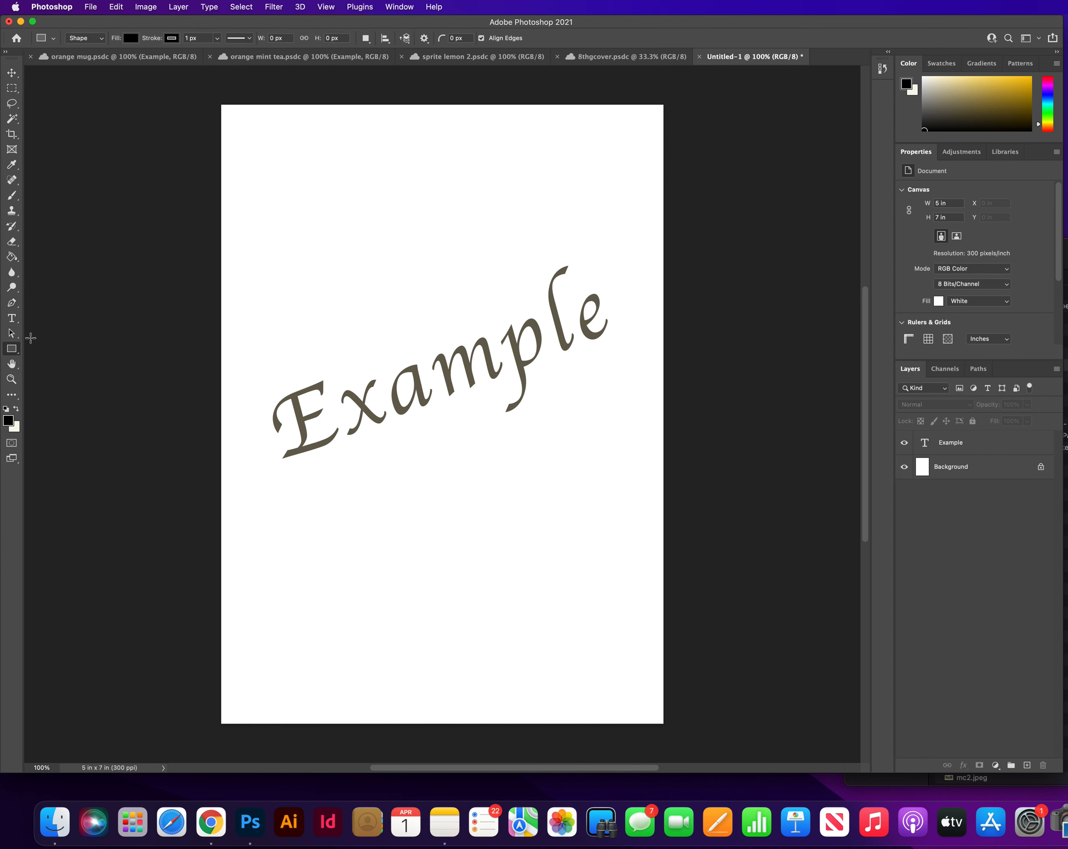
left_click_drag(210, 93, 690, 729)
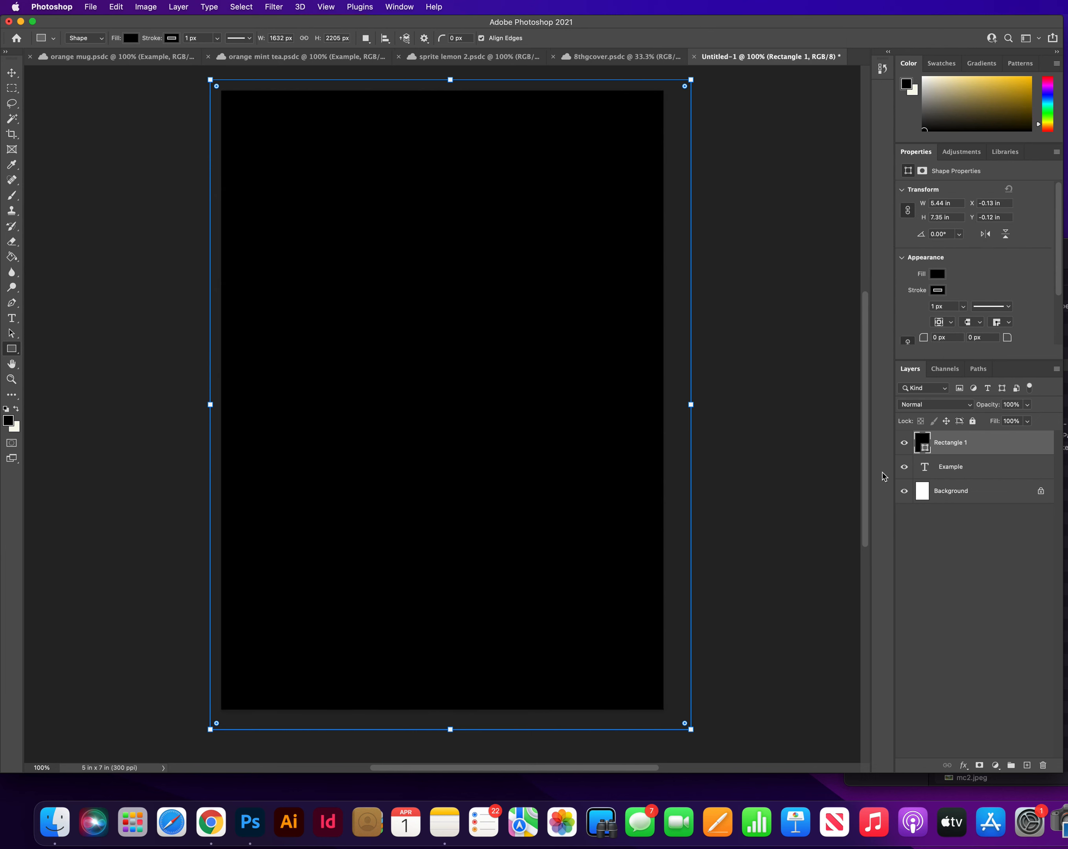
left_click(938, 274)
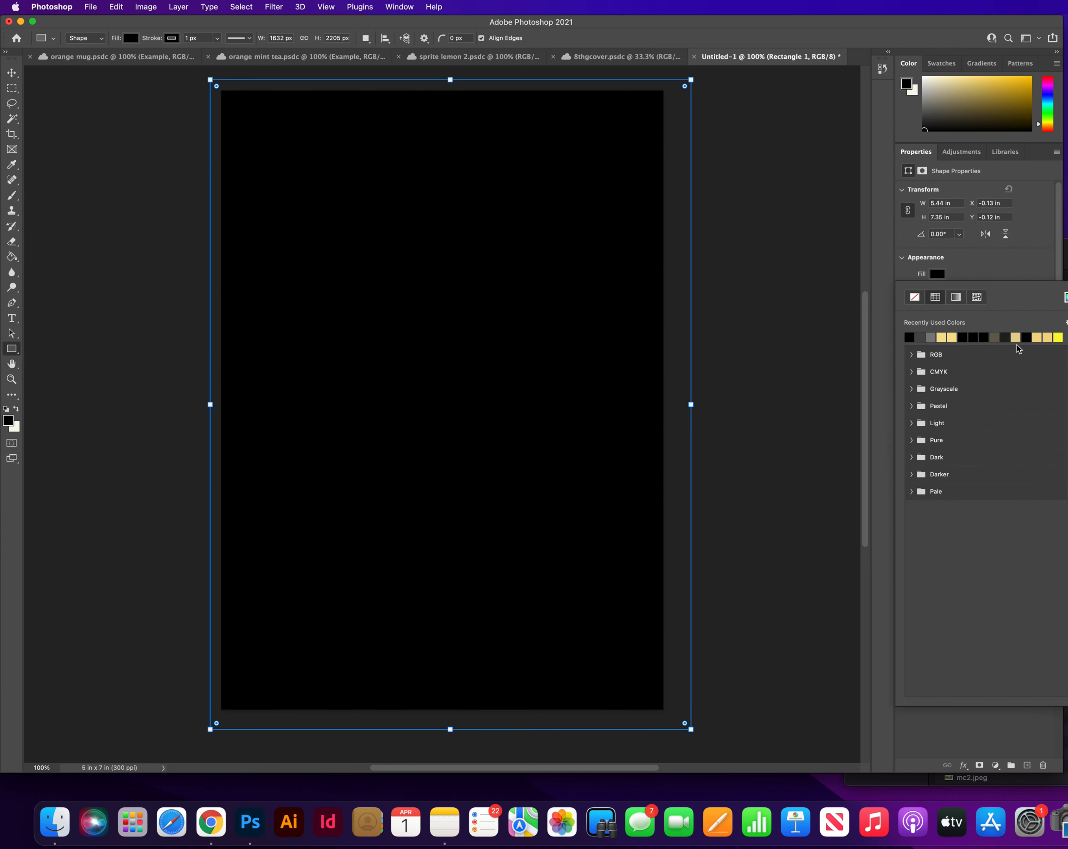
left_click(1065, 298)
left_click(775, 503)
mouse_move(686, 483)
left_mouse_down()
mouse_move(662, 480)
mouse_move(662, 424)
left_mouse_up()
left_click(734, 487)
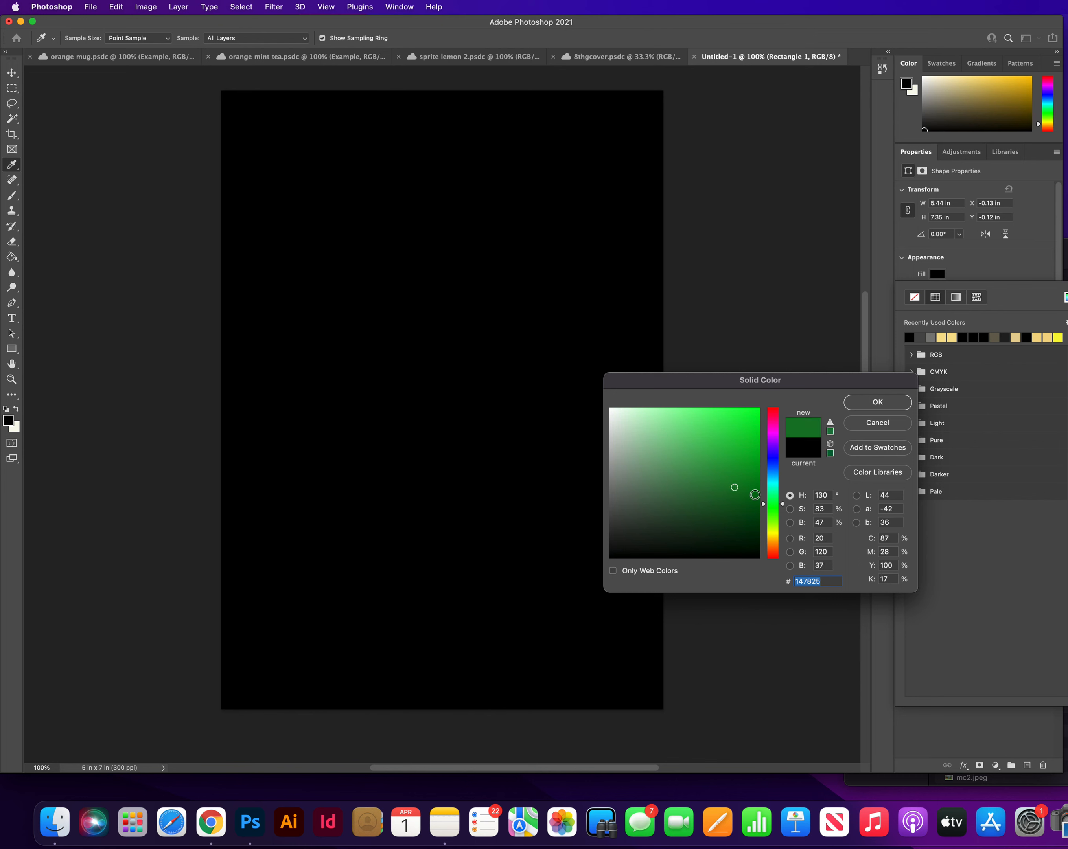
left_click(688, 506)
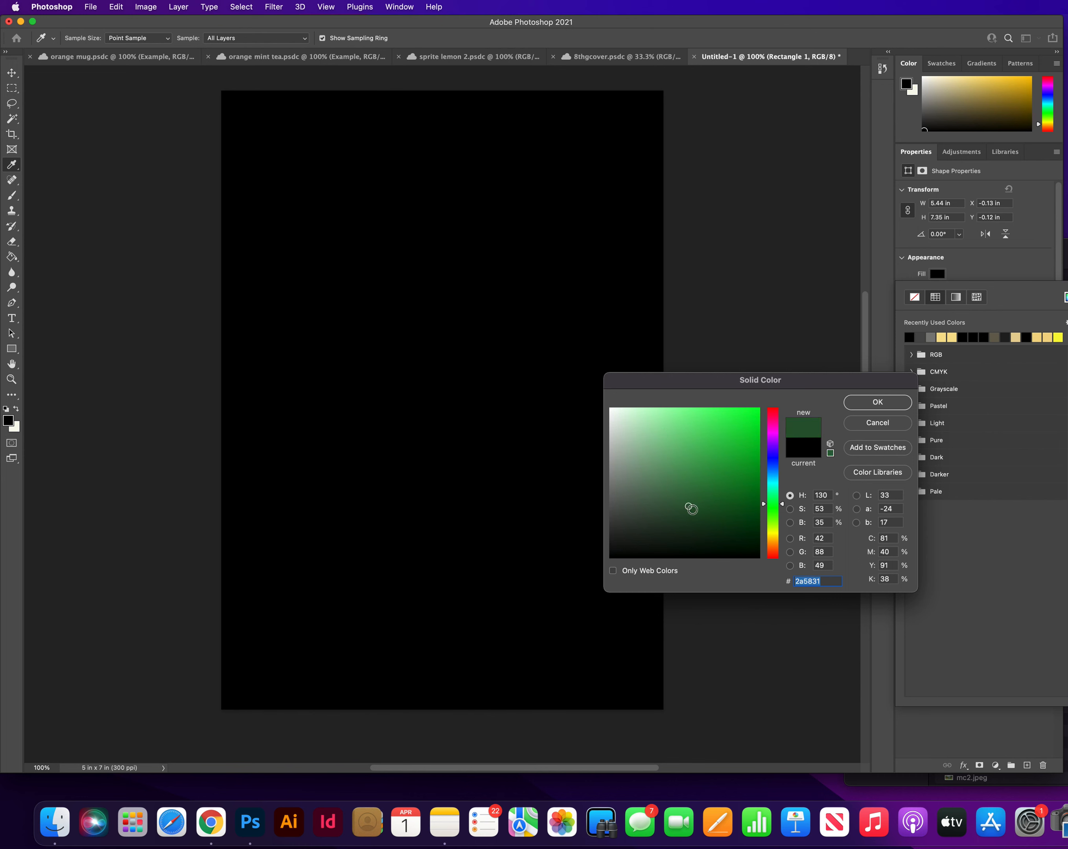
left_click(651, 482)
left_click(681, 460)
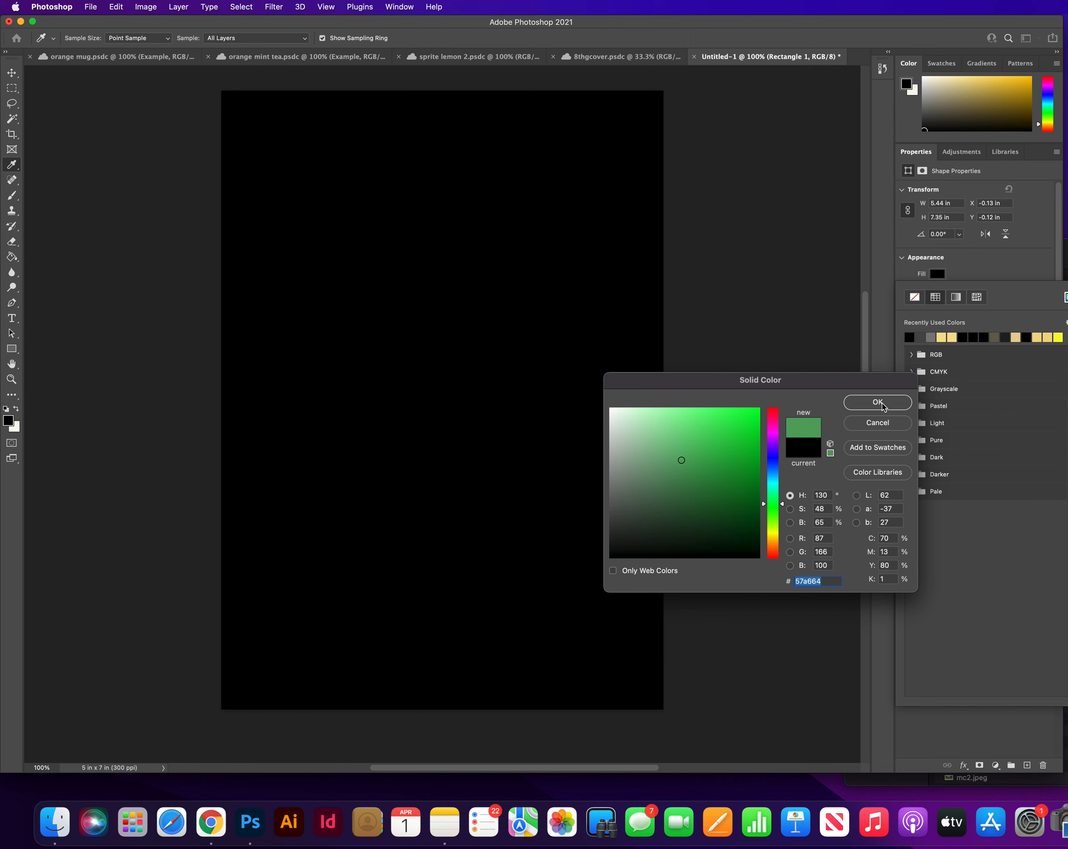
left_click(865, 425)
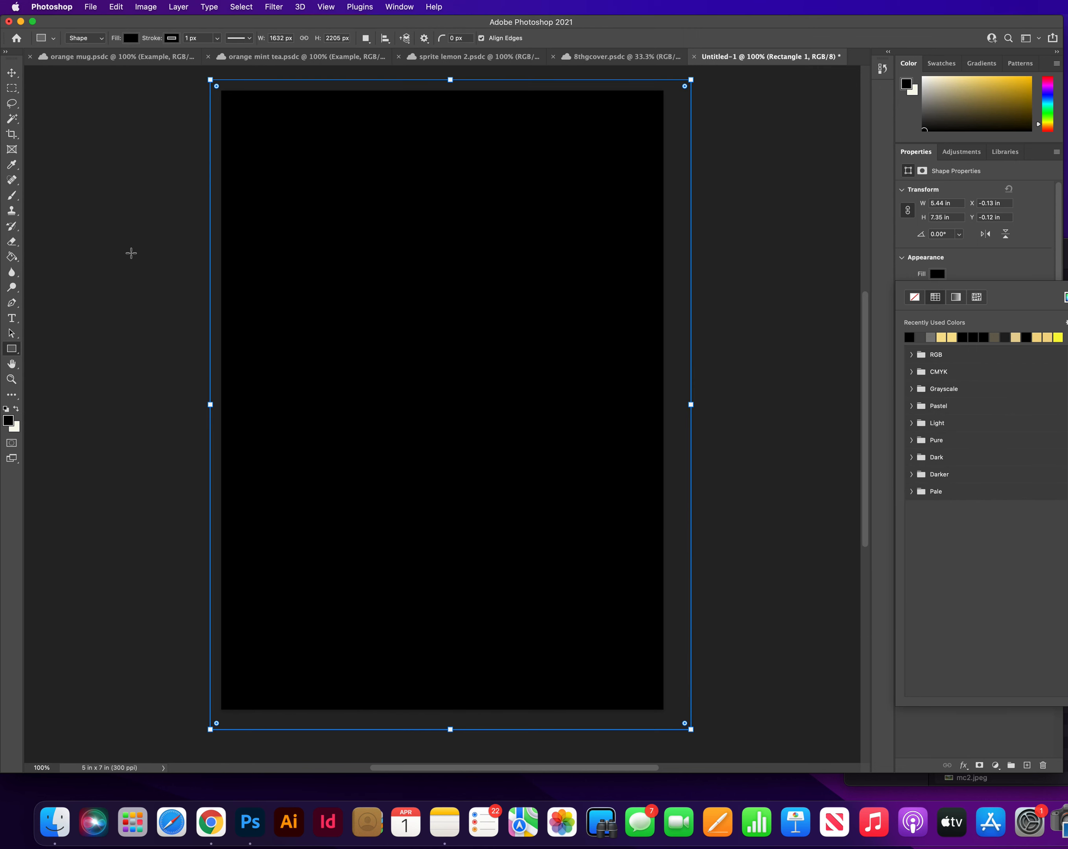
scroll(132, 250, "up", 1)
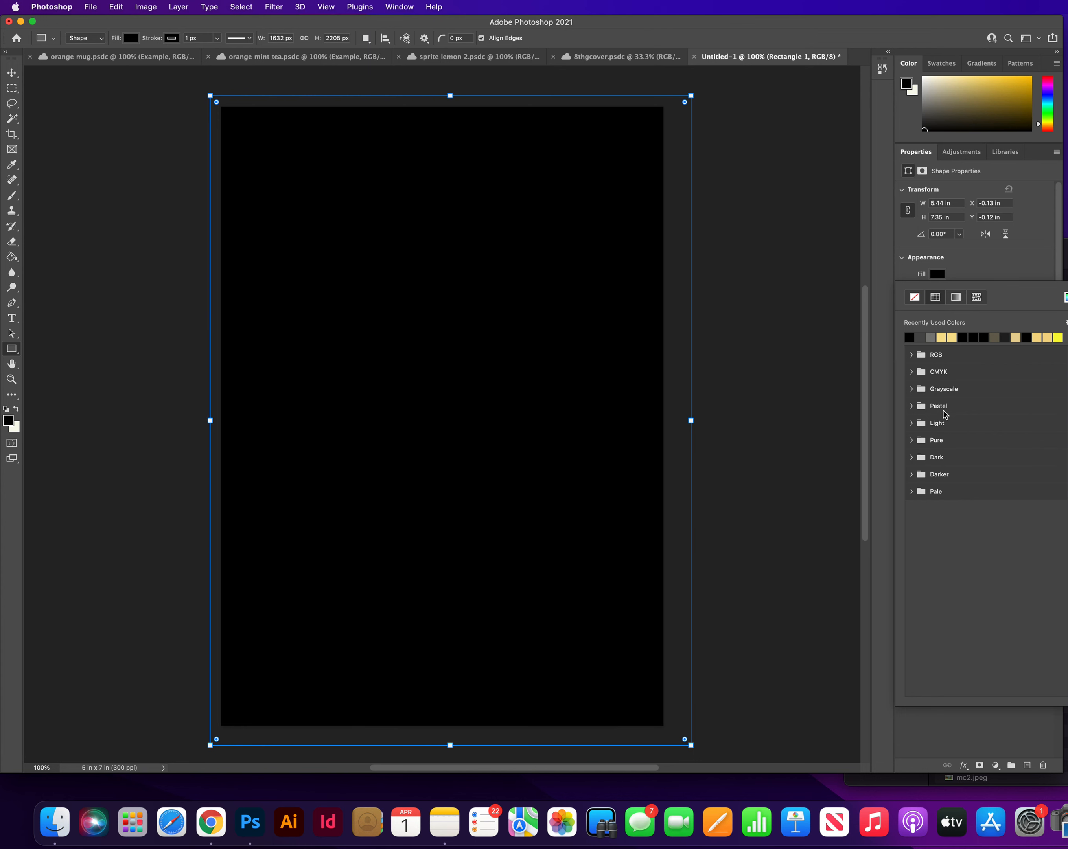
left_click(876, 417)
Move the Rectangle 1 layer below the Example text layer
left_click_drag(959, 442, 959, 480)
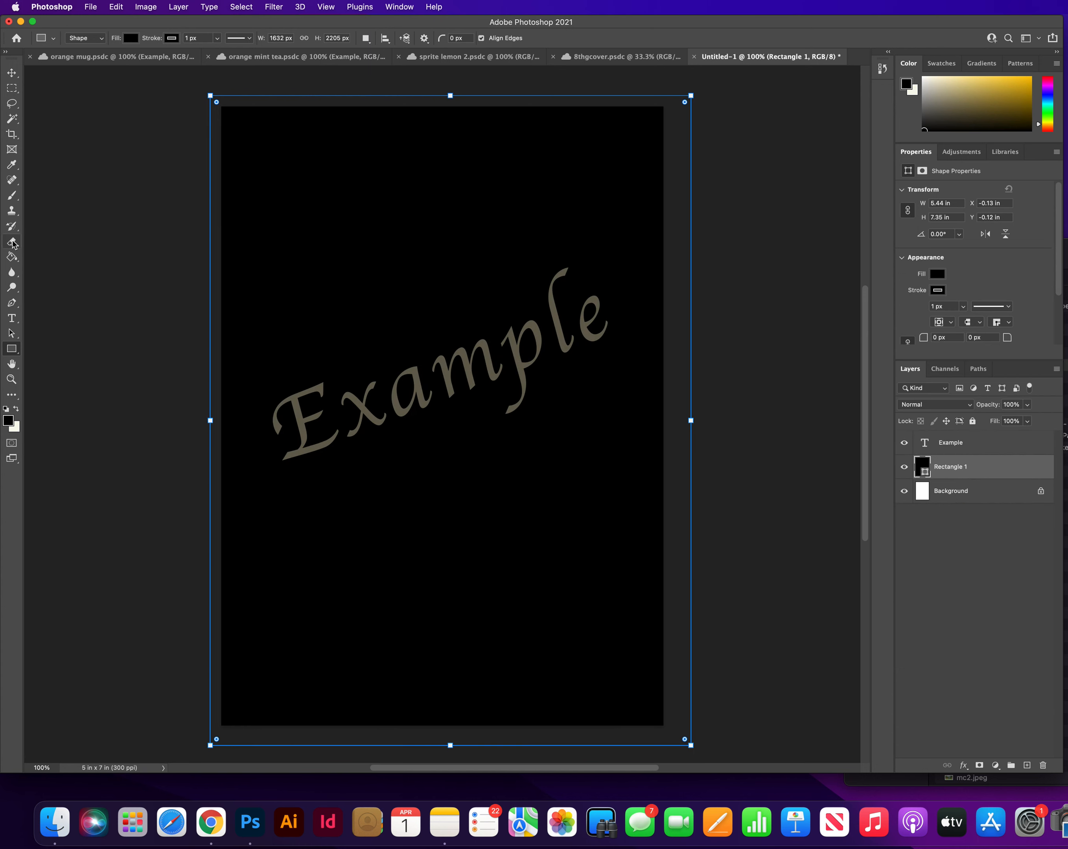
Set the Brush tool to Soft Round at 95 px and rasterize the Rectangle 1 shape layer
left_click(11, 197)
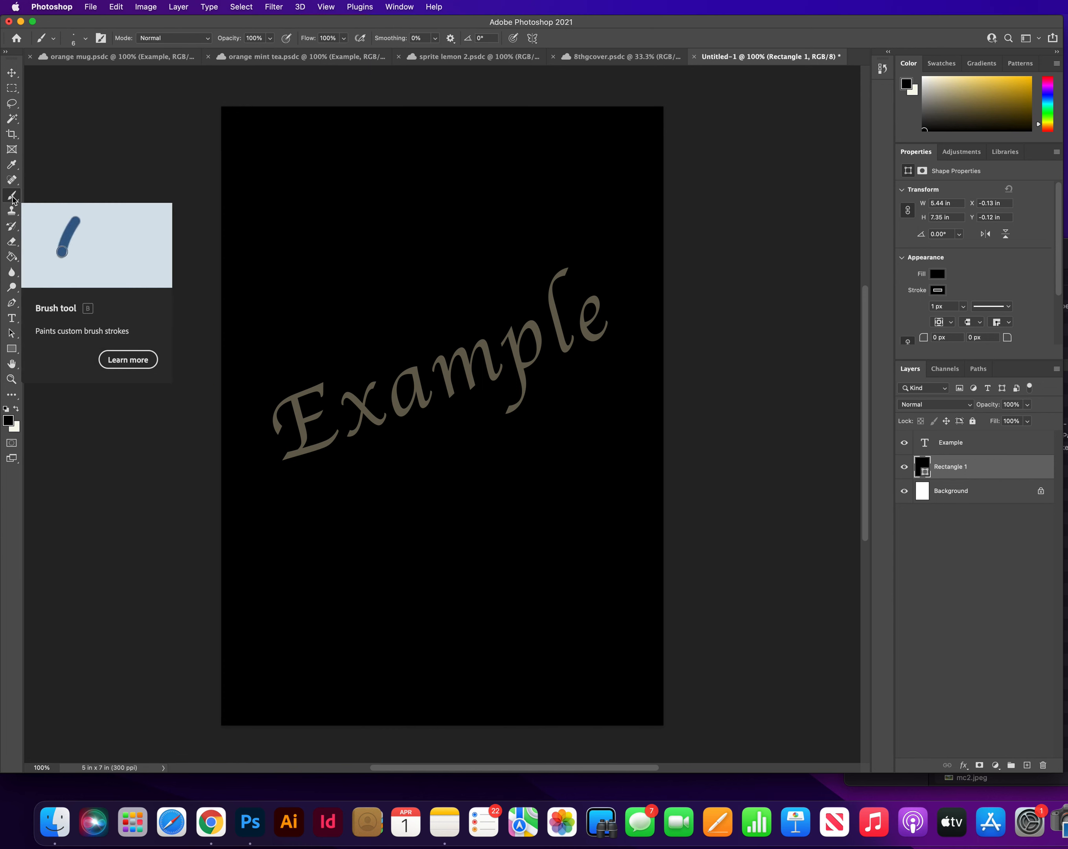
left_click(12, 198)
left_click(59, 194)
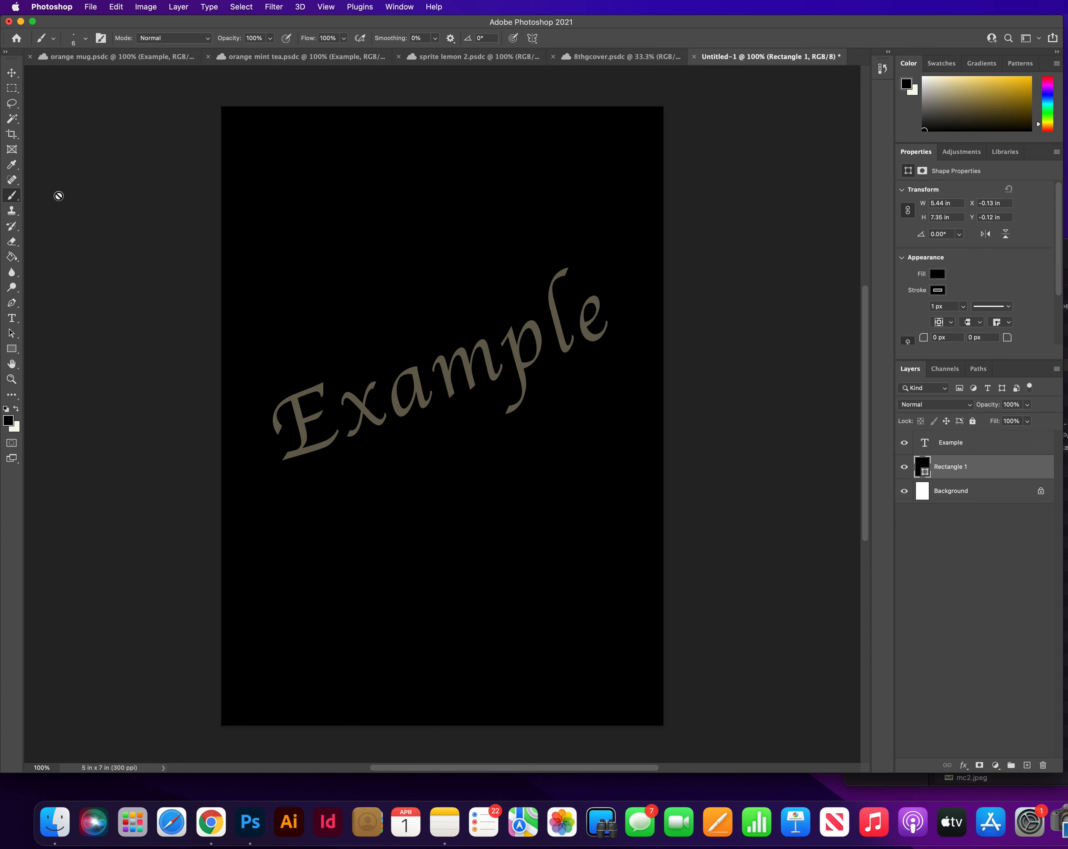
left_click(85, 40)
left_click(102, 75)
left_click(86, 183)
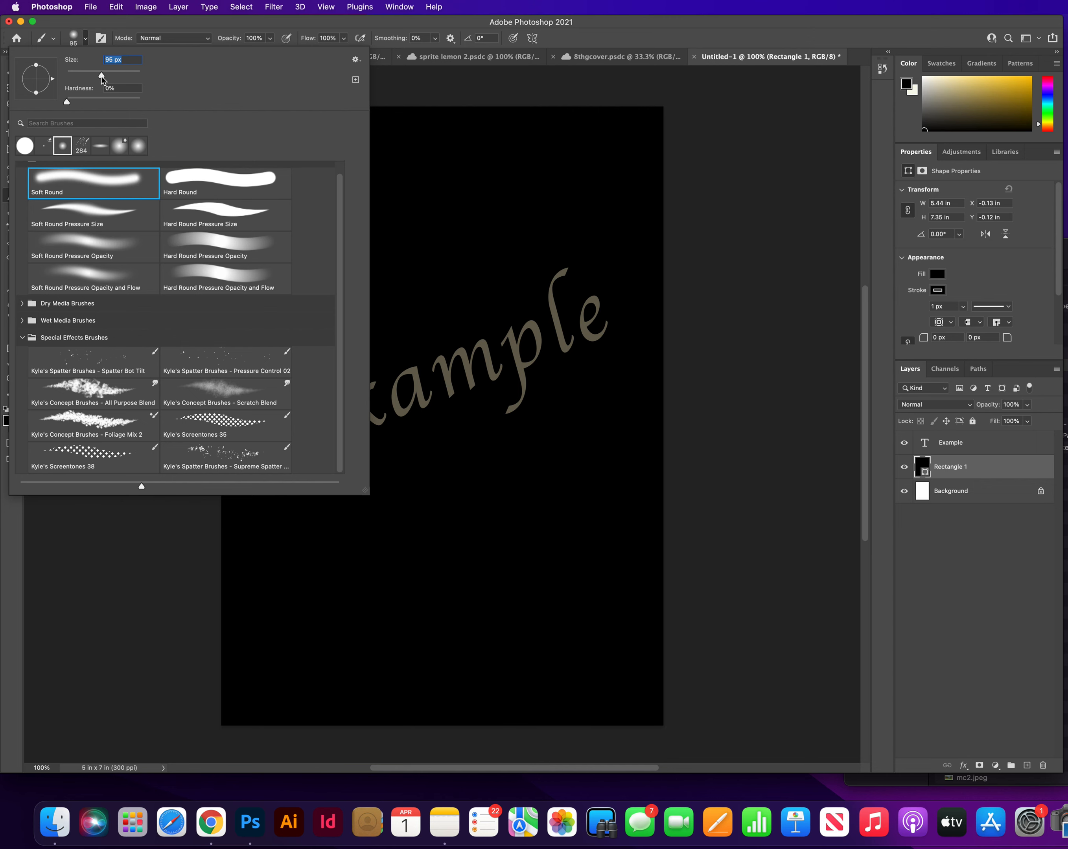
left_click(455, 152)
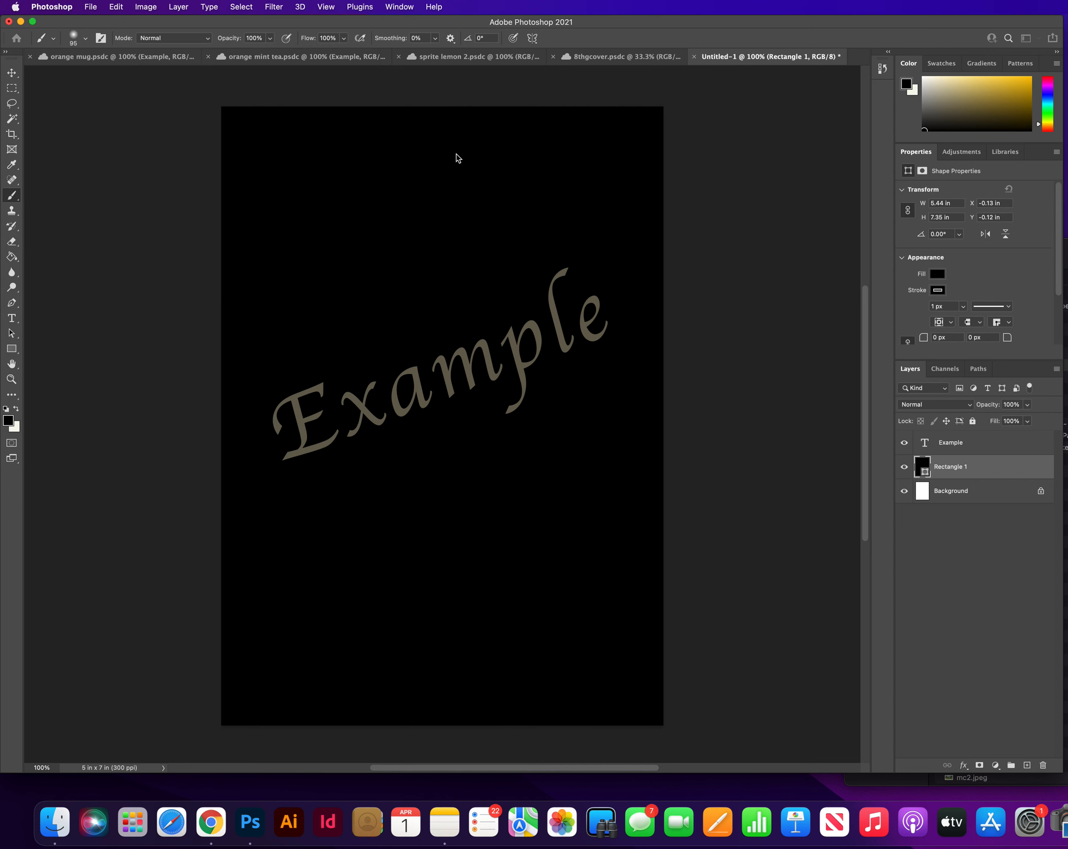
left_click(795, 293)
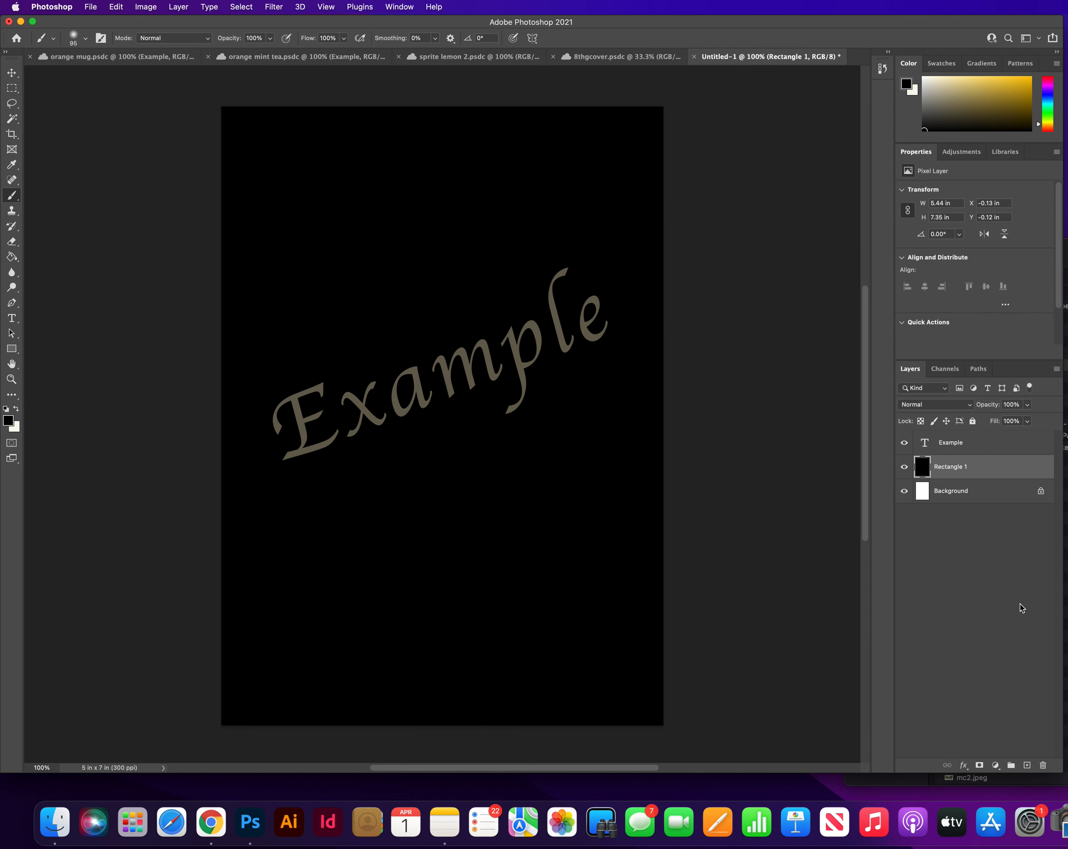
Add a new empty layer directly above the Rectangle 1 layer
left_click(1027, 766)
mouse_move(955, 472)
left_mouse_down()
mouse_move(953, 440)
mouse_move(953, 469)
left_mouse_up()
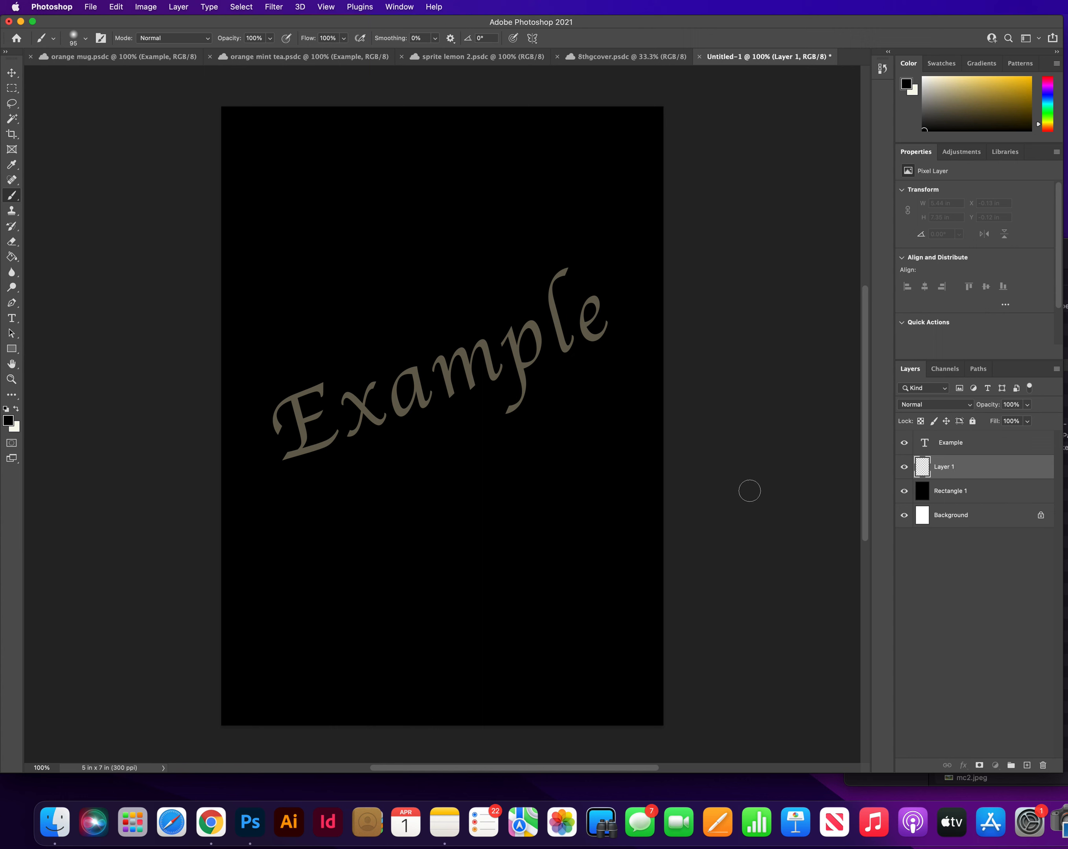
Set the soft round brush's size to 150 px and its foreground colour to a bright green
left_click(85, 38)
left_click_drag(119, 72, 117, 73)
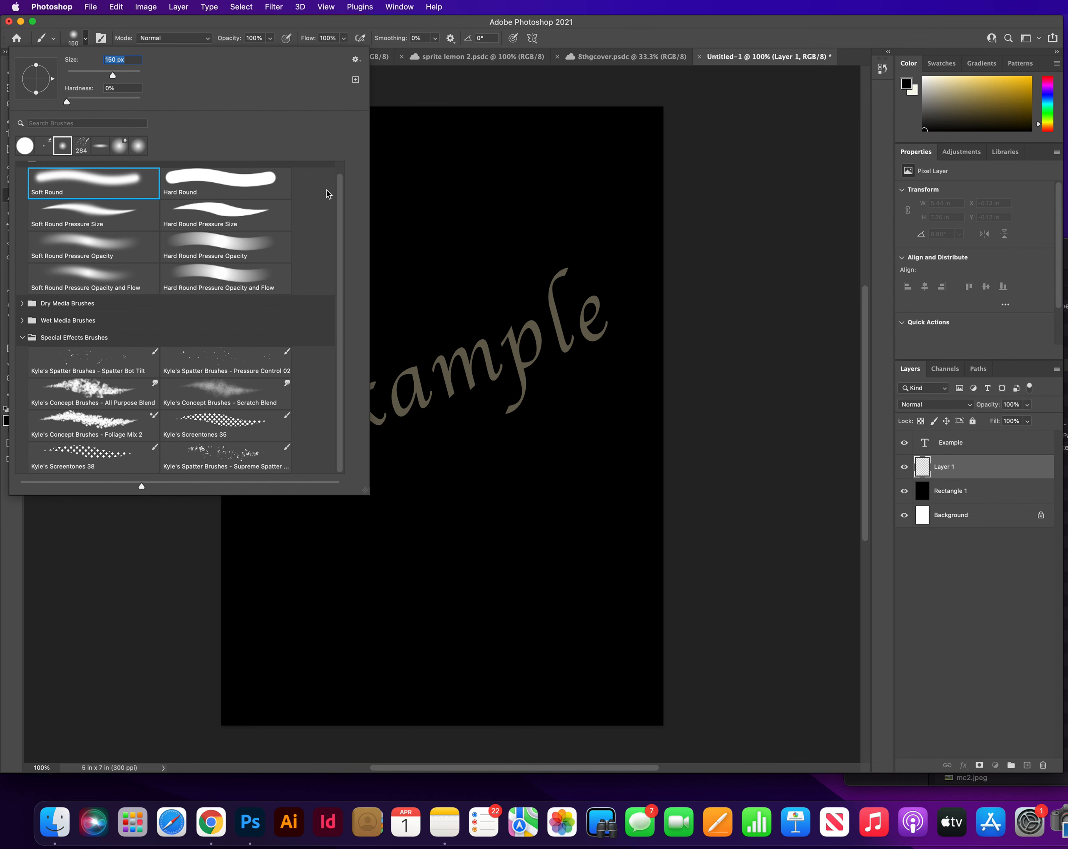
left_click(475, 89)
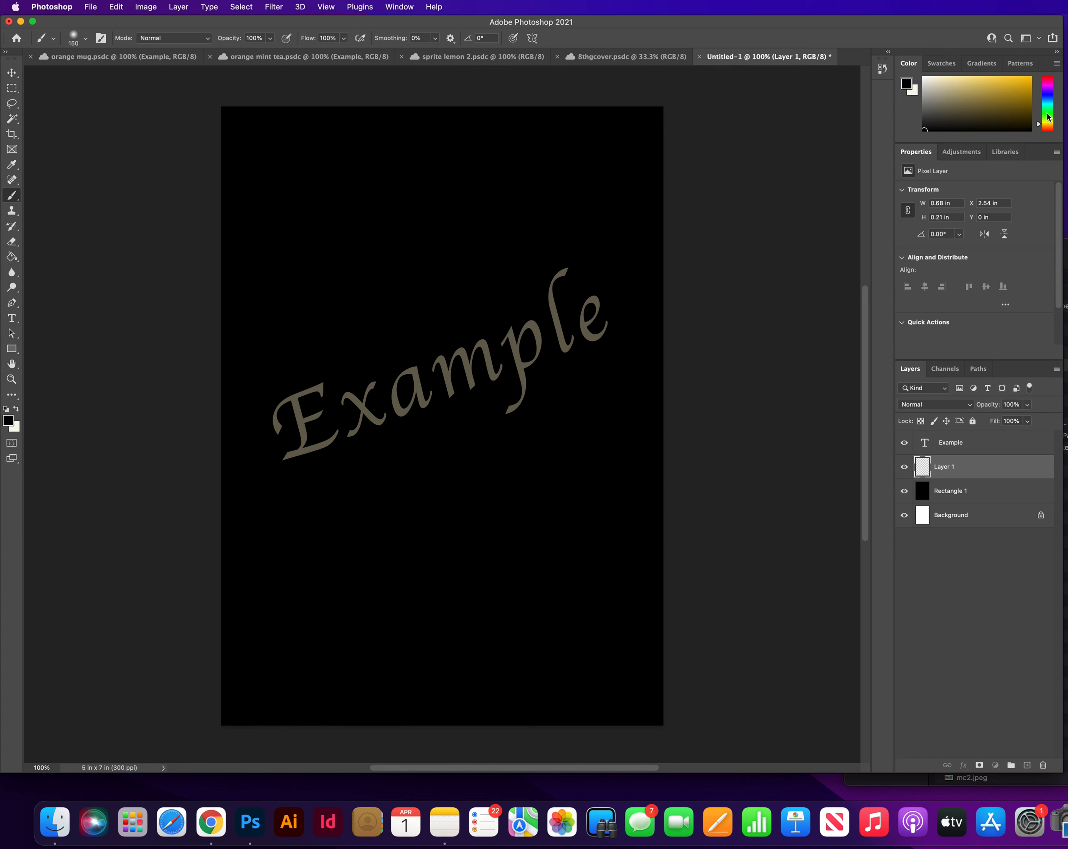
left_click(994, 100)
left_click(1005, 91)
Try a full-opacity green brush stroke along the canvas's upper-left corner and undo it
left_click(248, 130)
mouse_move(240, 131)
left_mouse_down()
mouse_move(223, 113)
mouse_move(285, 119)
mouse_move(207, 168)
mouse_move(344, 119)
mouse_move(207, 177)
mouse_move(197, 198)
mouse_move(327, 117)
mouse_move(377, 107)
mouse_move(224, 98)
mouse_move(410, 110)
mouse_move(472, 134)
left_mouse_up()
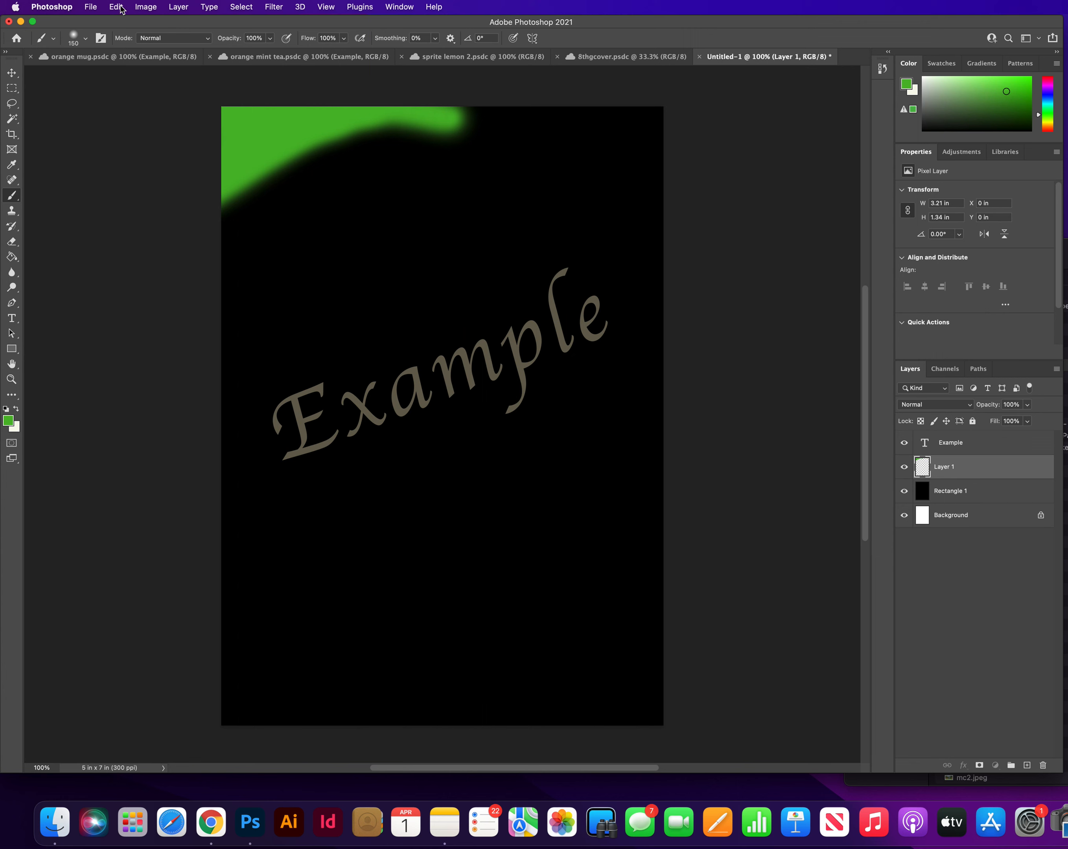
left_click(118, 7)
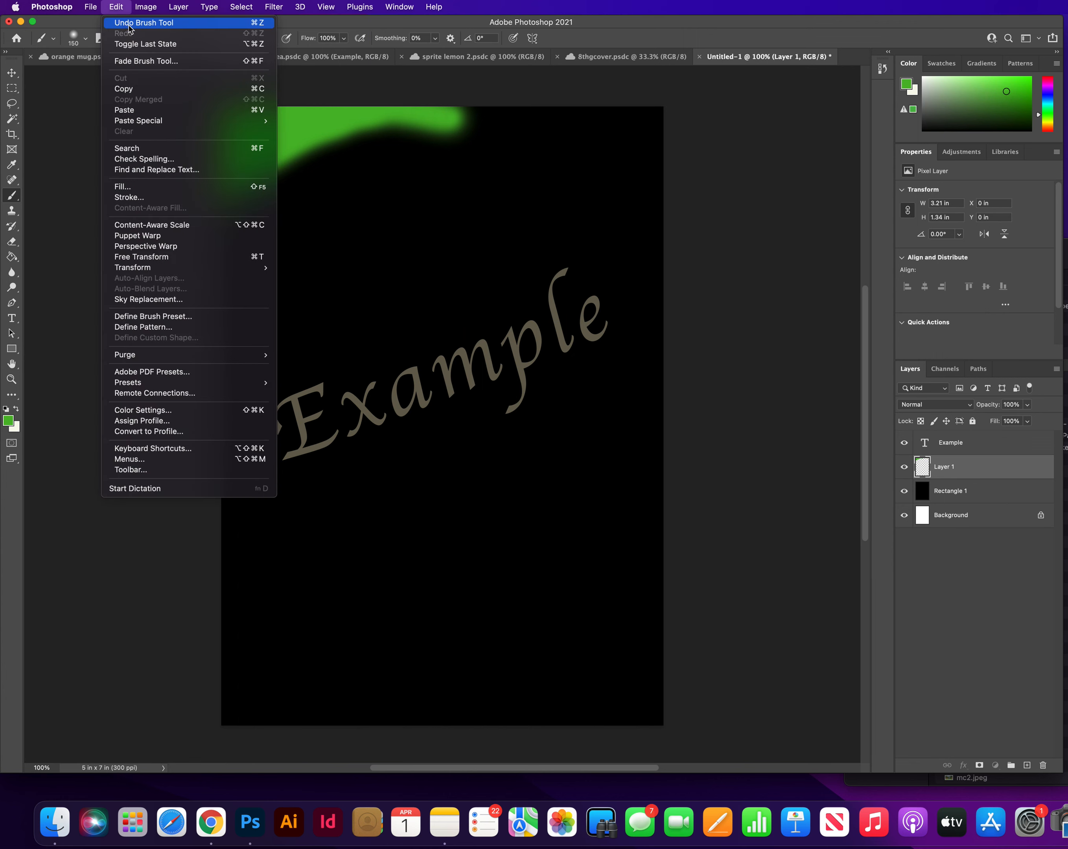
left_click(129, 24)
Step back in the document history to the New Layer state and return to the first Brush Tool state
left_click(119, 10)
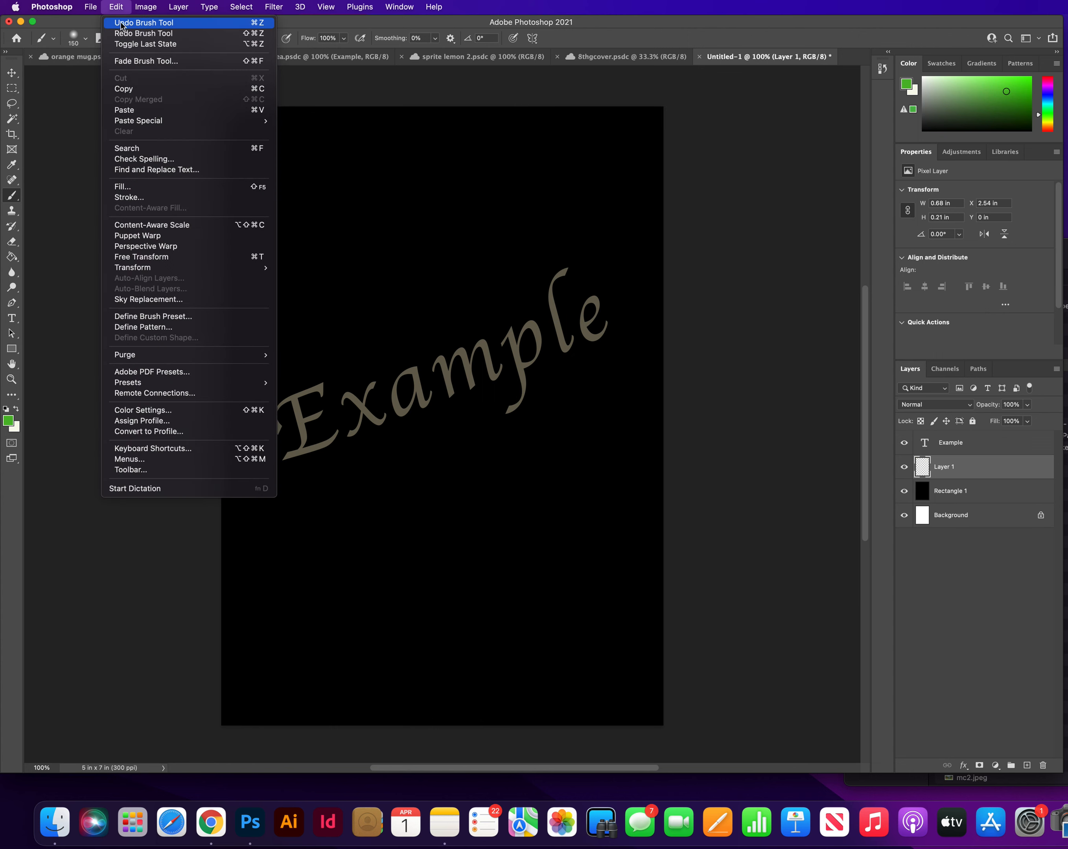
left_click(789, 147)
left_click(882, 71)
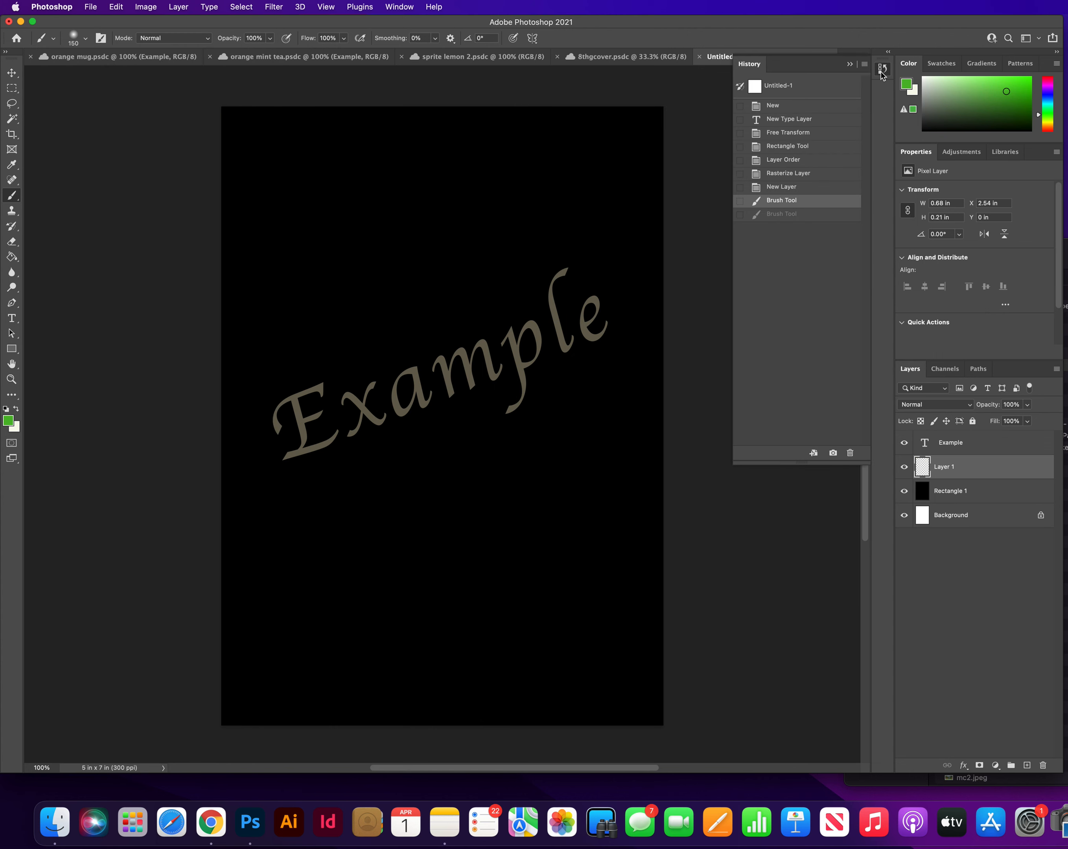
left_click(779, 191)
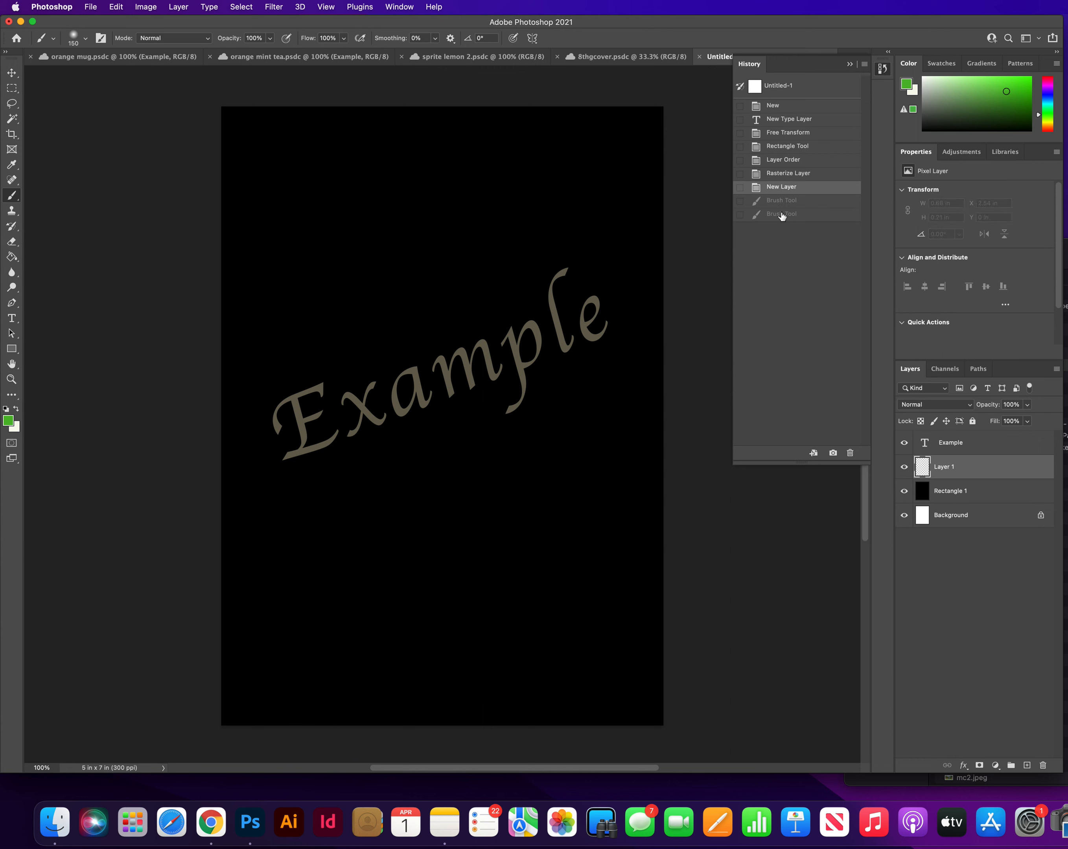
left_click(782, 213)
left_click(782, 200)
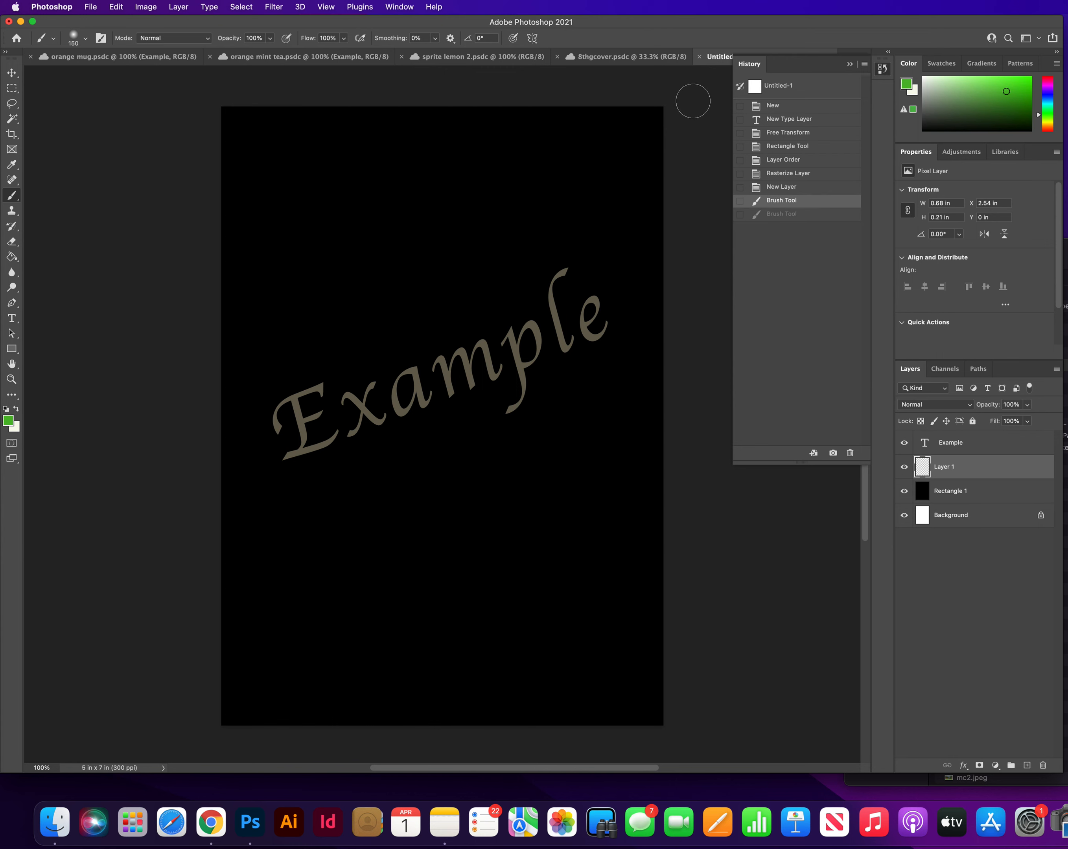
left_click(880, 71)
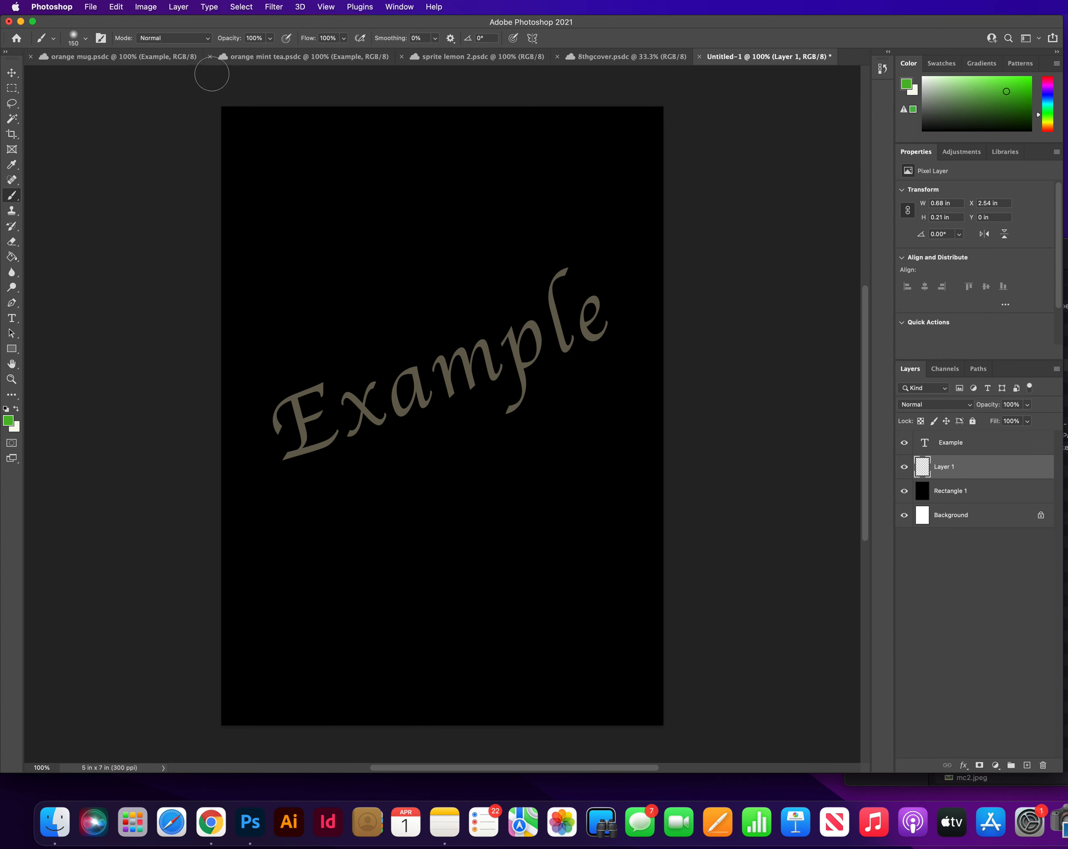
Paint the canvas's upper-left corner green at 54% brush opacity, and add a fainter sweep below it at 13% opacity
left_click(269, 39)
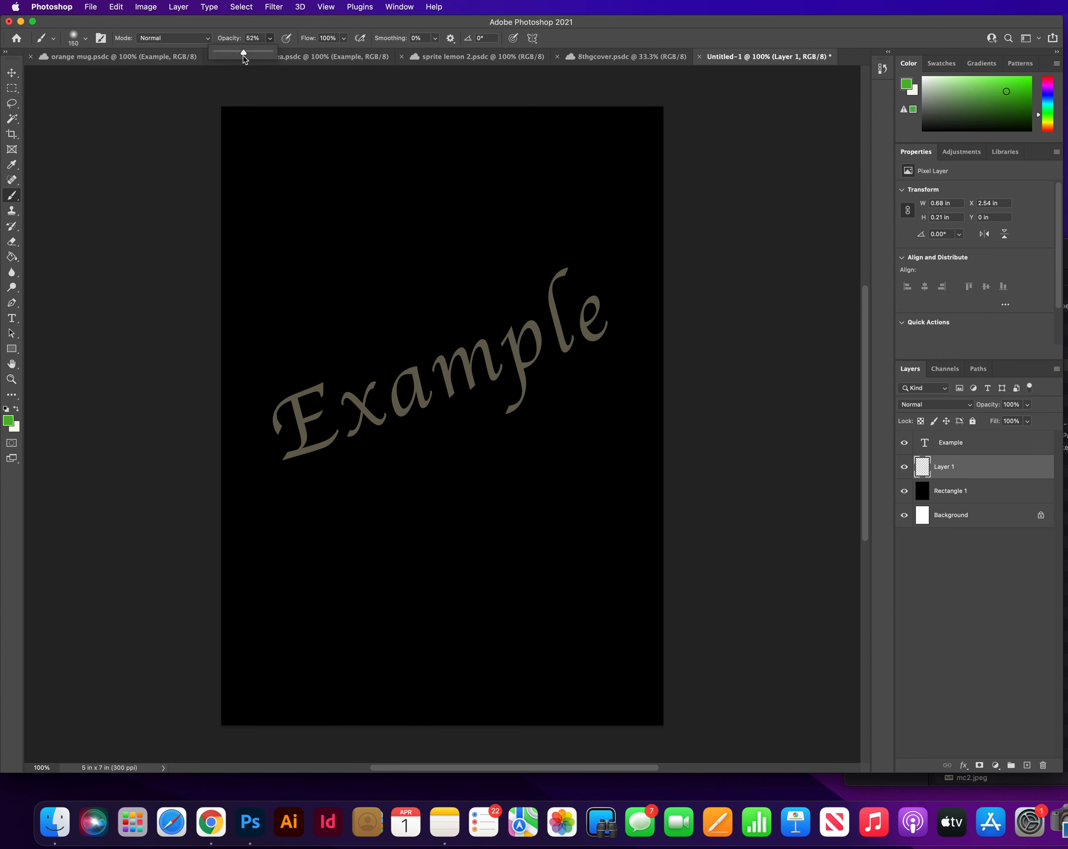
mouse_move(243, 54)
left_mouse_down()
mouse_move(261, 117)
mouse_move(269, 100)
mouse_move(302, 120)
mouse_move(196, 153)
left_mouse_up()
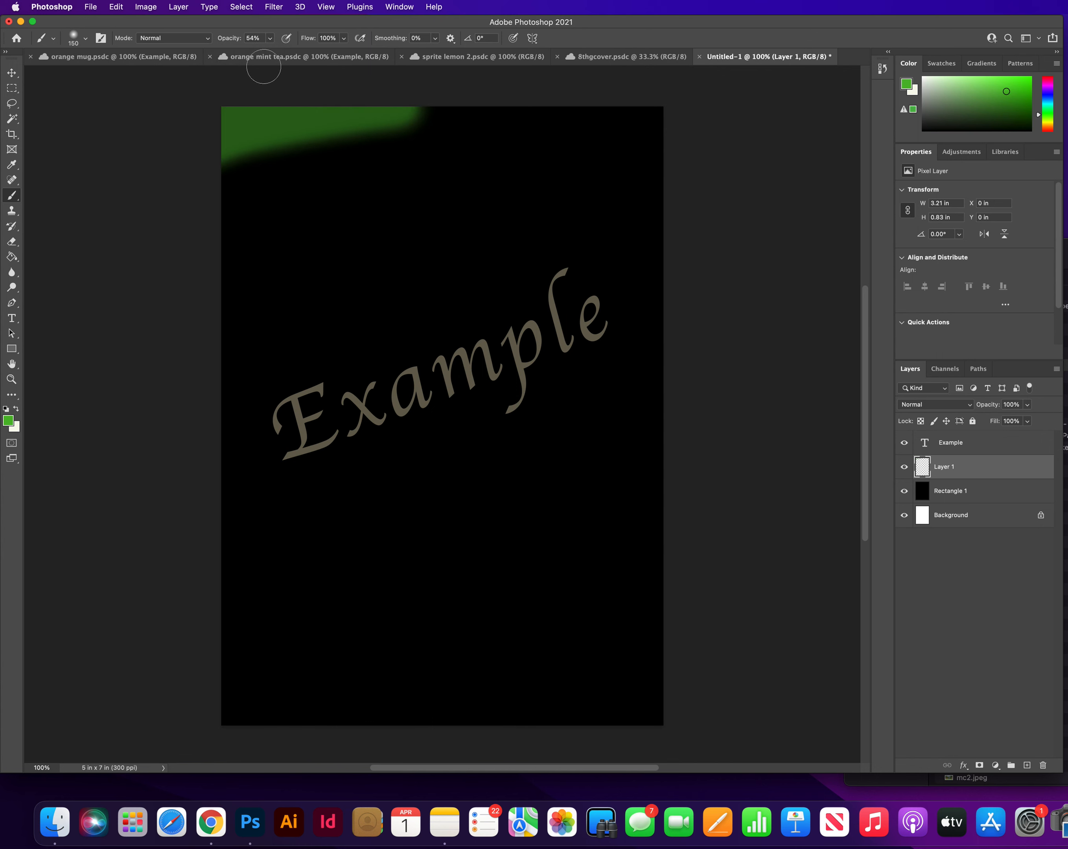
left_click(269, 39)
left_click(247, 53)
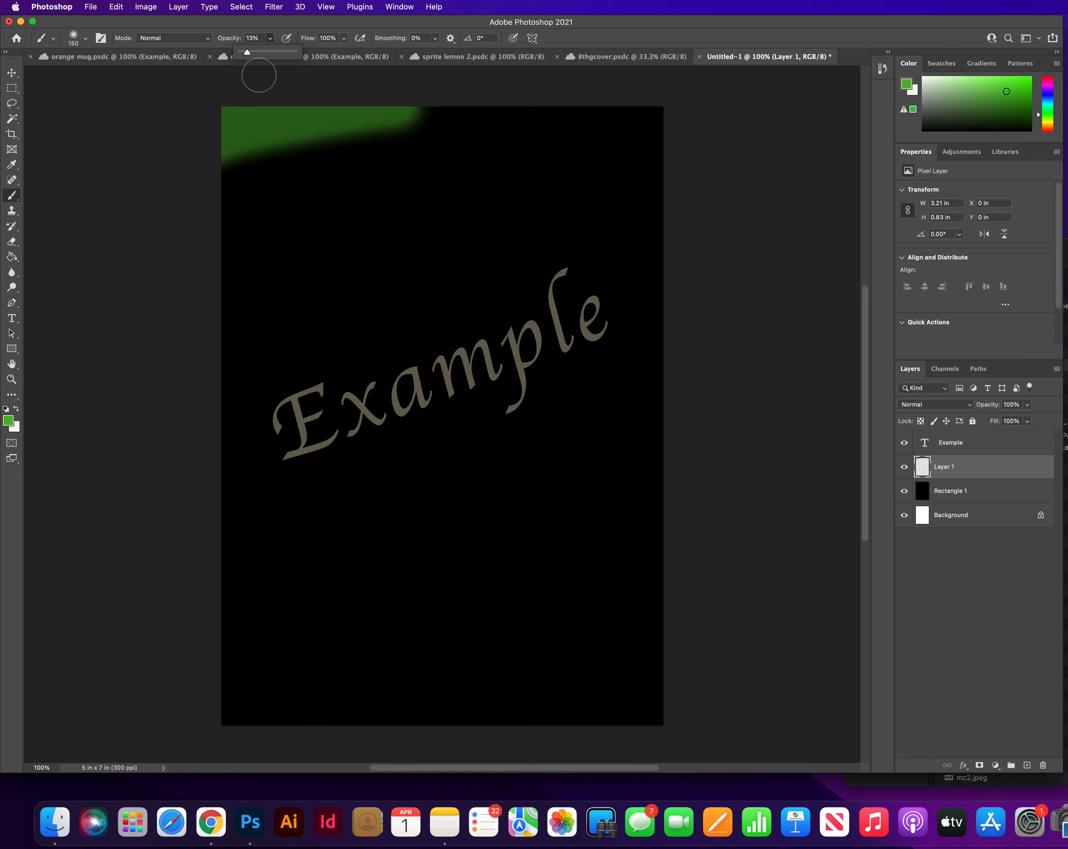
mouse_move(237, 176)
left_mouse_down()
mouse_move(474, 105)
mouse_move(188, 202)
mouse_move(195, 232)
left_mouse_up()
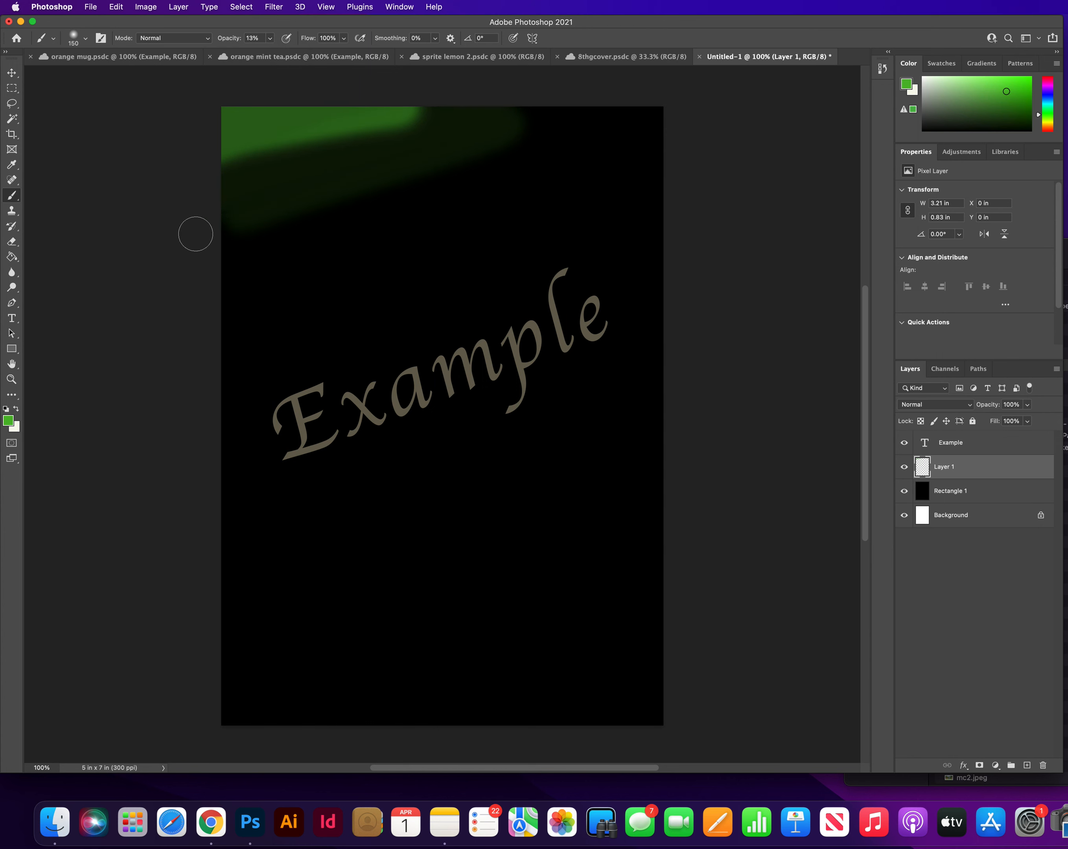
Build up overlapping faint green strokes at 13% opacity across the canvas's upper third on Layer 1
mouse_move(447, 99)
left_mouse_down()
mouse_move(549, 136)
mouse_move(600, 140)
left_mouse_up()
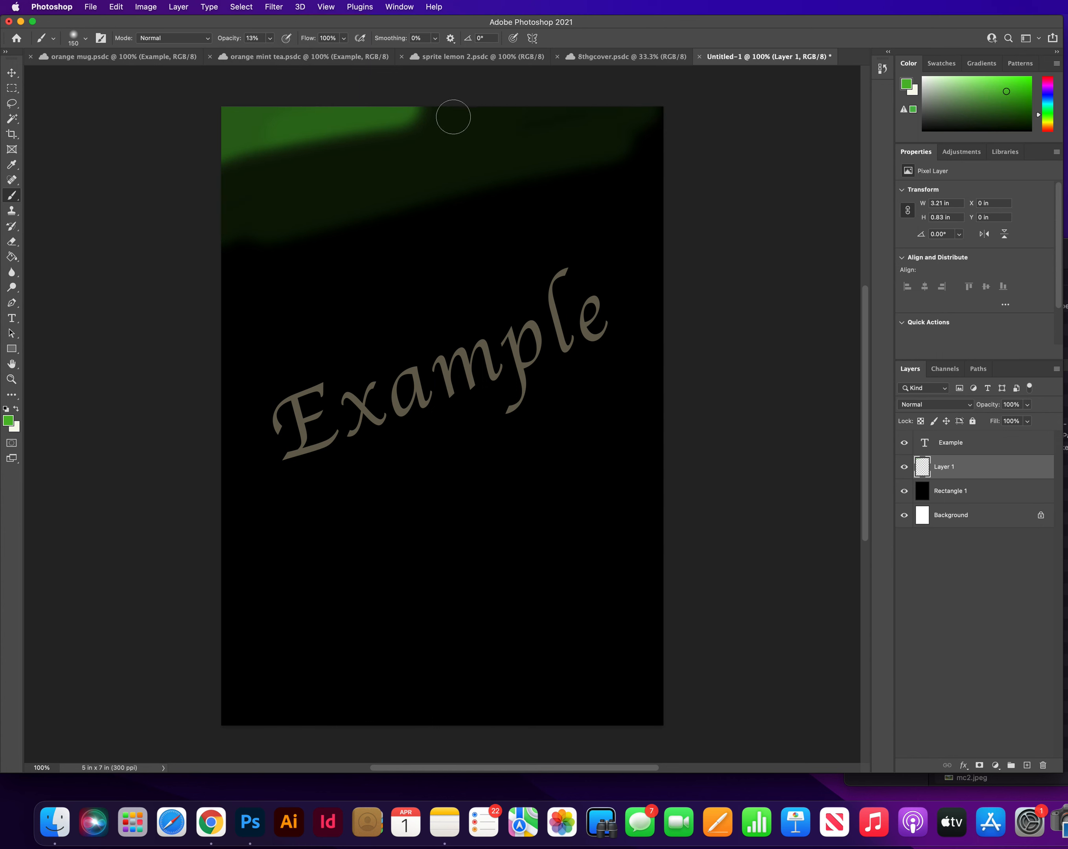
mouse_move(282, 263)
left_mouse_down()
mouse_move(315, 237)
mouse_move(262, 277)
left_mouse_up()
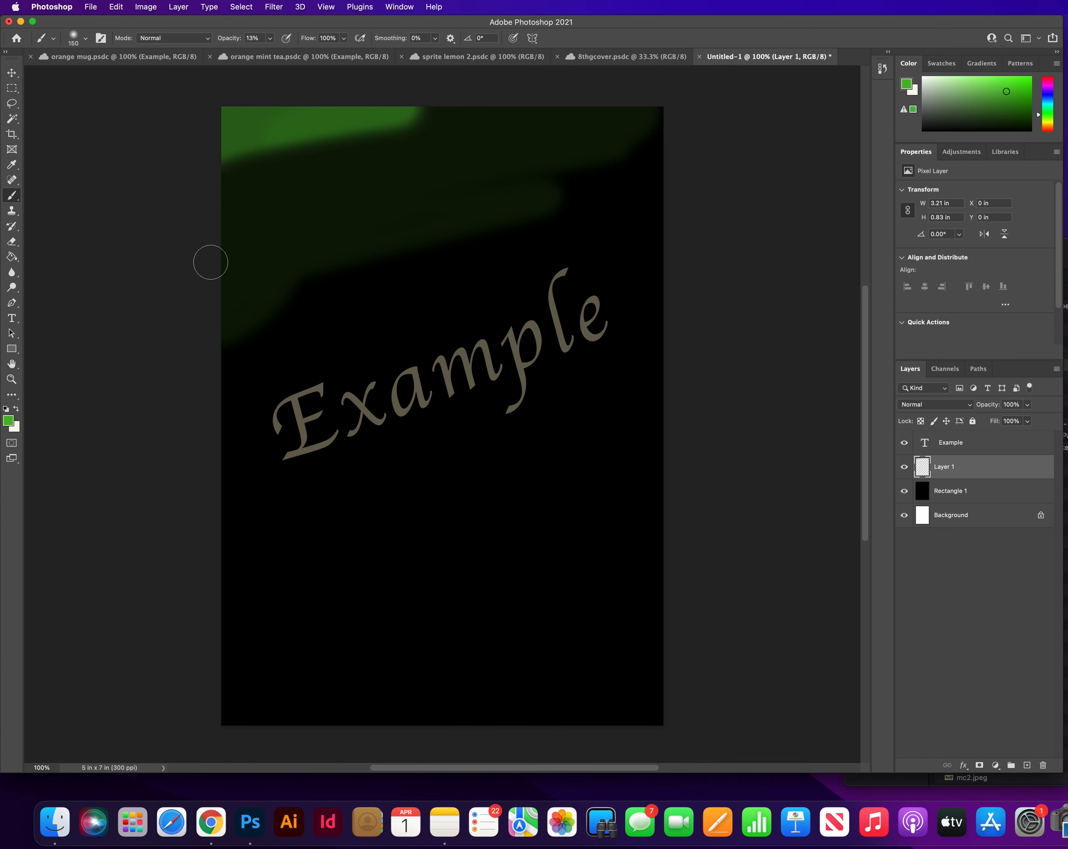
mouse_move(656, 136)
left_mouse_down()
mouse_move(409, 204)
mouse_move(602, 195)
mouse_move(291, 197)
mouse_move(237, 214)
mouse_move(402, 163)
mouse_move(216, 184)
mouse_move(418, 126)
mouse_move(266, 151)
mouse_move(525, 93)
mouse_move(353, 159)
mouse_move(662, 135)
mouse_move(569, 182)
left_mouse_up()
mouse_move(444, 152)
left_mouse_down()
mouse_move(193, 179)
mouse_move(500, 117)
mouse_move(426, 110)
mouse_move(470, 112)
mouse_move(479, 124)
mouse_move(360, 132)
mouse_move(384, 124)
mouse_move(384, 215)
mouse_move(265, 310)
mouse_move(589, 219)
mouse_move(262, 296)
left_mouse_up()
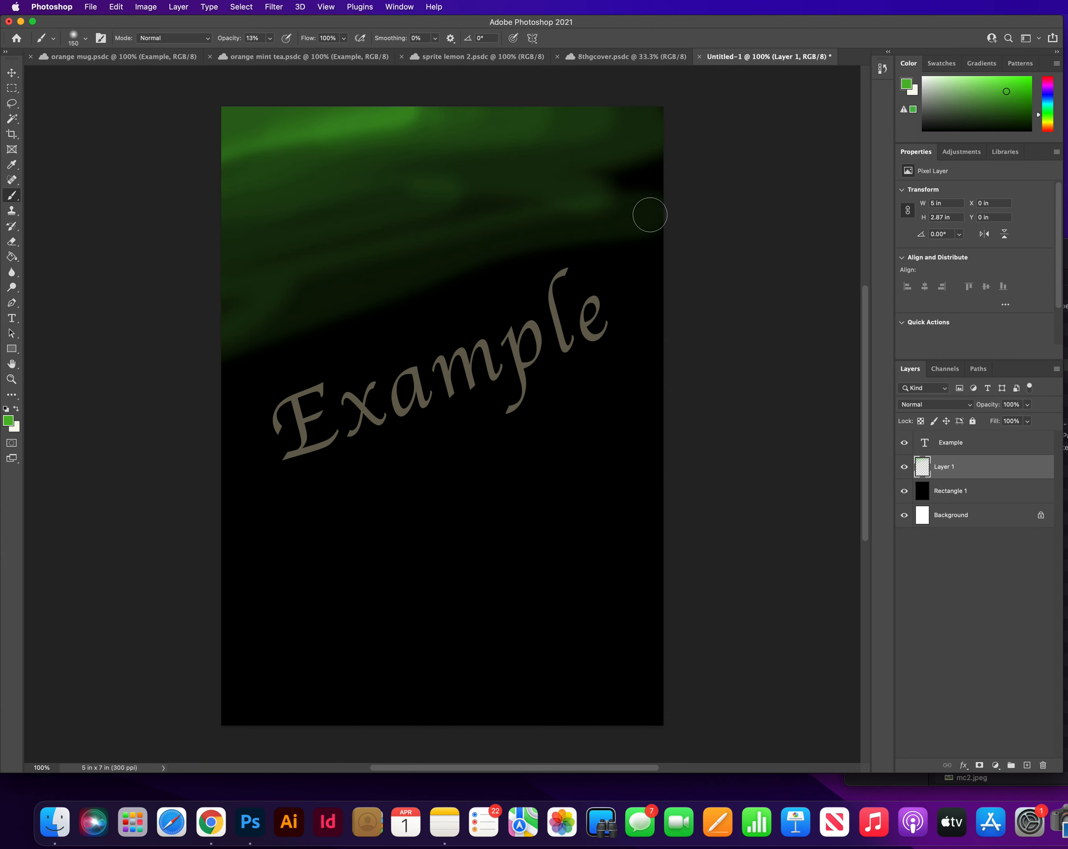
left_click_drag(513, 185, 651, 177)
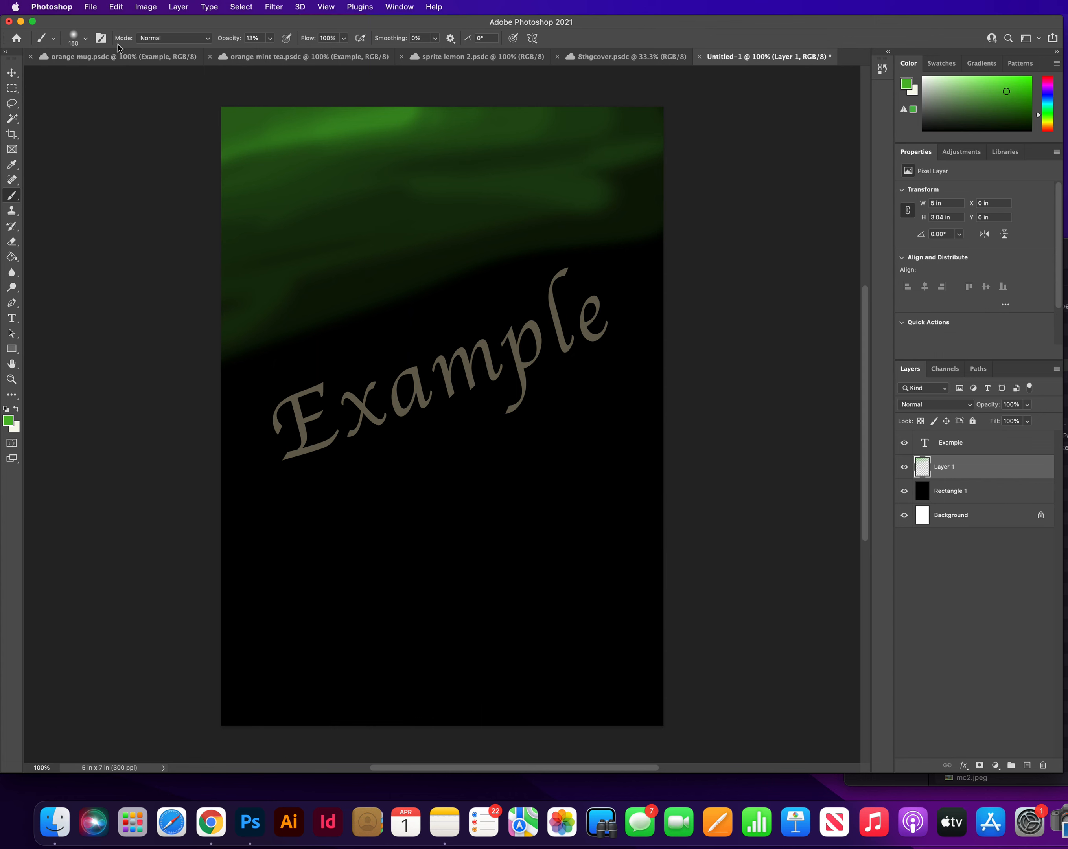
Enlarge the brush to 201 px and paint faint green over the canvas's lower part, around the Example text and the upper left
left_click(83, 44)
left_click(123, 75)
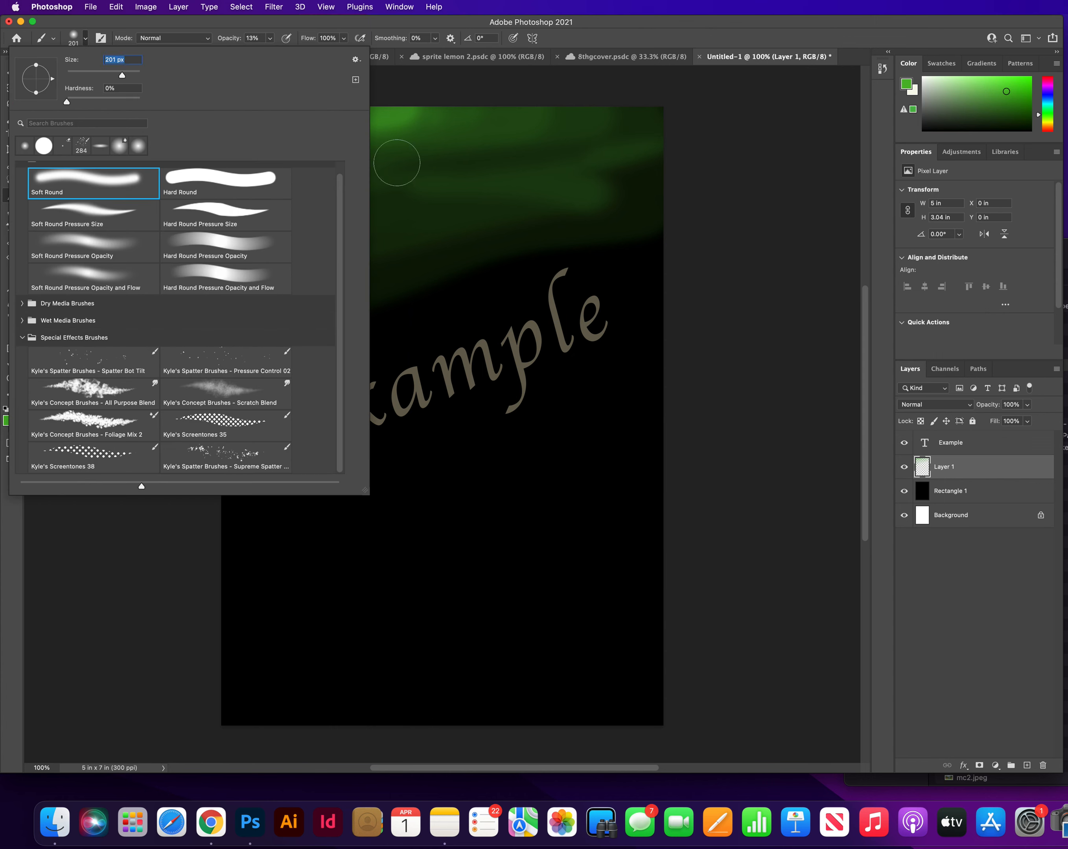
left_click(775, 256)
mouse_move(641, 517)
left_mouse_down()
mouse_move(608, 515)
mouse_move(232, 696)
mouse_move(327, 715)
mouse_move(648, 703)
mouse_move(639, 670)
mouse_move(513, 609)
mouse_move(396, 602)
mouse_move(174, 689)
mouse_move(243, 565)
mouse_move(477, 529)
left_mouse_up()
mouse_move(235, 618)
left_mouse_down()
mouse_move(186, 670)
mouse_move(231, 733)
mouse_move(314, 737)
left_mouse_up()
mouse_move(597, 255)
left_mouse_down()
mouse_move(158, 321)
mouse_move(261, 348)
mouse_move(231, 365)
mouse_move(230, 380)
mouse_move(615, 353)
mouse_move(381, 215)
mouse_move(427, 211)
mouse_move(408, 239)
mouse_move(612, 179)
mouse_move(395, 145)
mouse_move(458, 160)
left_mouse_up()
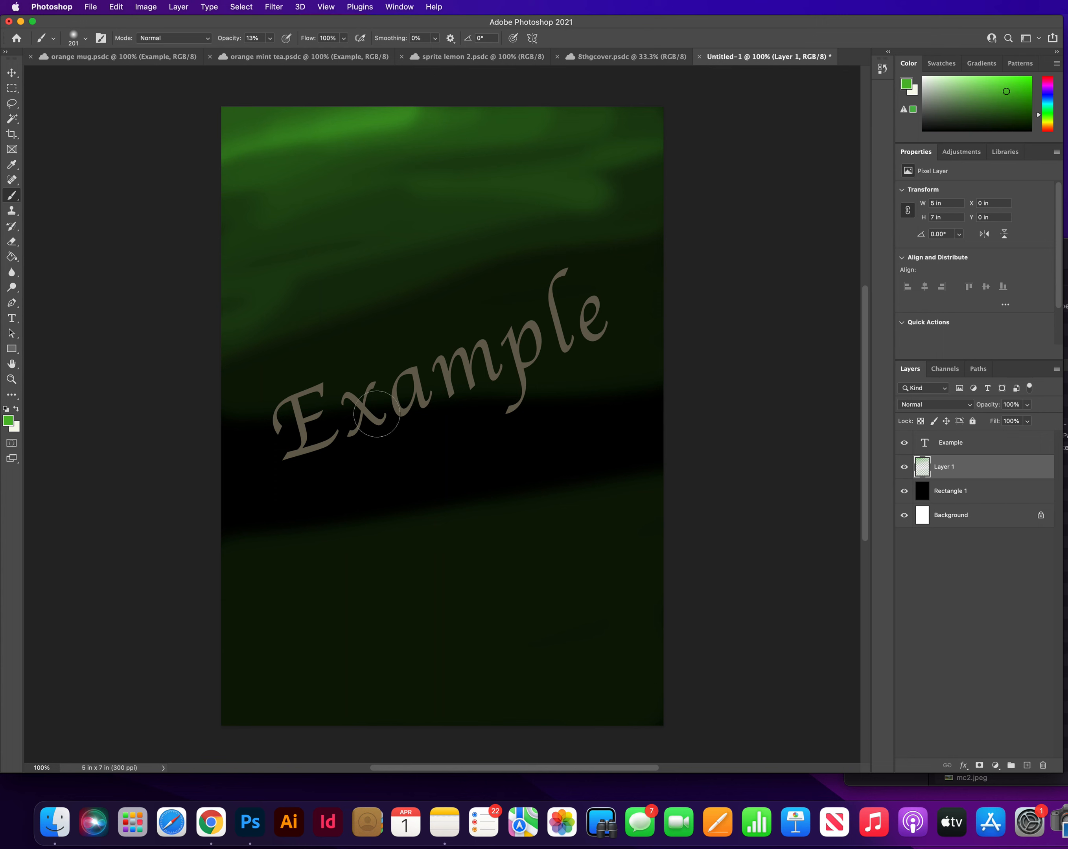
mouse_move(252, 442)
left_mouse_down()
mouse_move(806, 363)
mouse_move(215, 480)
mouse_move(310, 370)
mouse_move(225, 388)
mouse_move(453, 281)
mouse_move(360, 310)
mouse_move(309, 351)
mouse_move(384, 288)
mouse_move(357, 252)
mouse_move(388, 225)
left_mouse_up()
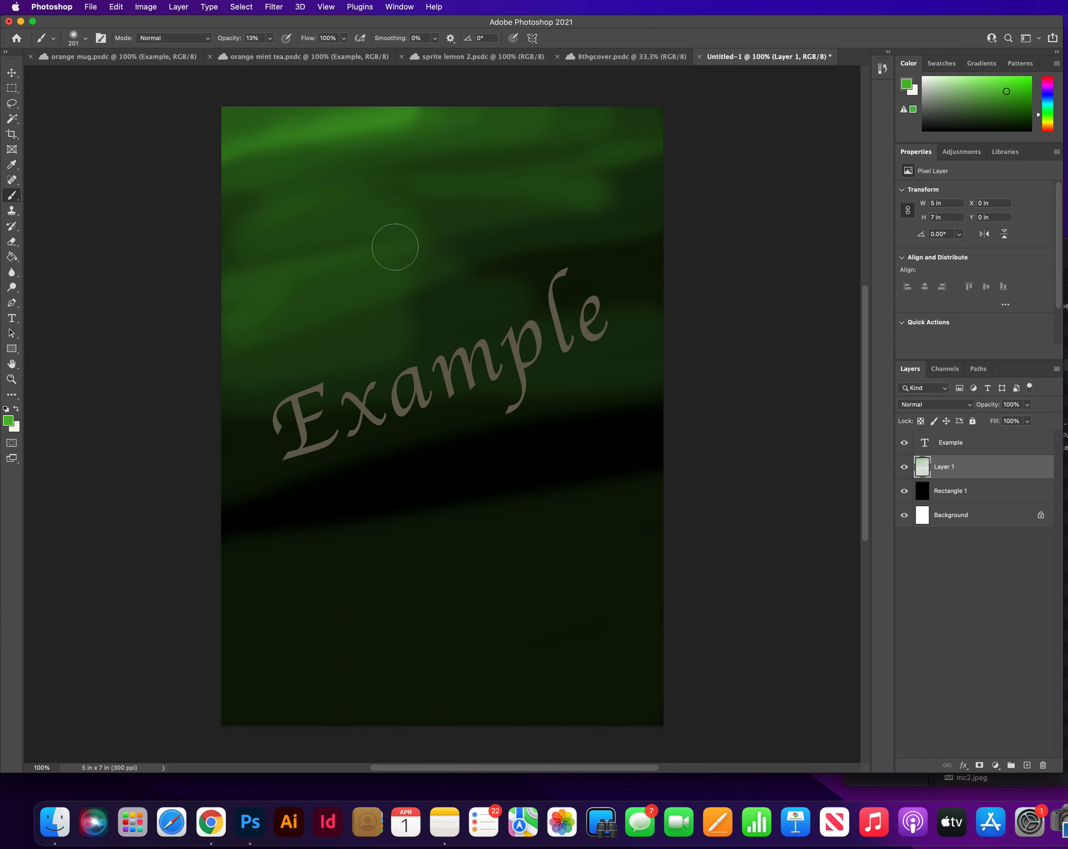
mouse_move(308, 288)
left_mouse_down()
mouse_move(432, 303)
mouse_move(423, 342)
left_mouse_up()
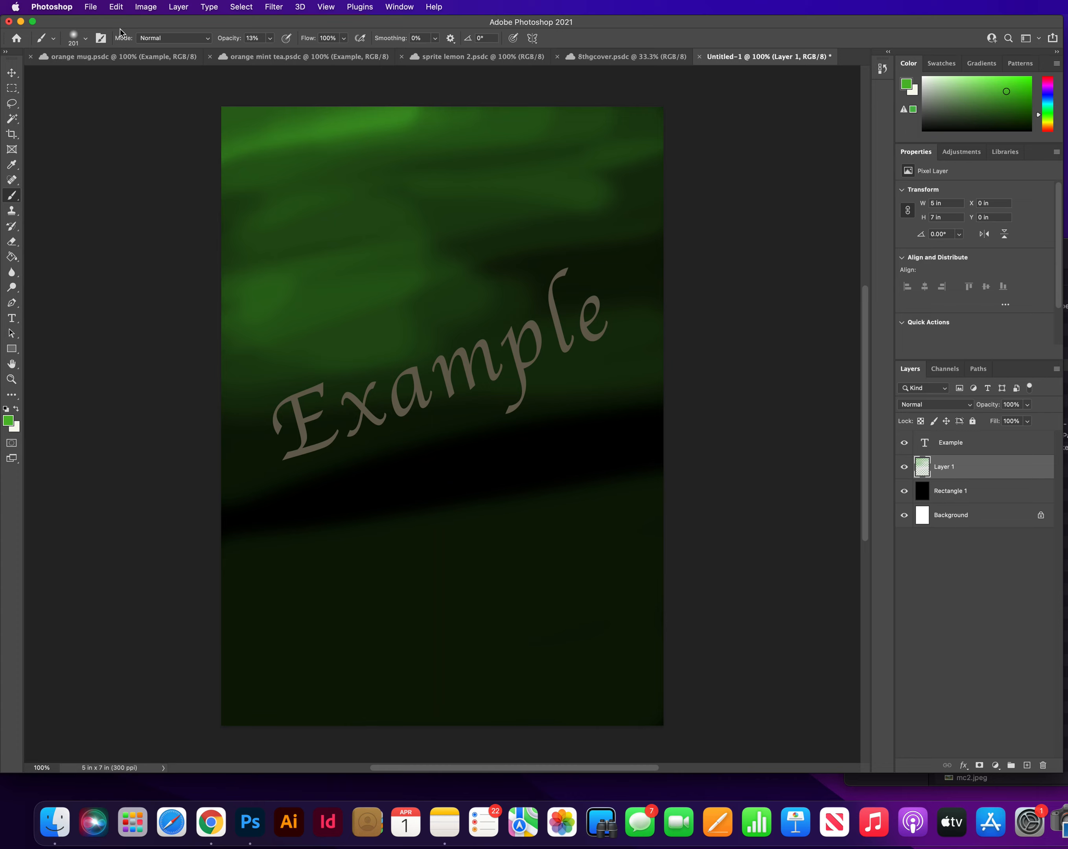
Check the glow placement in the sample sprite lemon 2.psdc and return to Untitled-1
left_click(124, 57)
left_click(528, 58)
left_click_drag(748, 62, 615, 59)
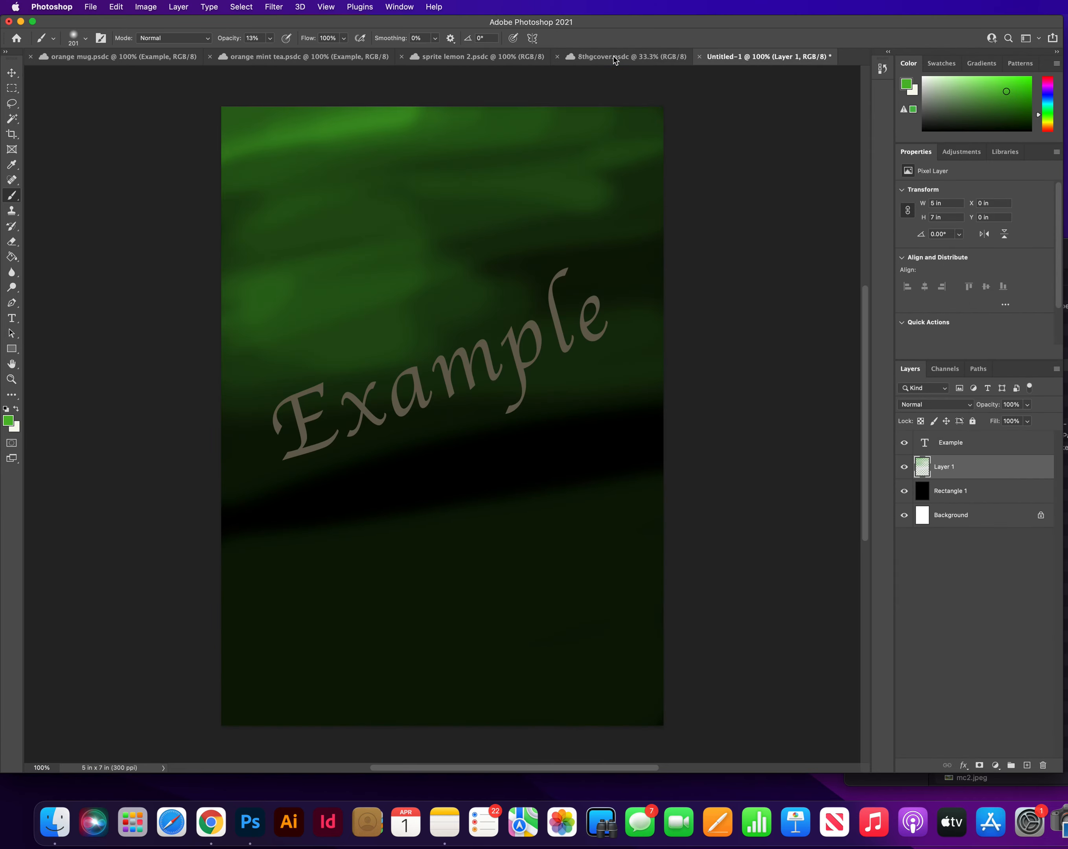
left_click(503, 59)
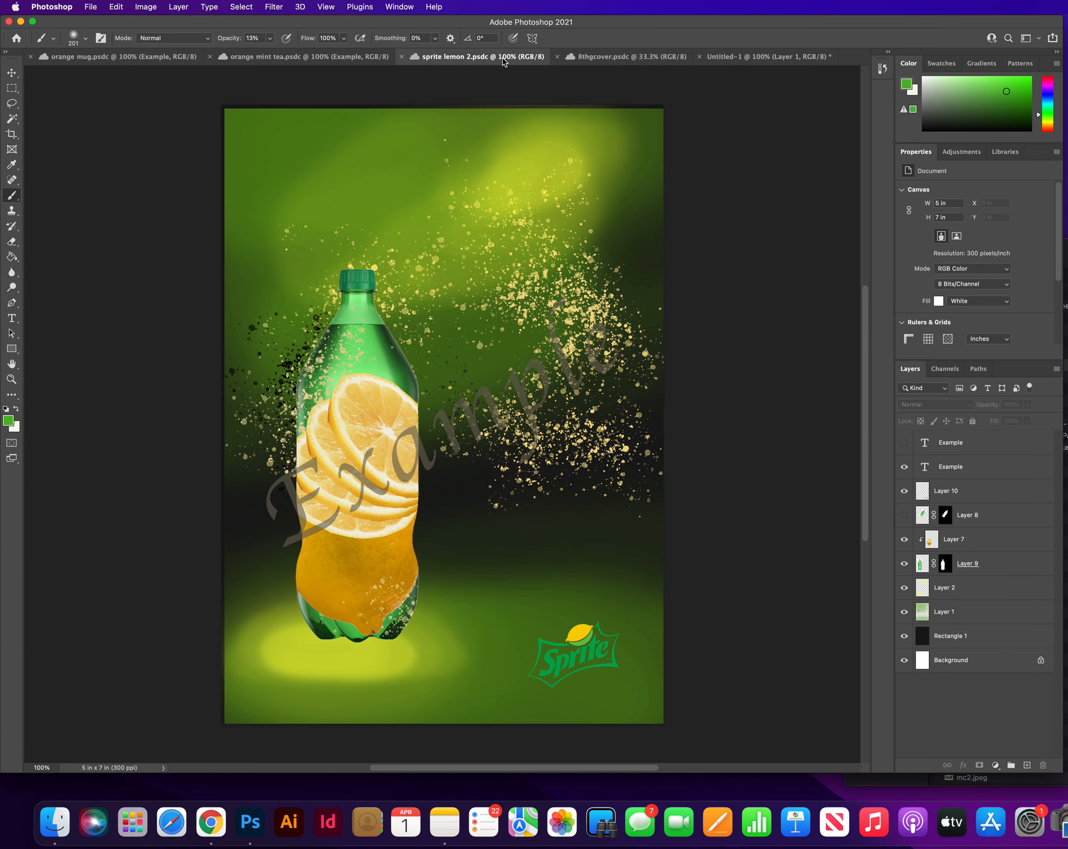
left_click(782, 58)
Brighten the green glow in the canvas's upper area and paint a soft green pool near the lower left
mouse_move(328, 224)
left_mouse_down()
mouse_move(524, 160)
mouse_move(443, 219)
mouse_move(348, 246)
mouse_move(502, 234)
left_mouse_up()
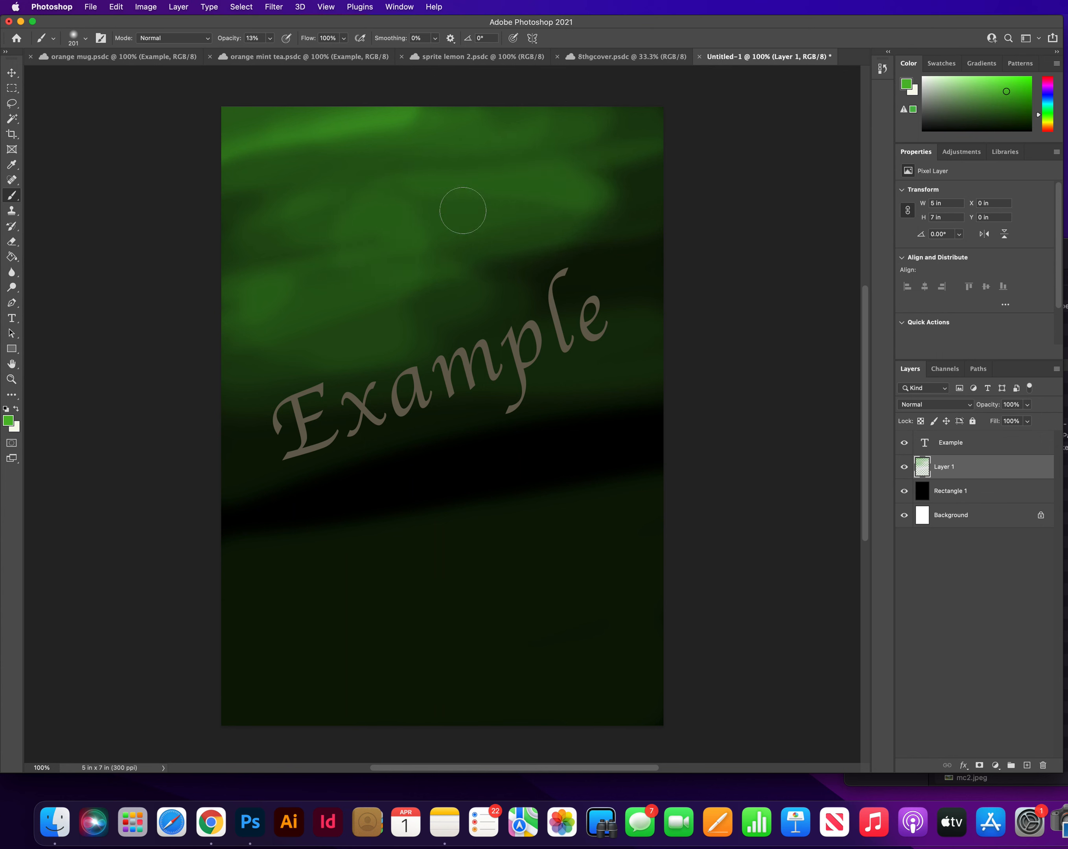
left_click_drag(401, 199, 368, 237)
mouse_move(342, 616)
left_mouse_down()
mouse_move(294, 603)
mouse_move(412, 598)
mouse_move(263, 615)
mouse_move(404, 588)
mouse_move(225, 637)
mouse_move(439, 612)
mouse_move(385, 635)
mouse_move(331, 595)
mouse_move(389, 596)
mouse_move(264, 603)
mouse_move(413, 605)
mouse_move(298, 619)
mouse_move(268, 605)
mouse_move(387, 593)
mouse_move(277, 597)
mouse_move(481, 662)
mouse_move(426, 579)
mouse_move(377, 662)
mouse_move(432, 618)
mouse_move(422, 630)
mouse_move(343, 612)
mouse_move(403, 624)
mouse_move(292, 617)
mouse_move(436, 615)
left_mouse_up()
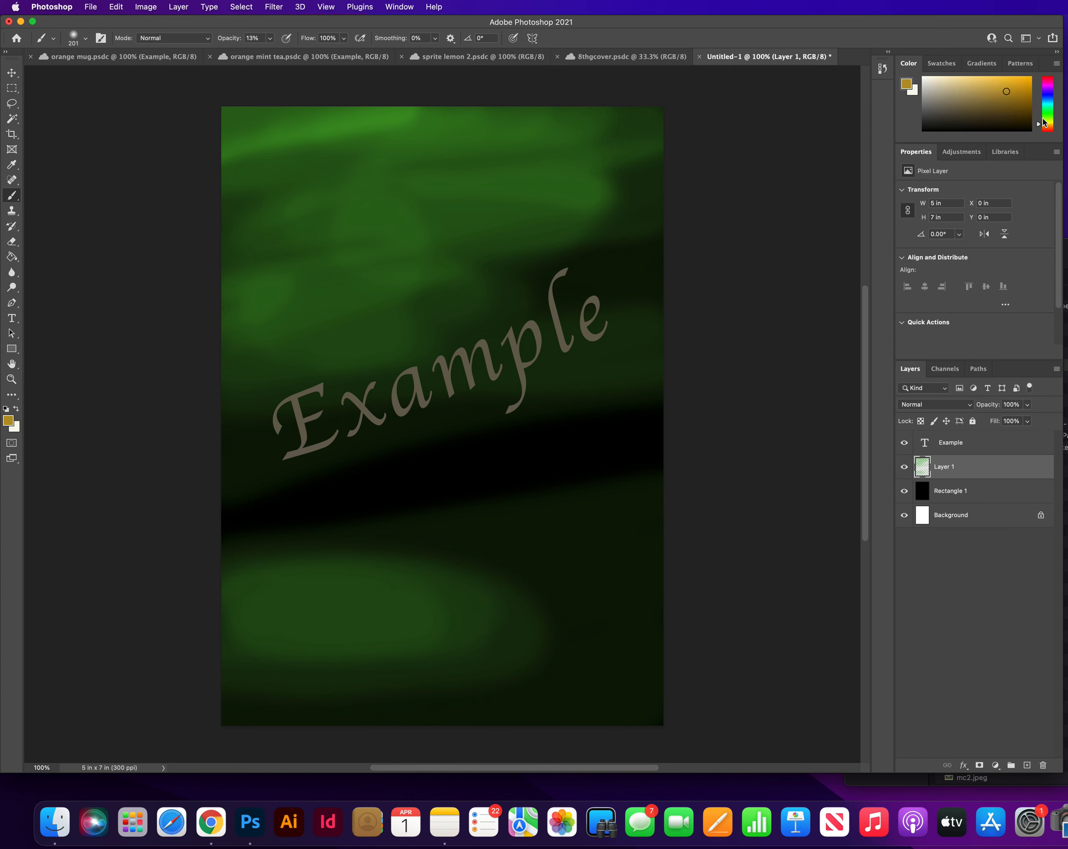
Change the foreground colour to yellow and paint soft highlights over the upper glow, the lower-left pool and behind the Example text
left_click_drag(1049, 126, 1046, 124)
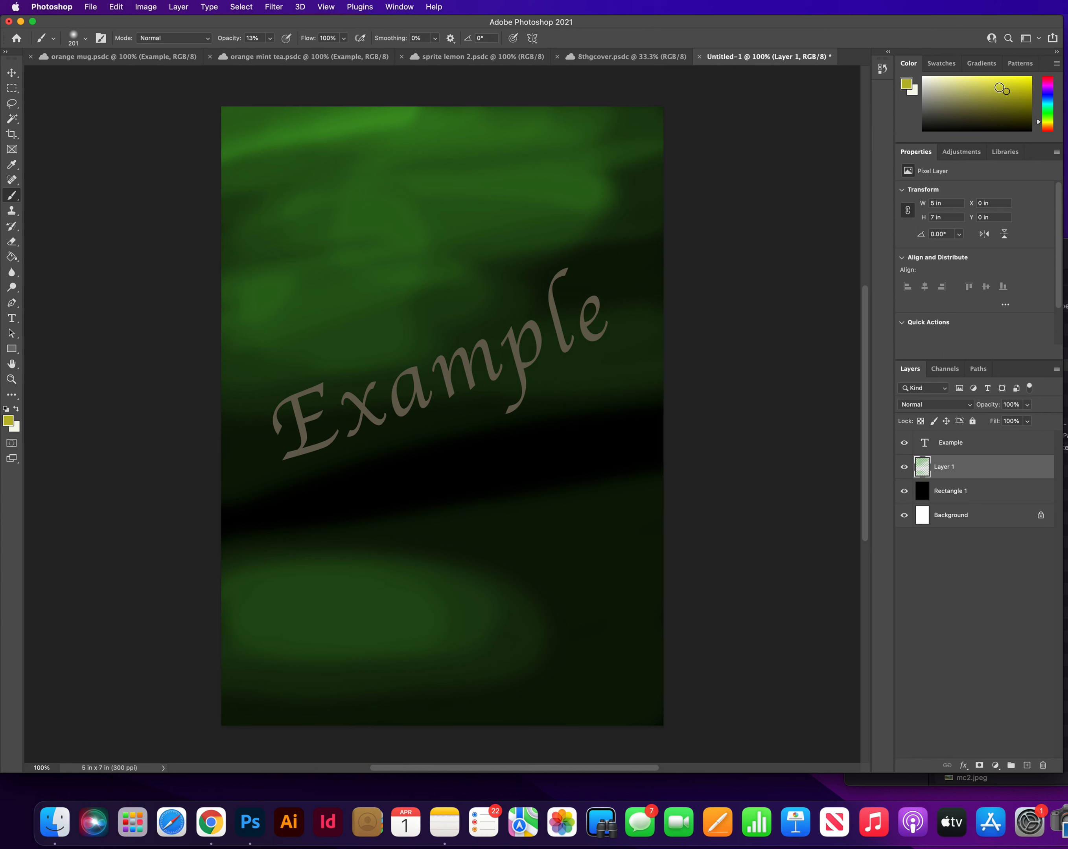
mouse_move(445, 220)
left_mouse_down()
mouse_move(596, 160)
mouse_move(558, 155)
mouse_move(401, 270)
mouse_move(431, 234)
mouse_move(410, 264)
mouse_move(553, 220)
mouse_move(548, 191)
mouse_move(530, 204)
left_mouse_up()
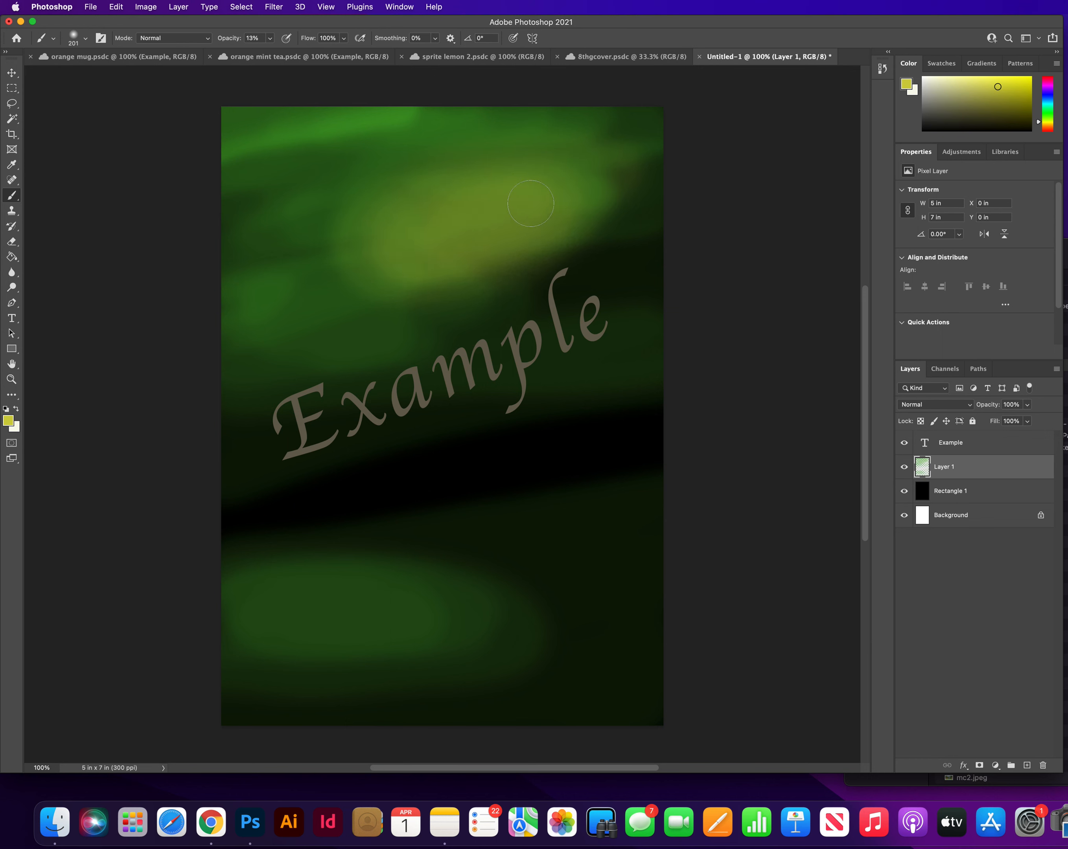
mouse_move(327, 594)
left_mouse_down()
mouse_move(401, 602)
mouse_move(301, 597)
mouse_move(398, 614)
mouse_move(260, 614)
mouse_move(389, 605)
mouse_move(286, 597)
mouse_move(446, 597)
mouse_move(254, 595)
mouse_move(400, 599)
left_mouse_up()
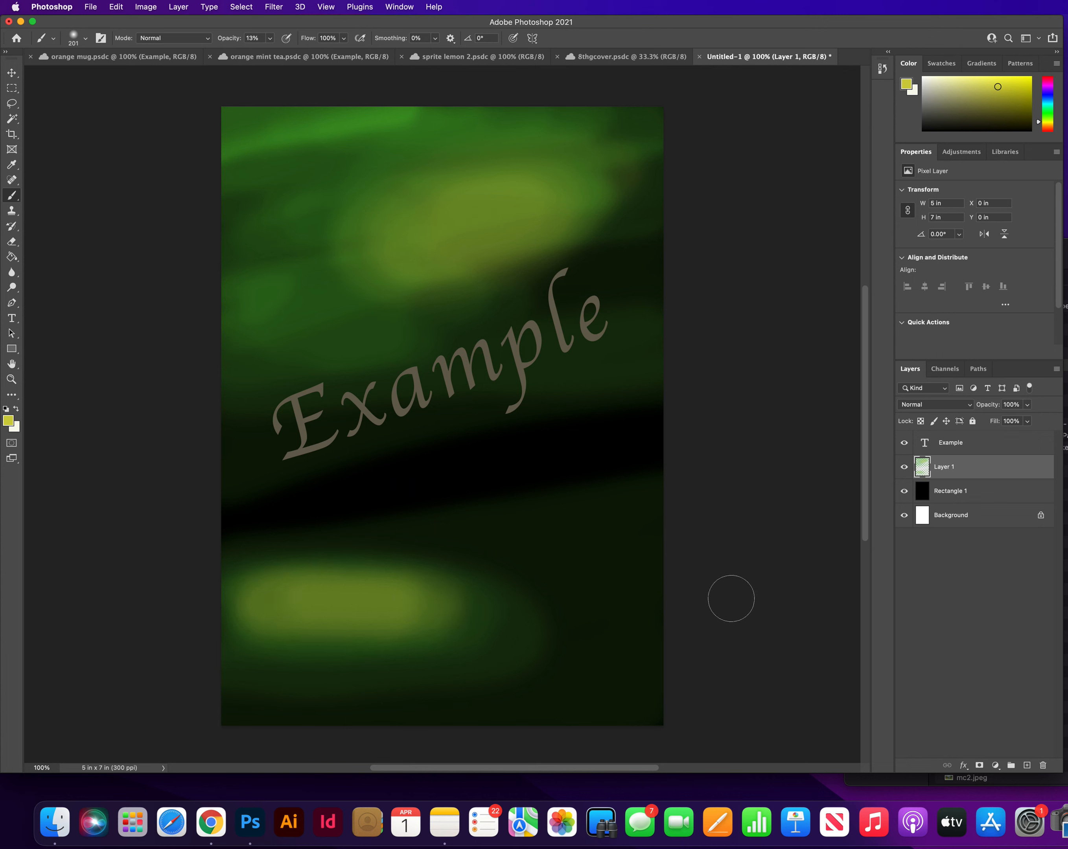
mouse_move(519, 256)
left_mouse_down()
mouse_move(419, 329)
mouse_move(542, 295)
mouse_move(433, 349)
mouse_move(386, 404)
mouse_move(209, 432)
mouse_move(321, 448)
left_mouse_up()
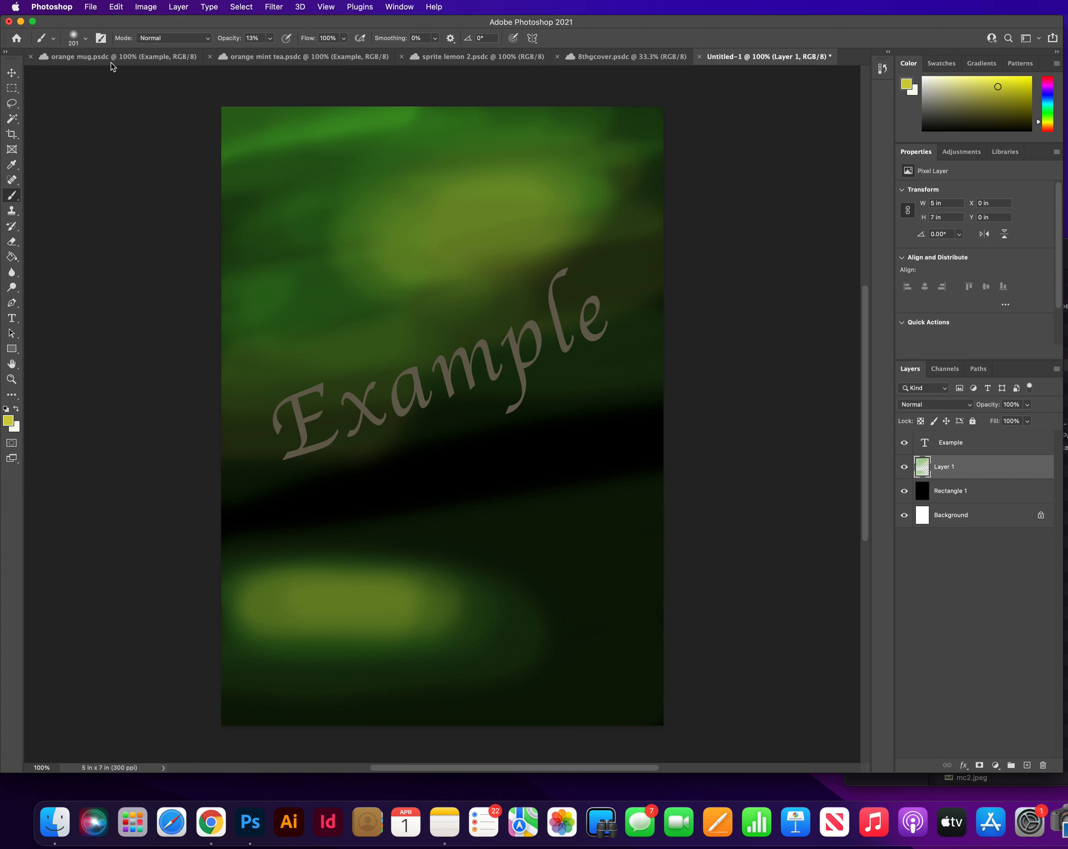
Minimize the Finder Downloads window and open Sprite.png from the desktop as a new Photoshop document
left_click(11, 73)
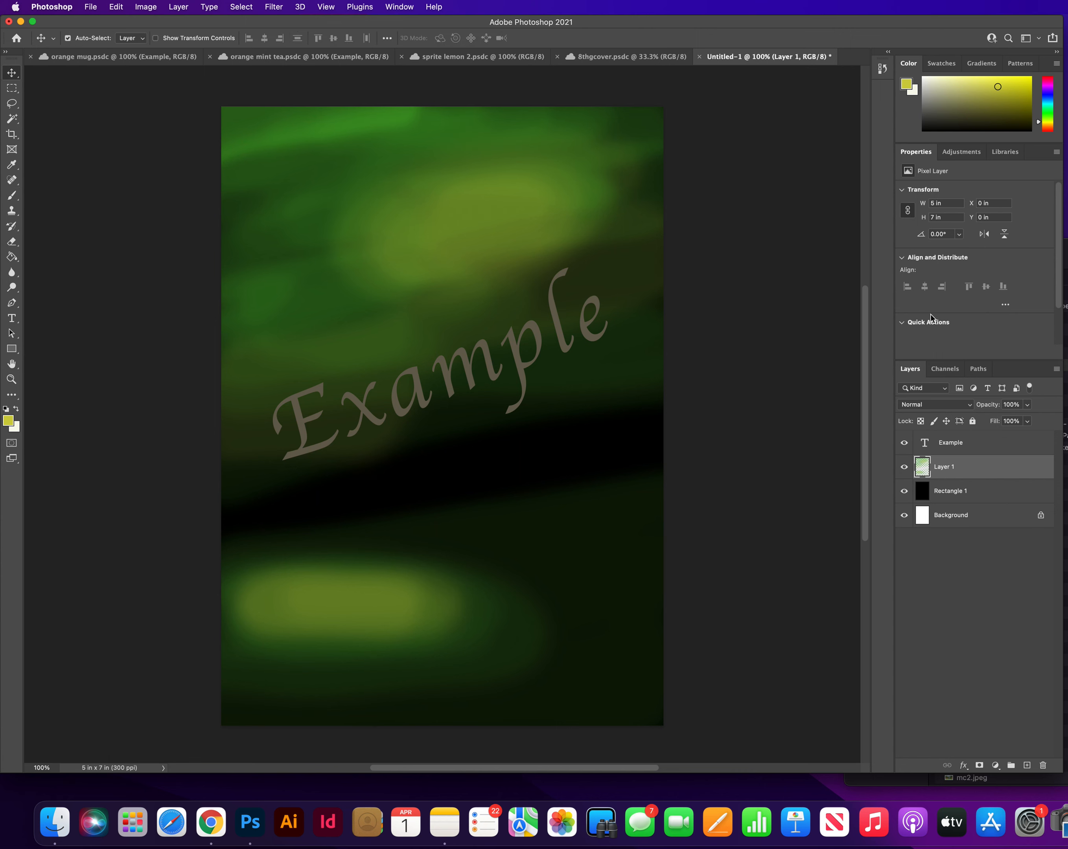
left_click(1066, 271)
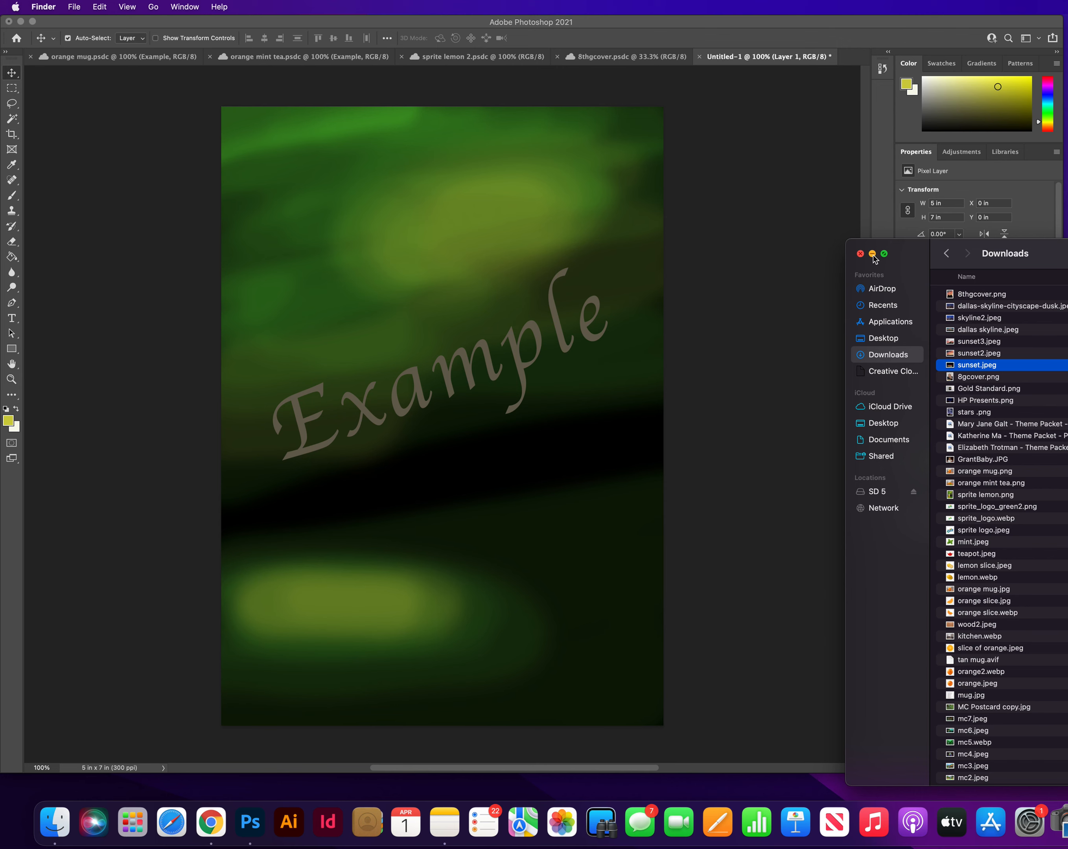
left_click(873, 254)
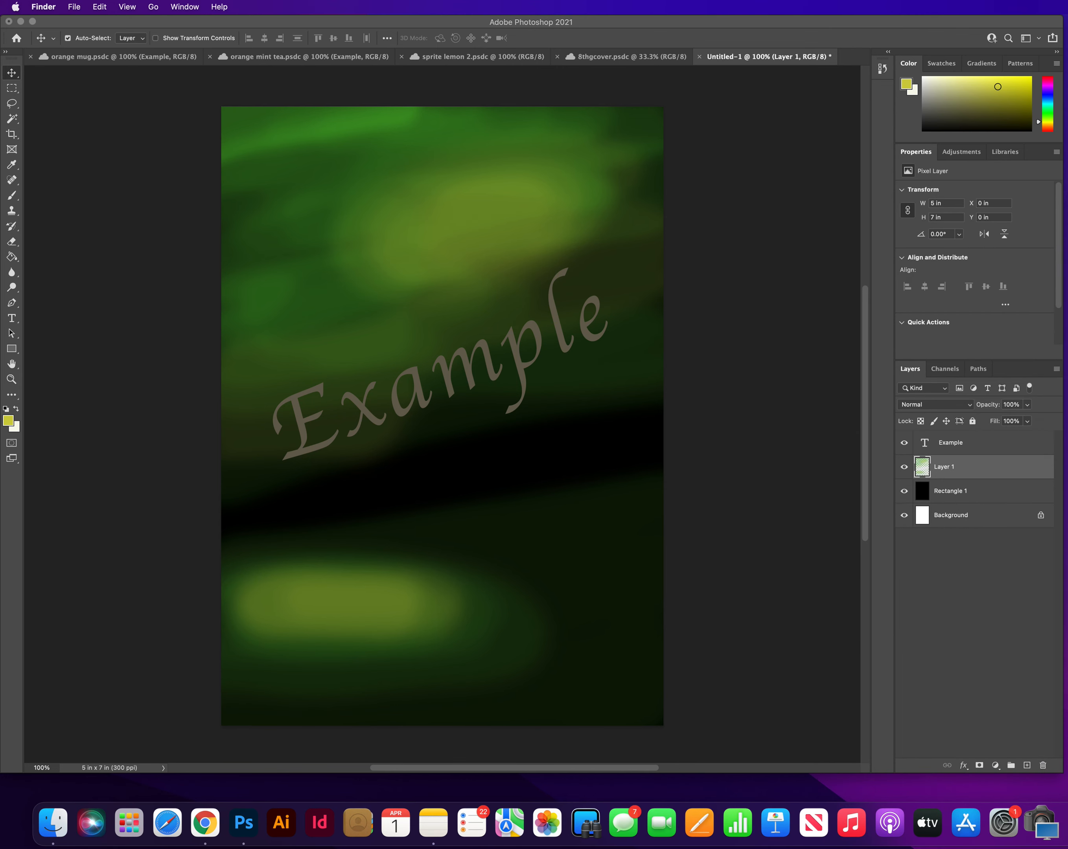
left_click_drag(1066, 547, 853, 61)
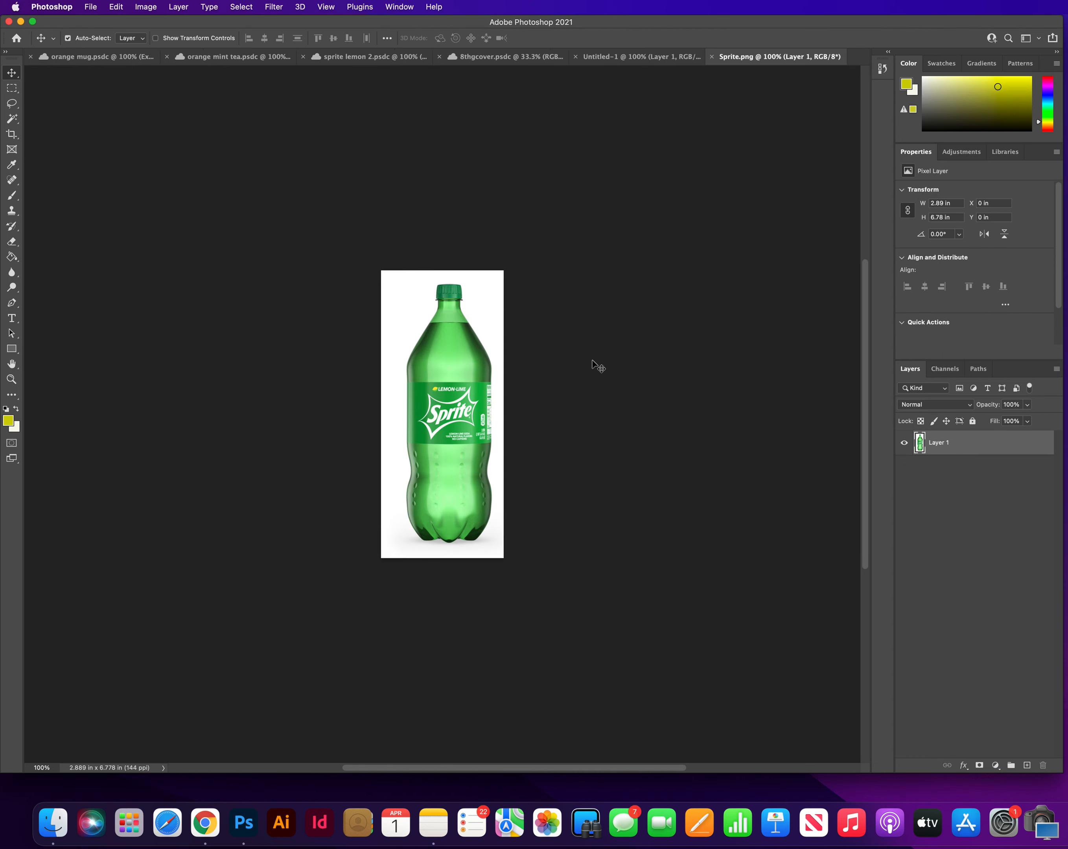
Remove the white background from the Sprite bottle layer using Remove Background
left_click(925, 323)
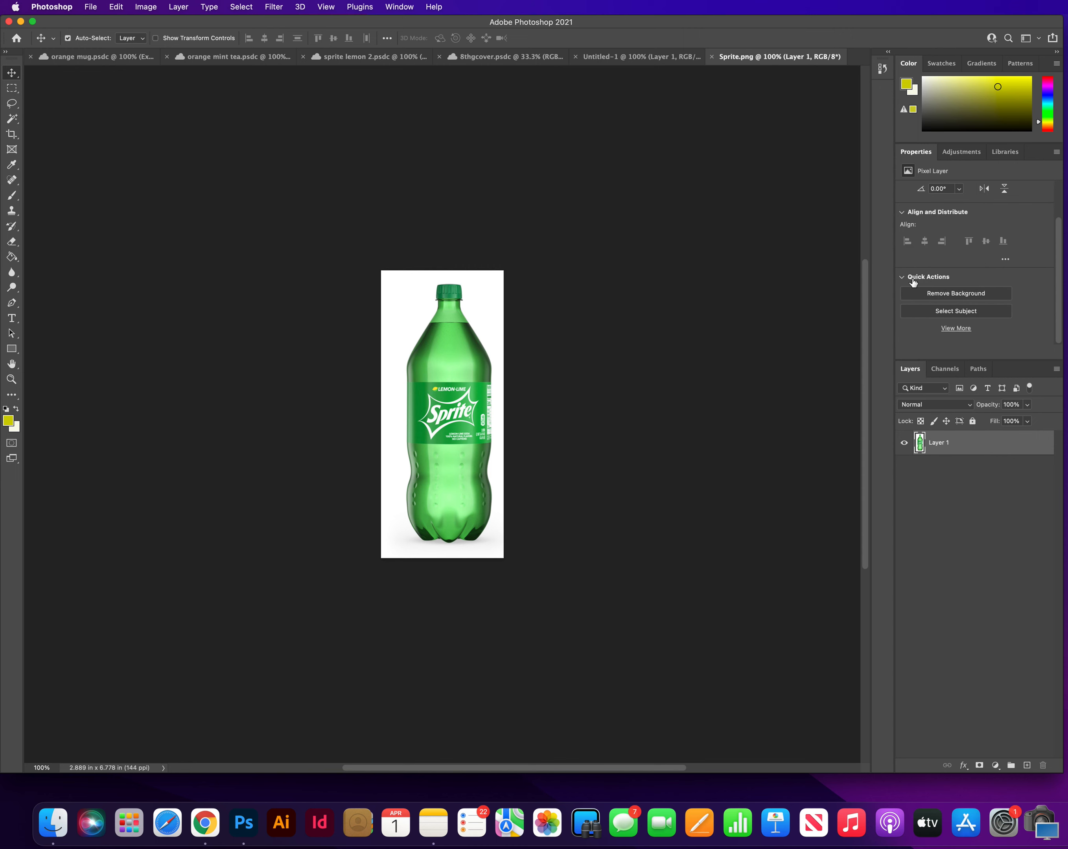
left_click(940, 297)
Move the masked Sprite bottle into the Untitled-1 poster and place it in the canvas's upper-right area
mouse_move(434, 385)
left_mouse_down()
mouse_move(431, 343)
mouse_move(460, 375)
mouse_move(446, 410)
left_mouse_up()
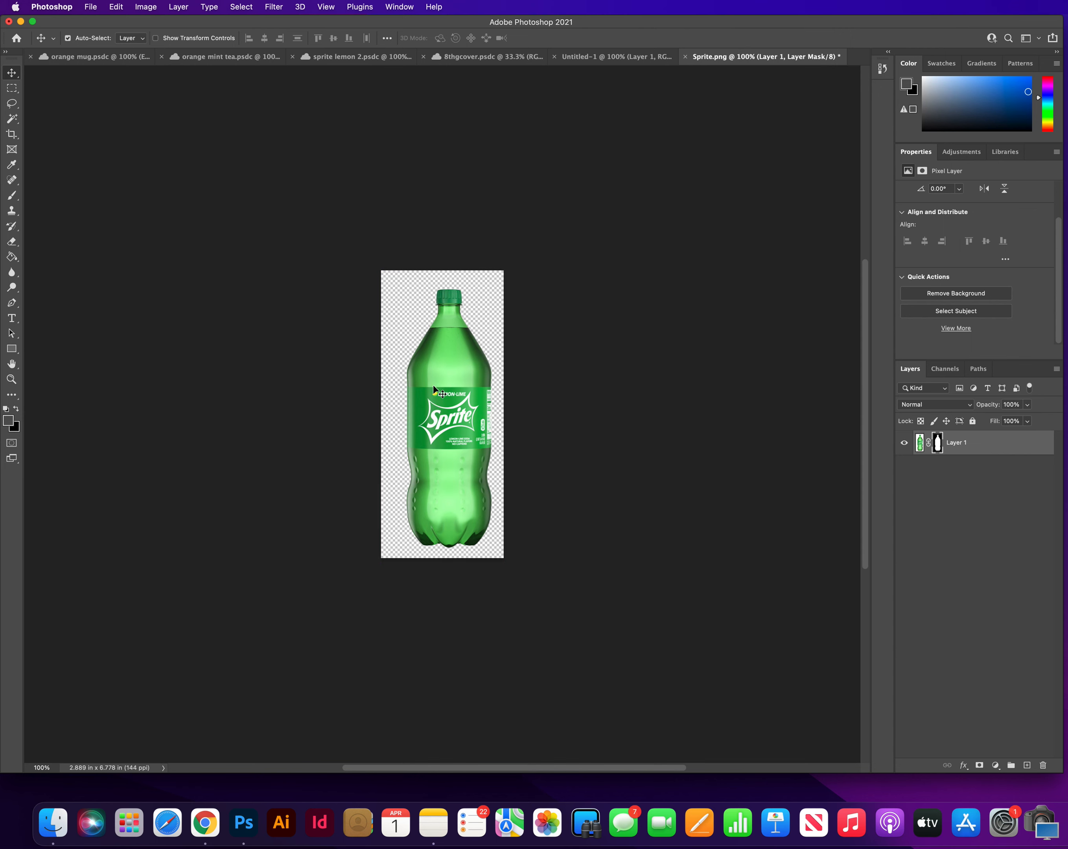
left_click_drag(451, 409, 597, 63)
left_click_drag(421, 424, 600, 300)
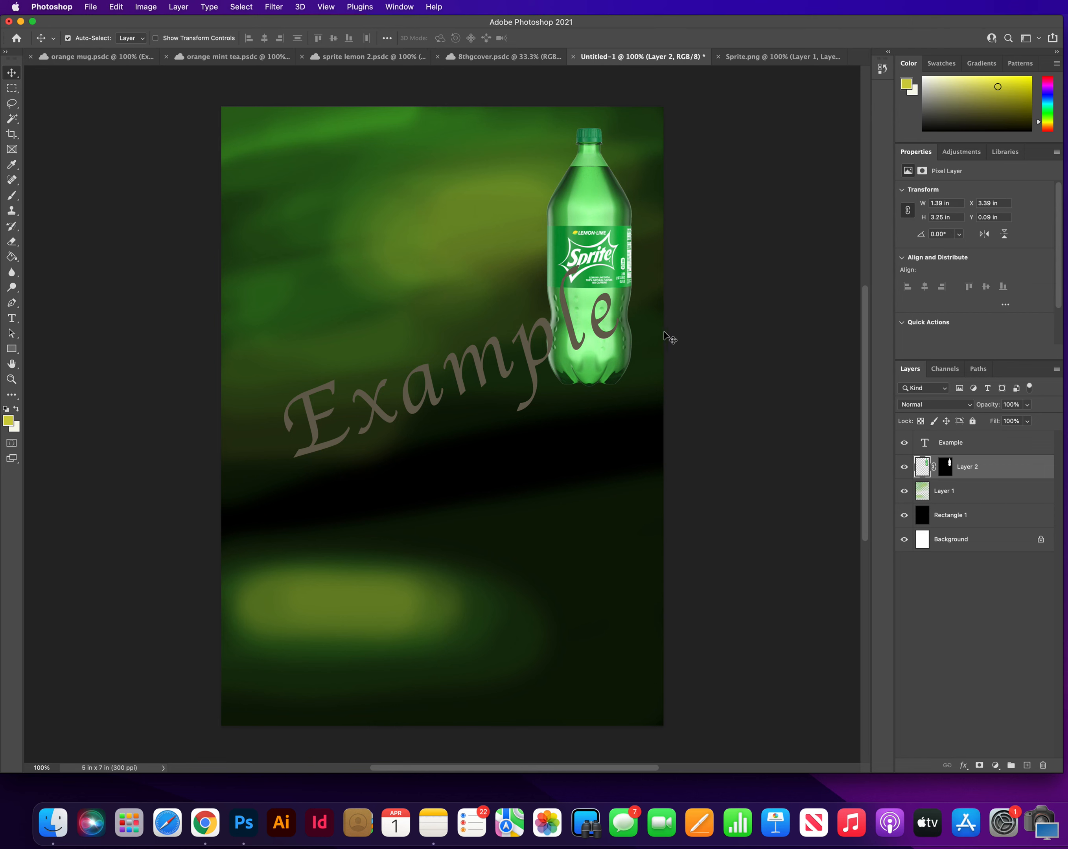
left_click(710, 333)
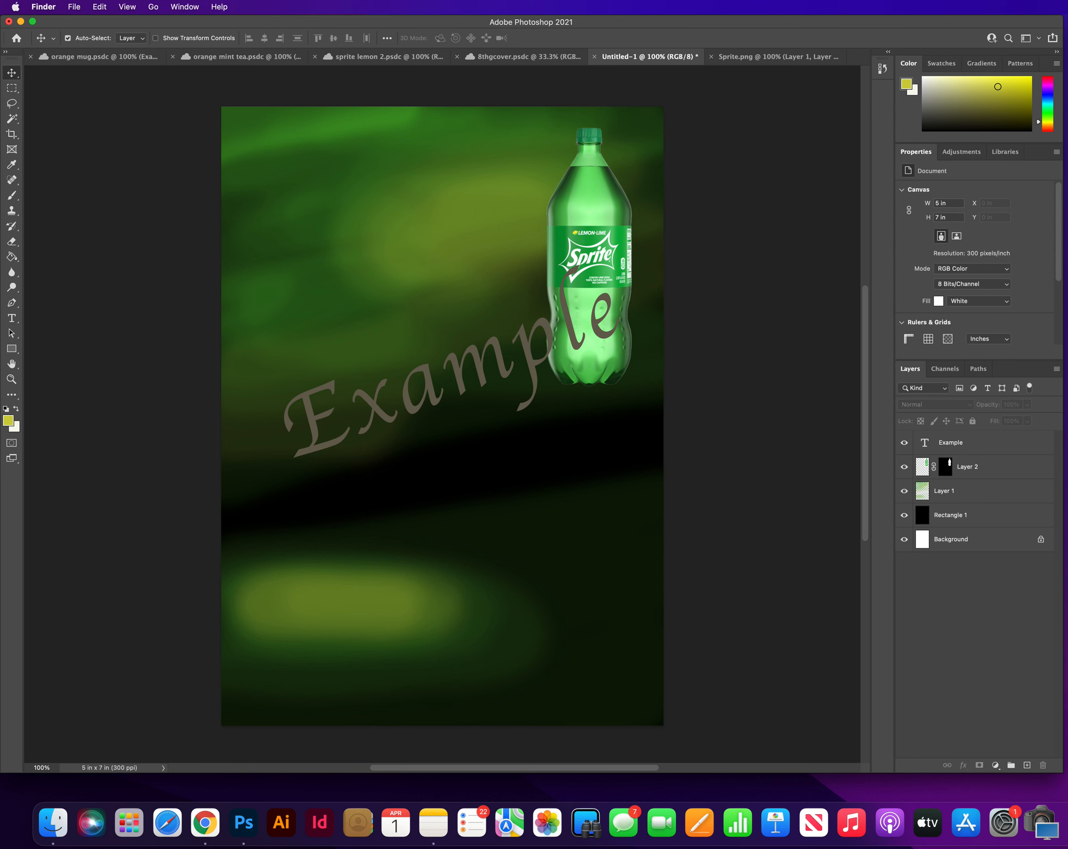
Open lemon.png as a new Photoshop document and close Sprite.png without saving
left_click_drag(1067, 572, 856, 64)
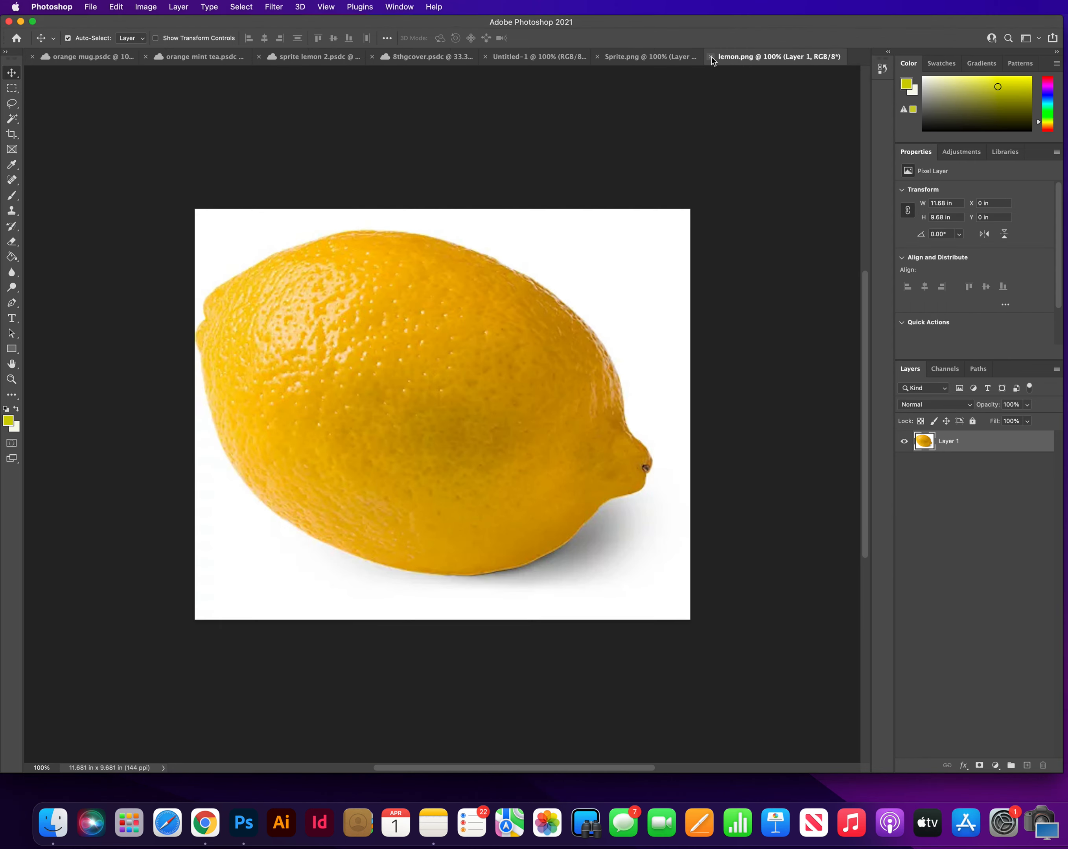
left_click(606, 61)
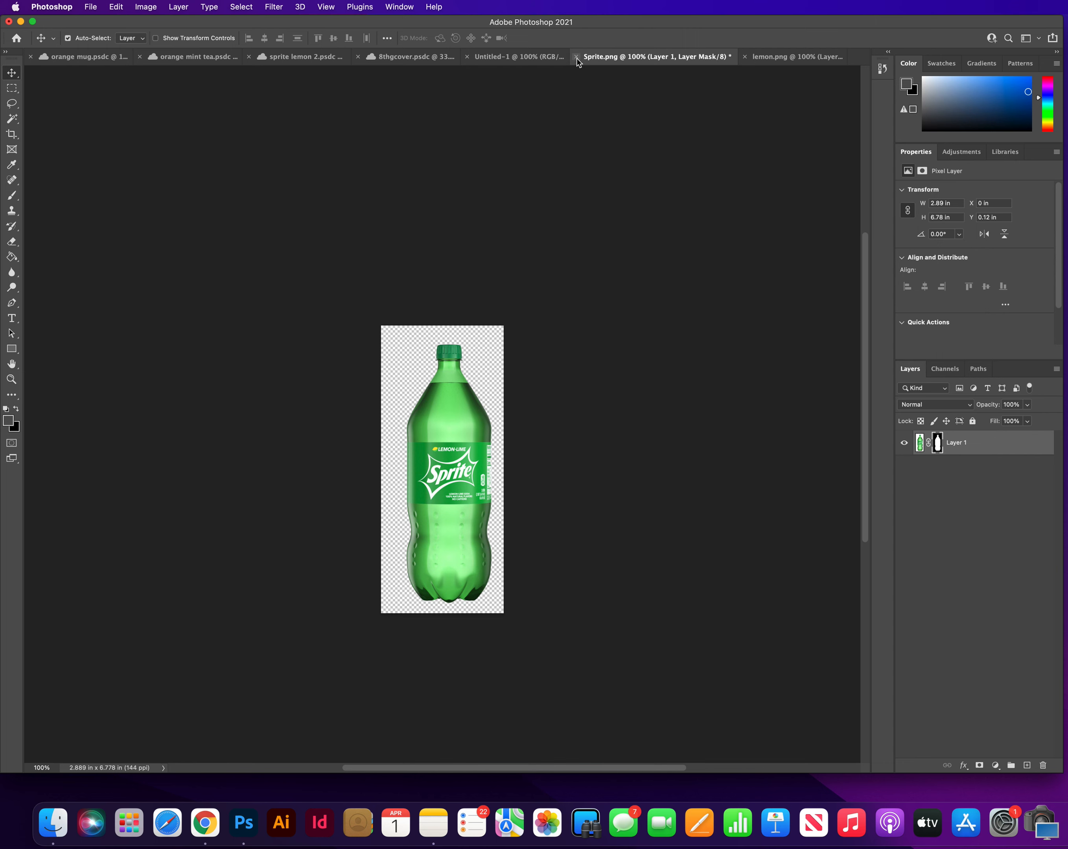
key("super+w")
left_click(741, 297)
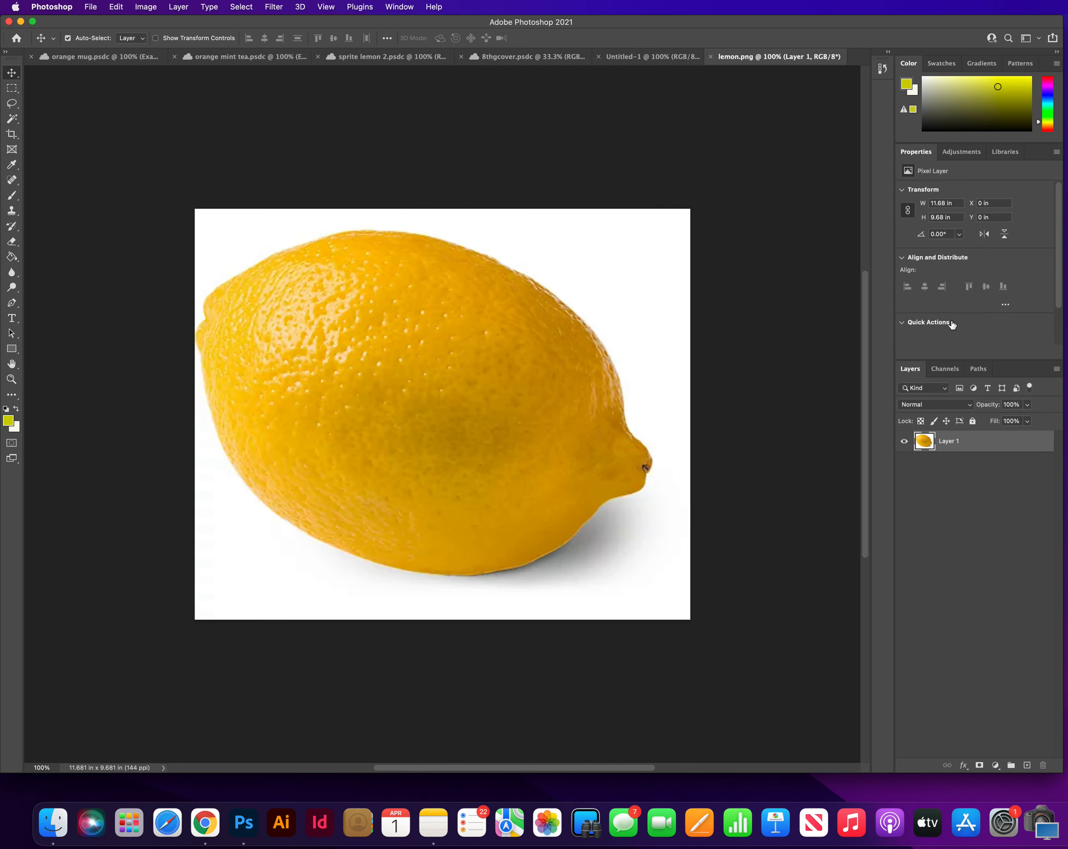
Remove the lemon's white background with Remove Background and move the masked lemon into the Untitled-1 poster
left_click(945, 294)
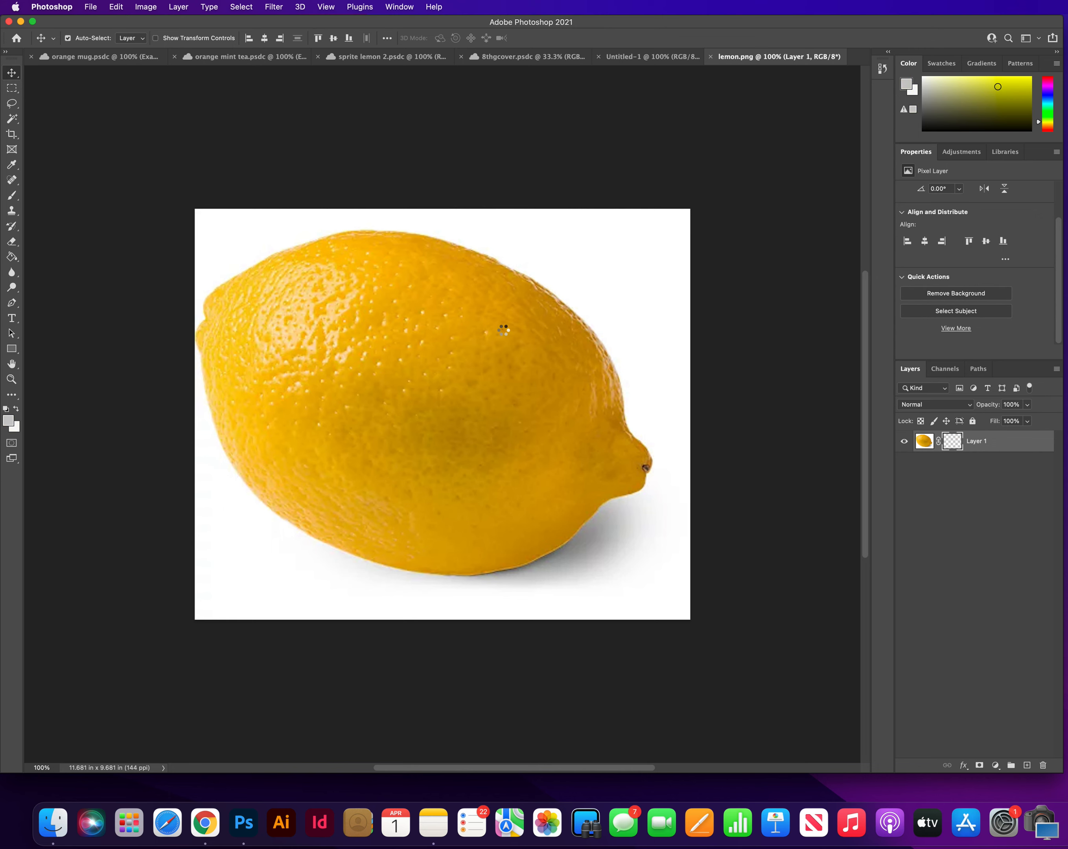
left_click_drag(377, 398, 599, 58)
left_click_drag(391, 444, 455, 498)
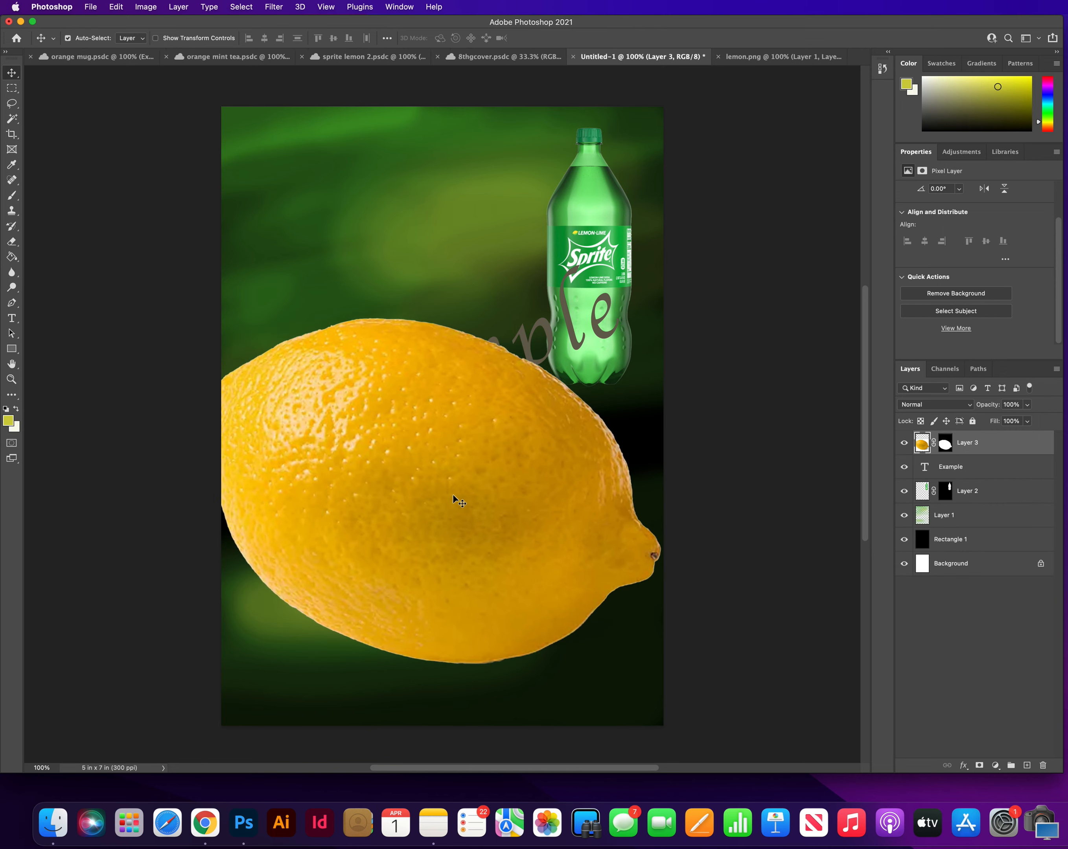
Check the sprite lemon 2 sample, then scale the lemon in the Untitled-1 poster to about 50% and shift it upwards
left_click(368, 58)
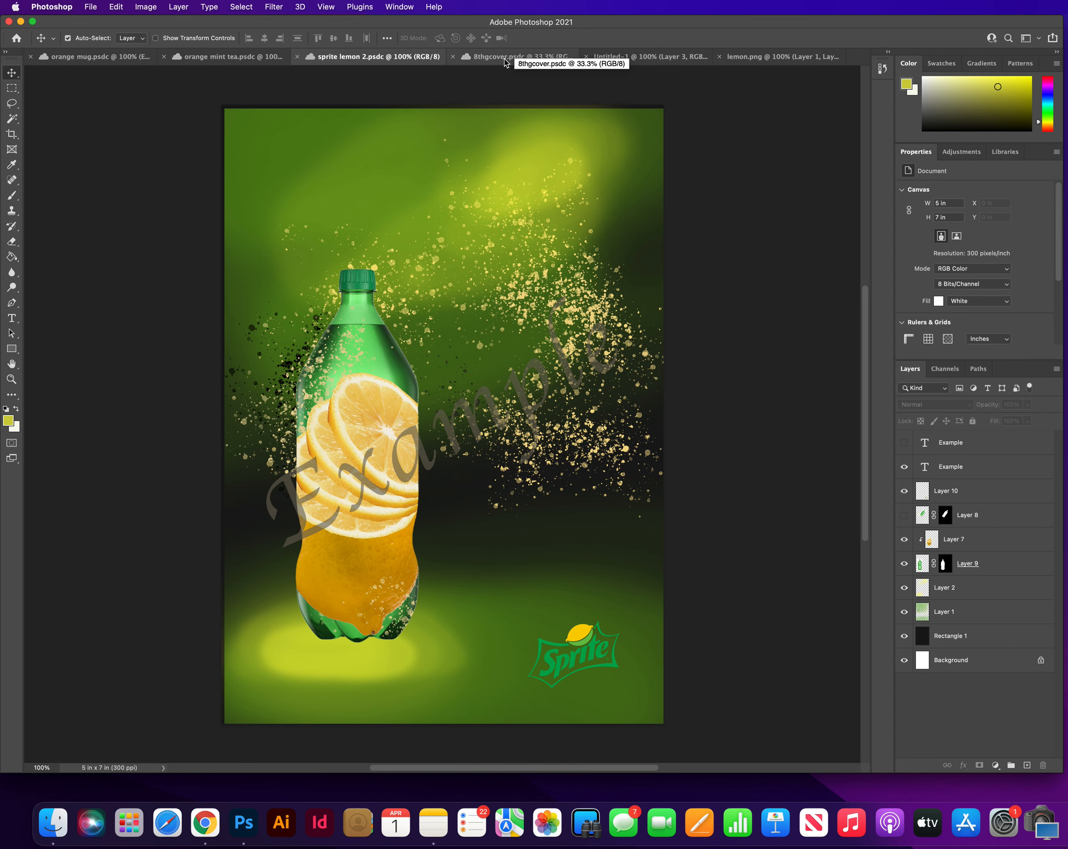
left_click(775, 56)
left_click_drag(460, 444, 444, 497)
key("super+y")
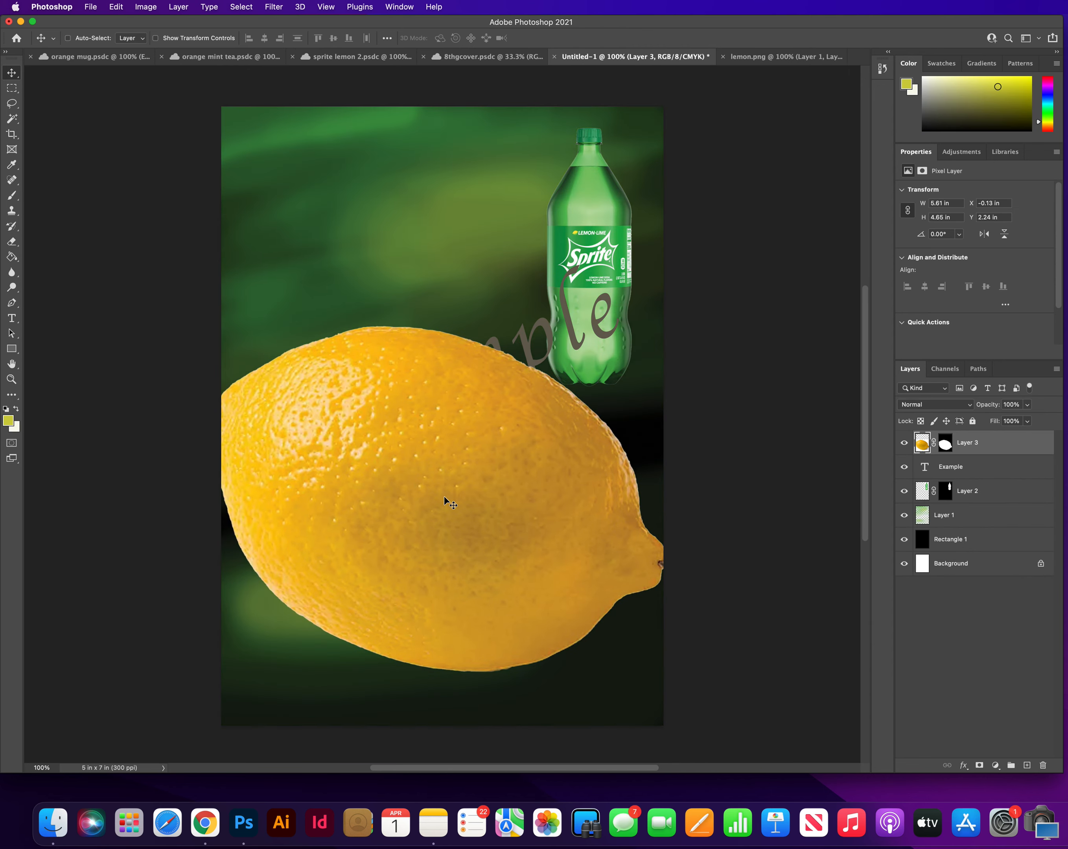
key("super+t")
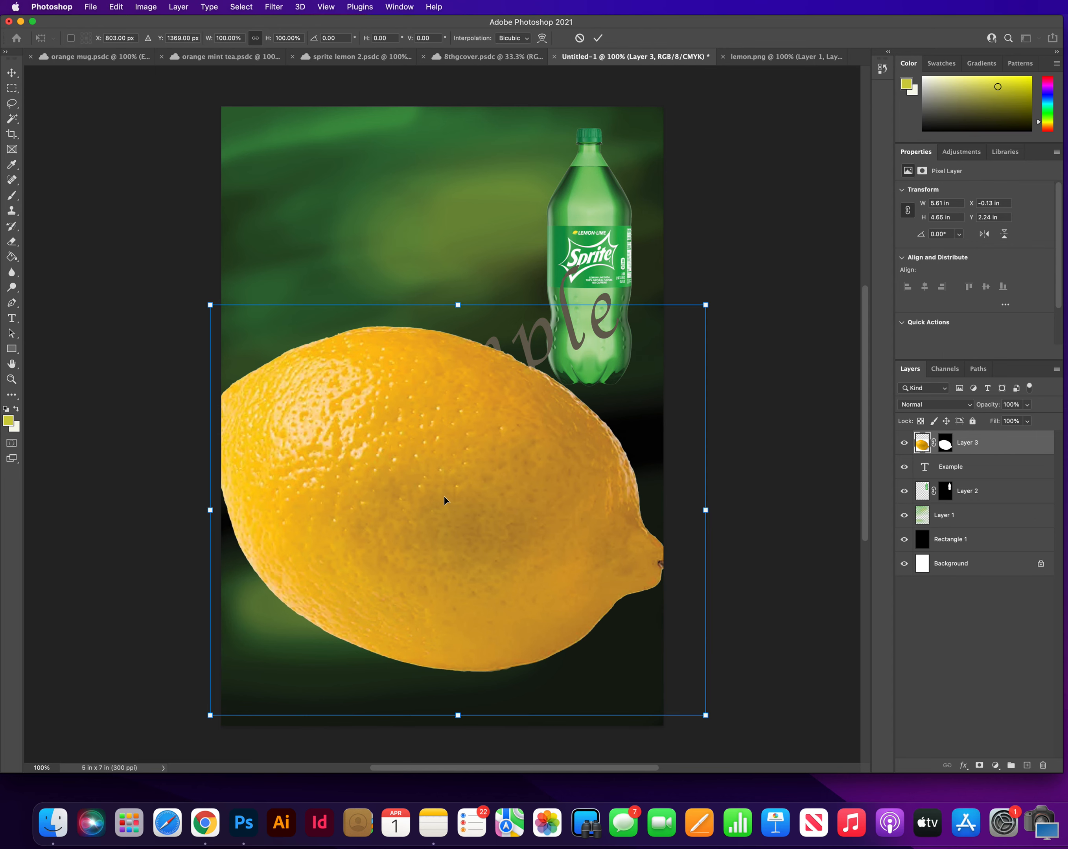
left_click_drag(705, 304, 460, 507)
left_click_drag(388, 501, 388, 436)
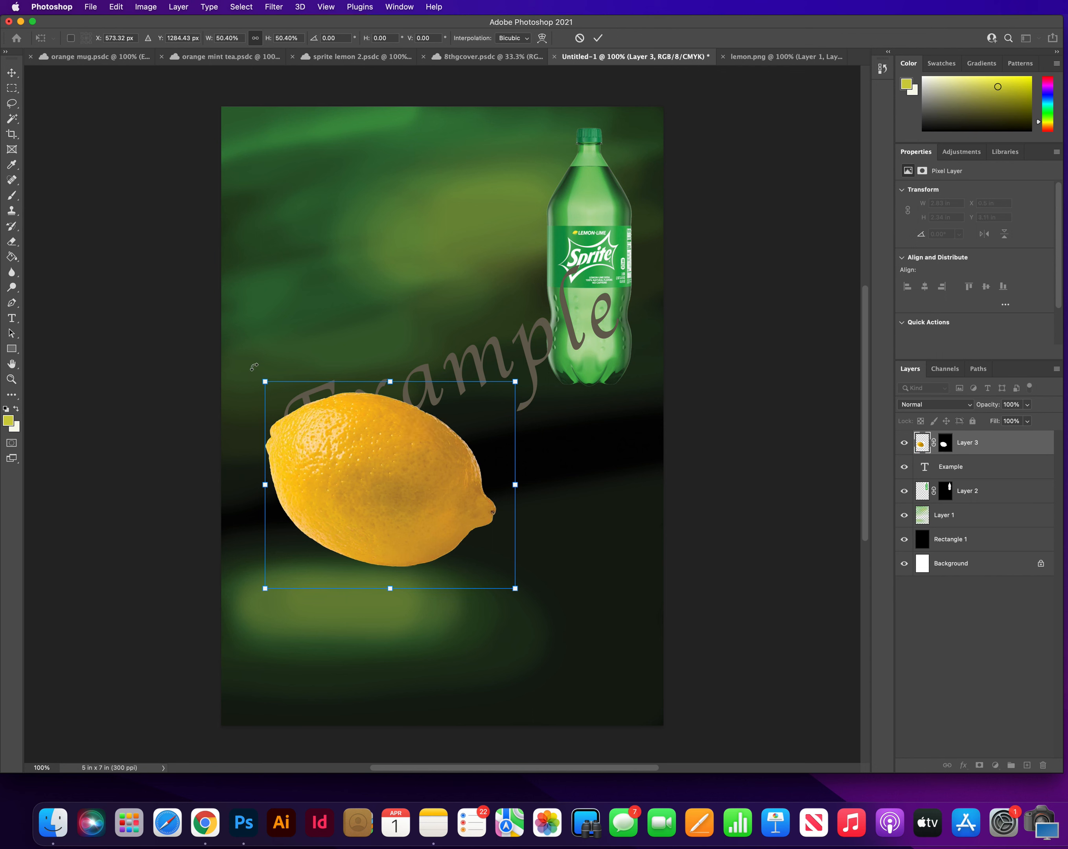
Rotate the lemon to about 64° so its tip points down, scale it to about 44% and place it above the lower-left glow
left_click_drag(254, 367, 421, 368)
left_click_drag(383, 453, 350, 483)
left_click_drag(394, 357, 401, 395)
left_click_drag(355, 529, 358, 503)
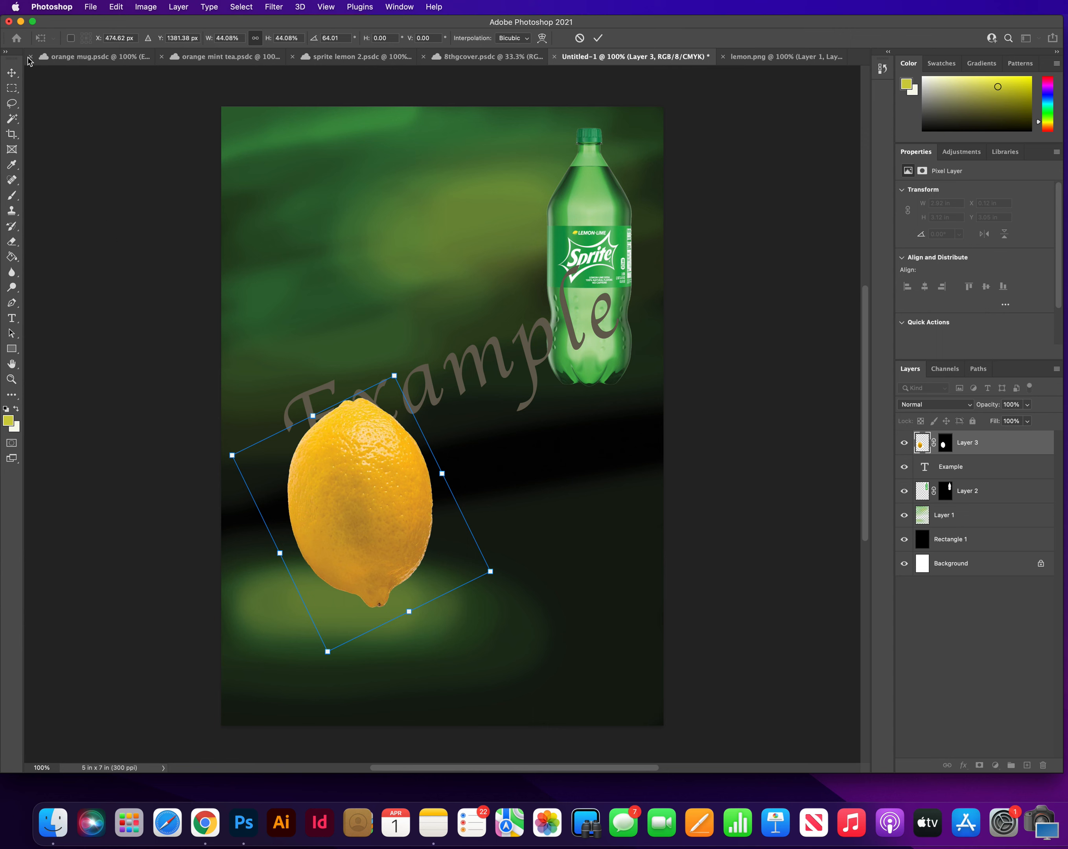
key("Return")
Delete the upper half of the lemon on Layer 3 using a curved freehand Lasso selection, and deselect
left_click(71, 179)
left_click(12, 103)
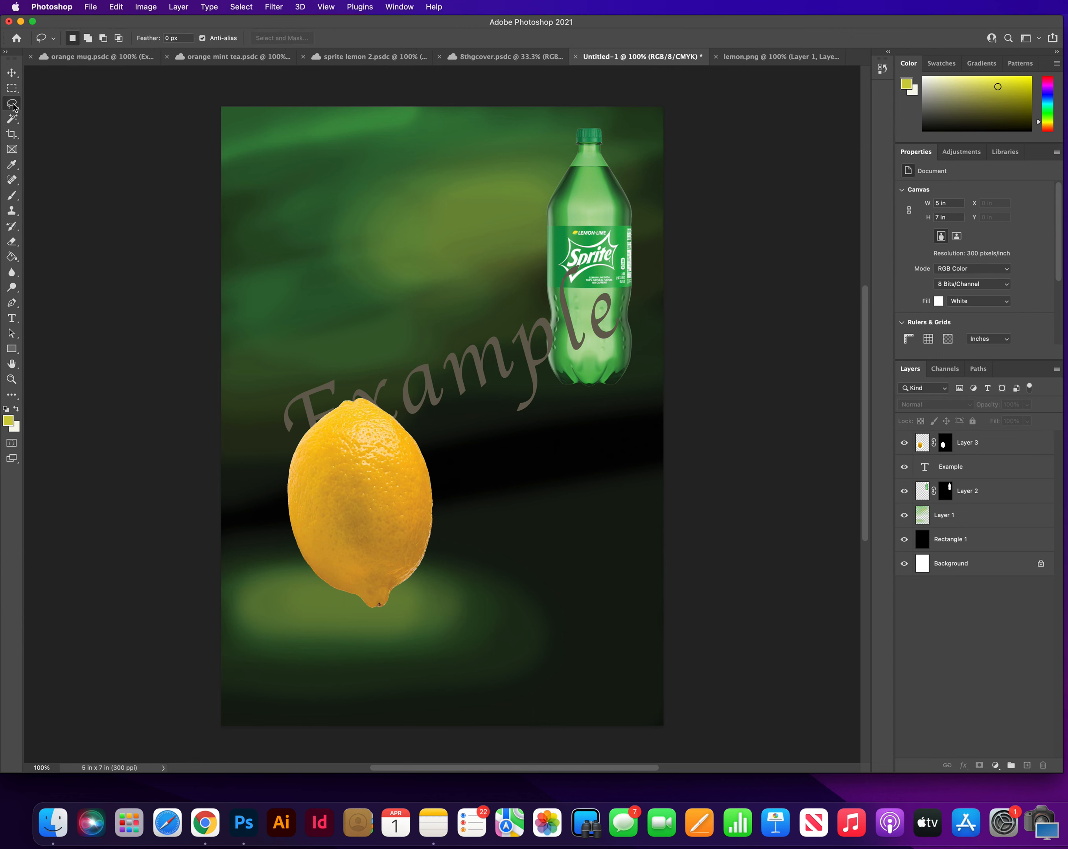
right_click(13, 107)
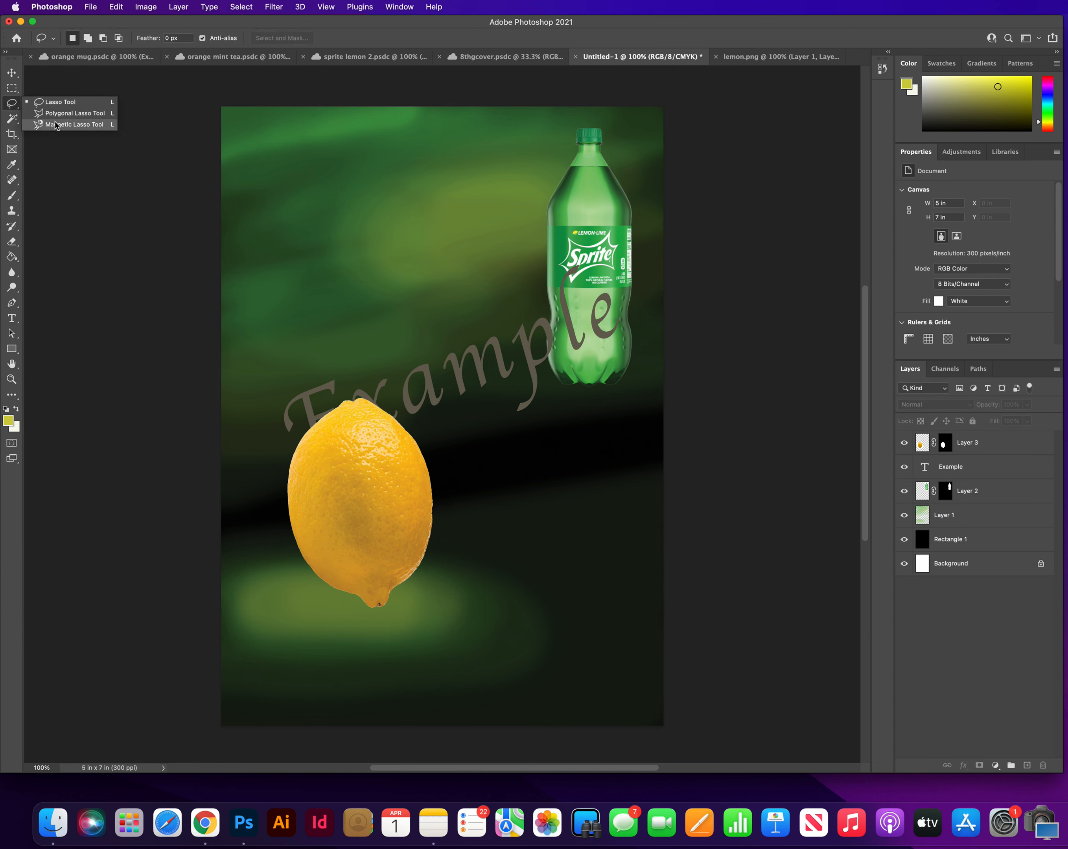
left_click(55, 103)
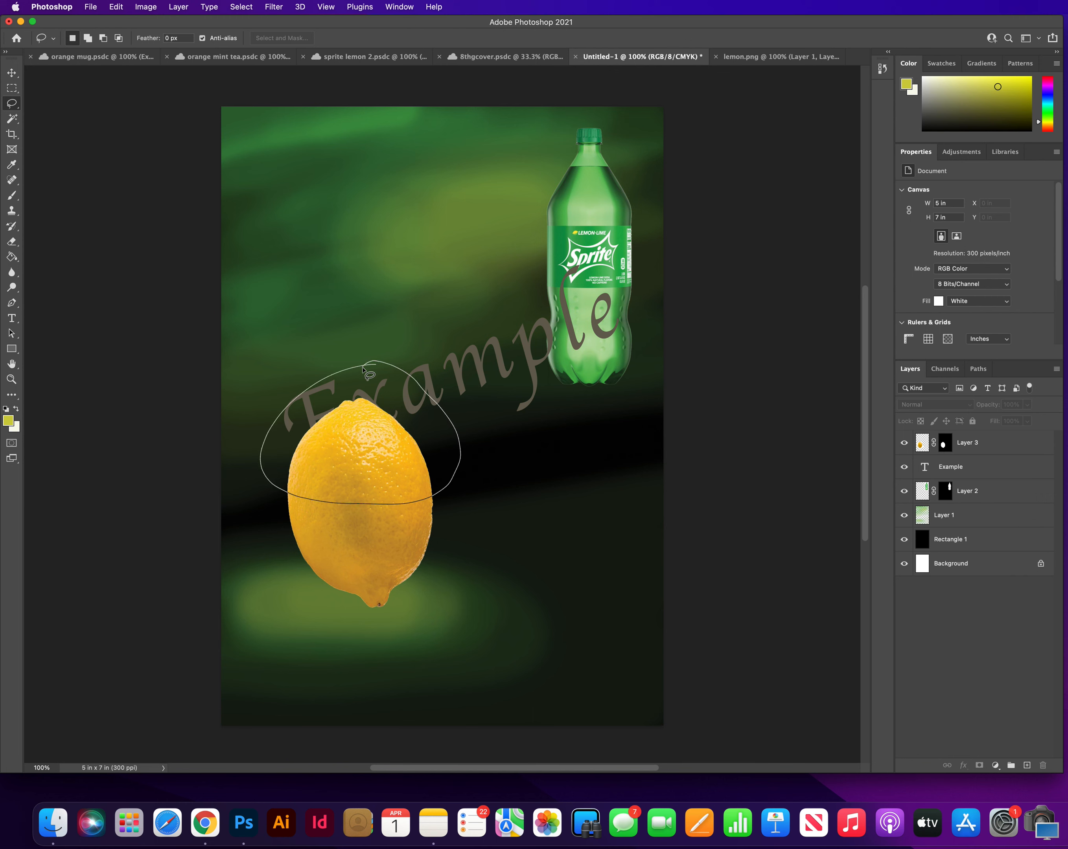
left_click_drag(363, 367, 366, 365)
left_click(1007, 442)
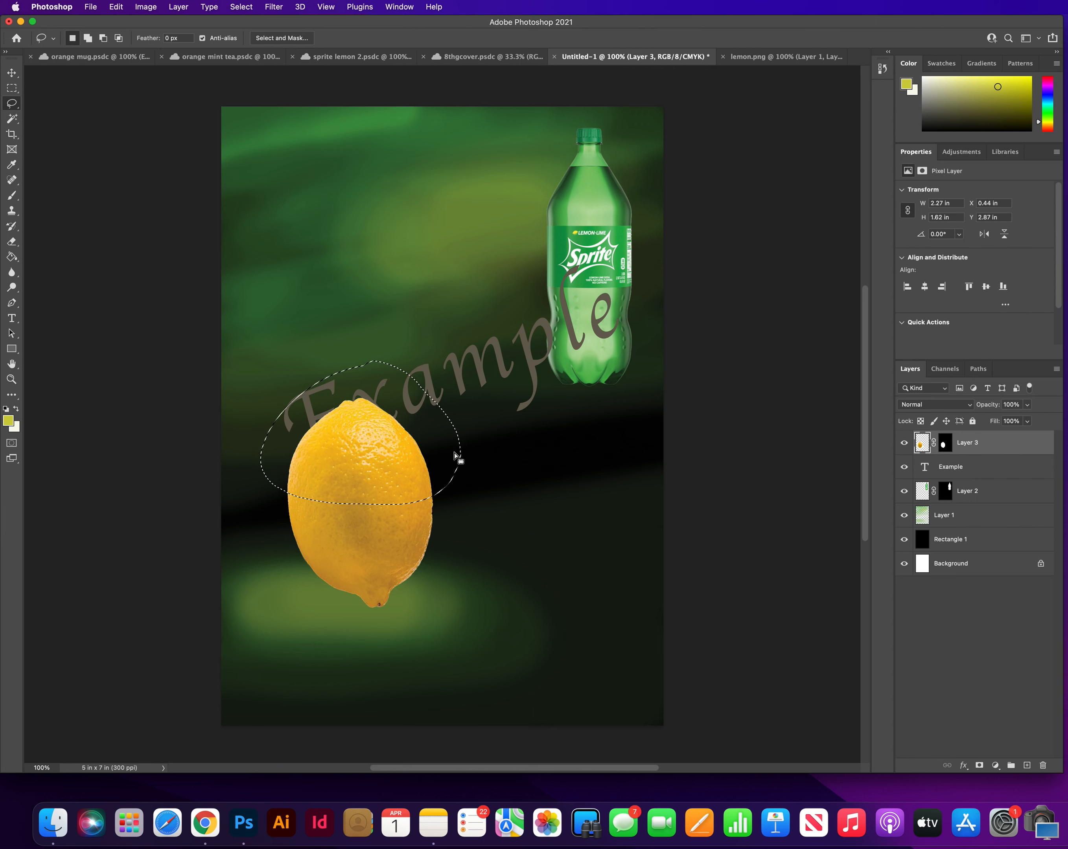
key("BackSpace")
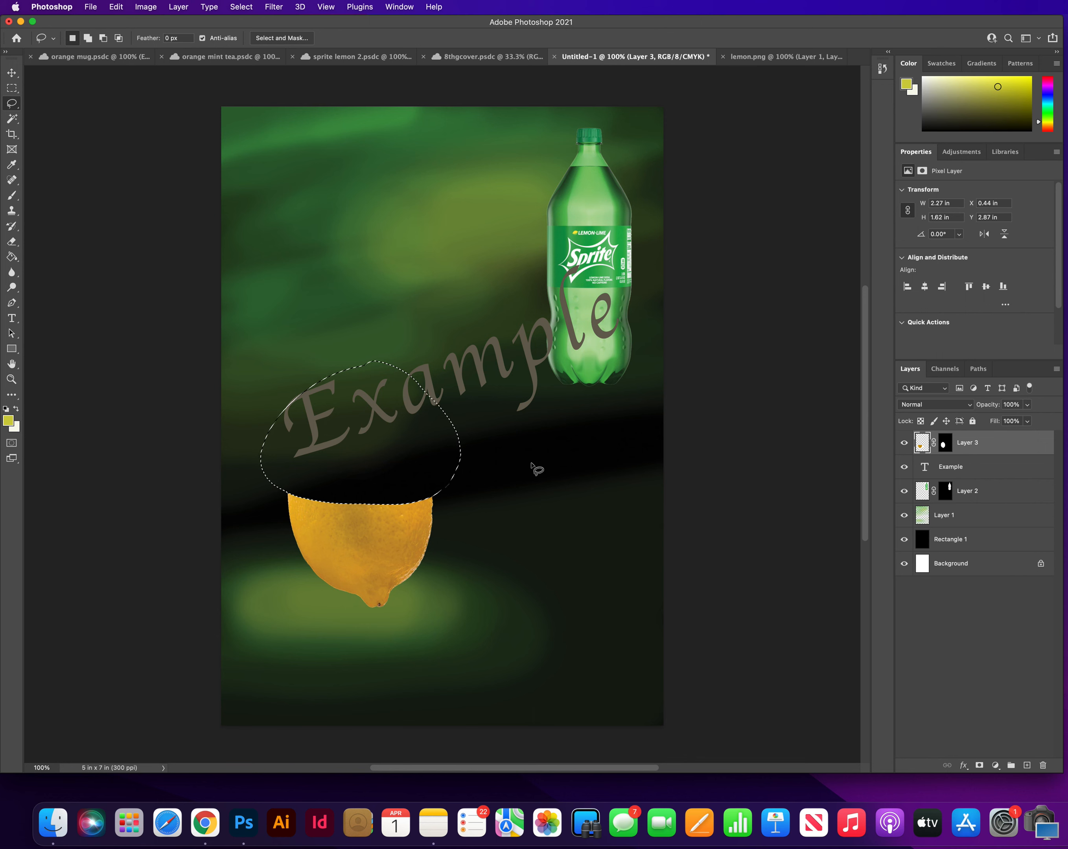
key("v")
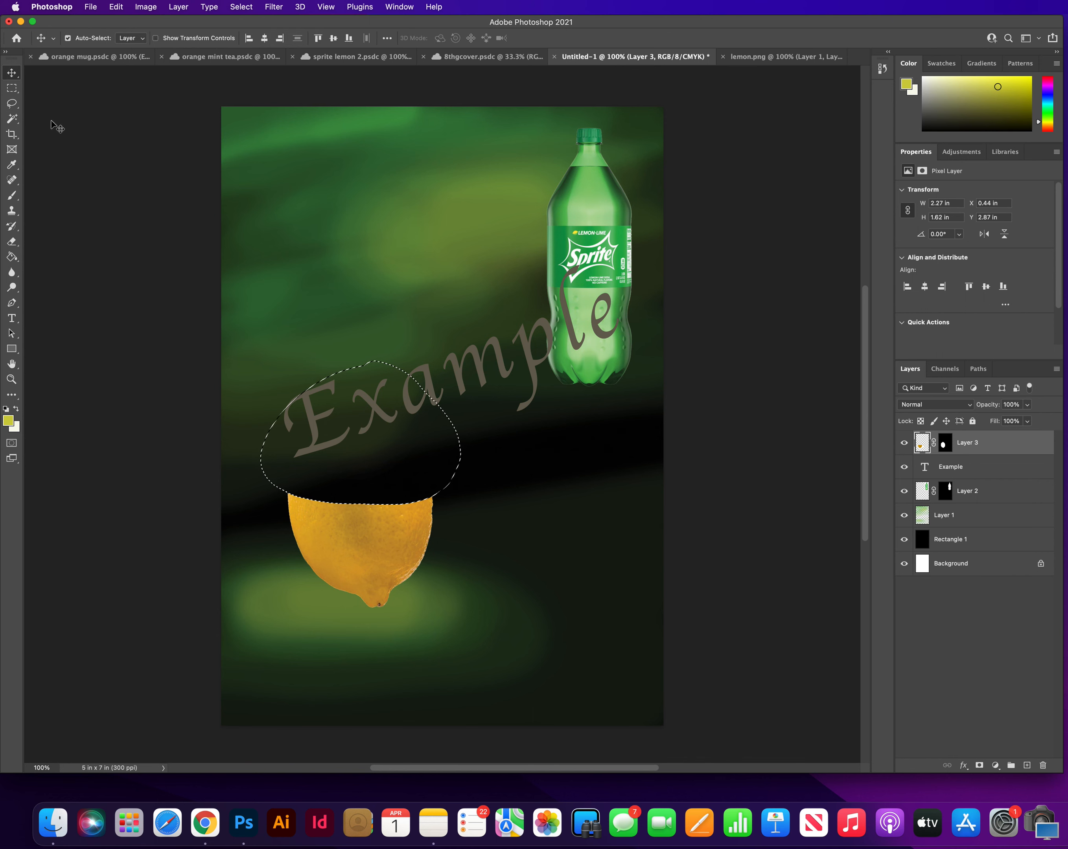
left_click(346, 419)
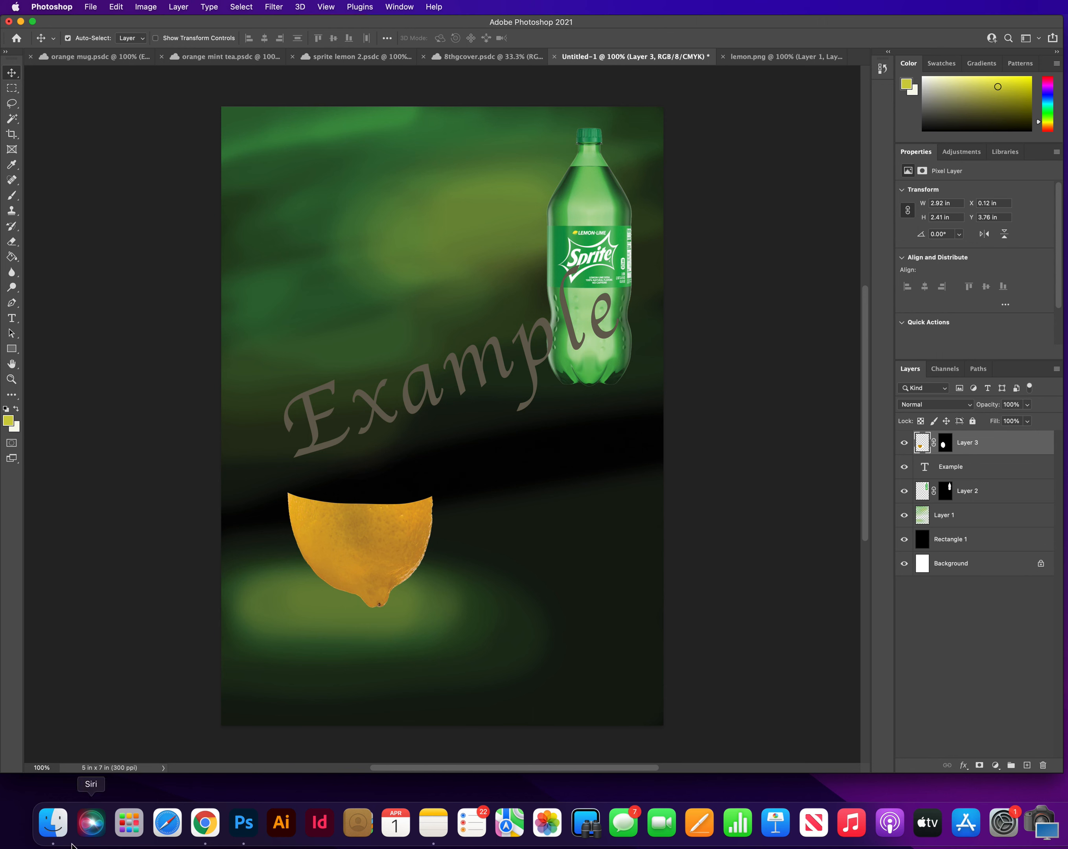
Open lemon slice.jpeg from the Downloads folder as a new Photoshop document and close lemon.png without saving
left_click(53, 822)
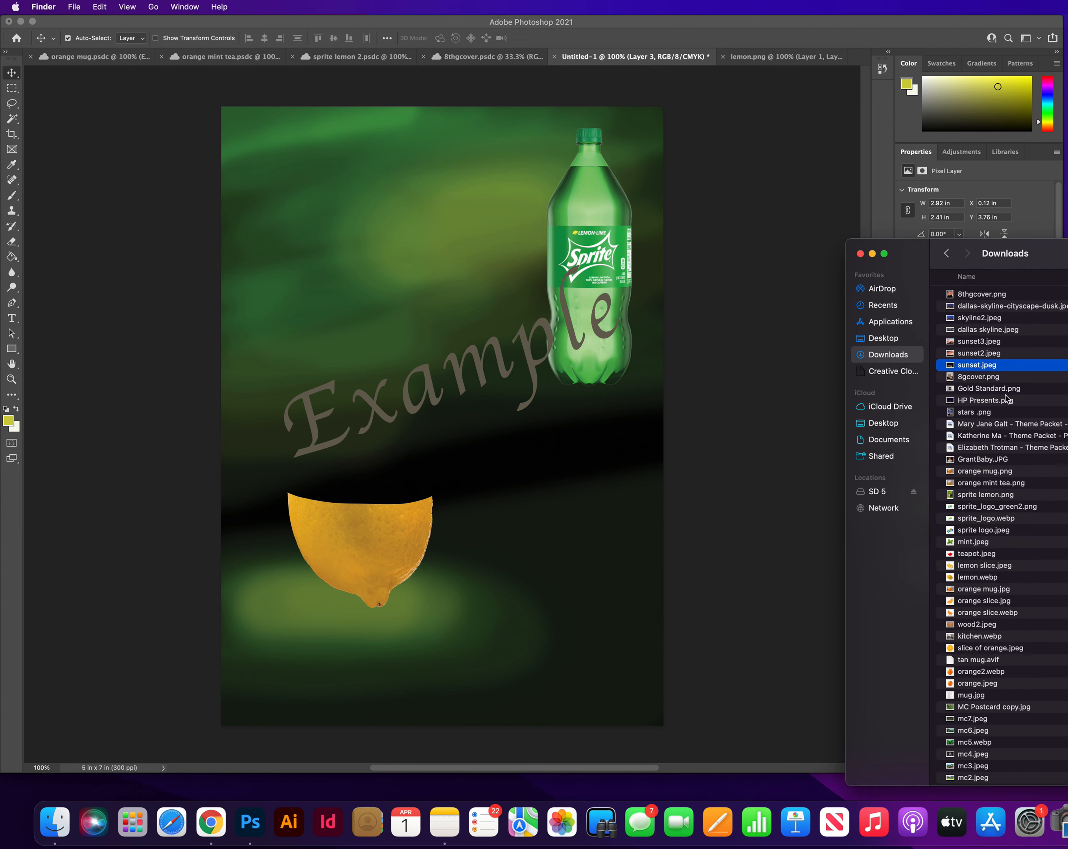
left_click(969, 567)
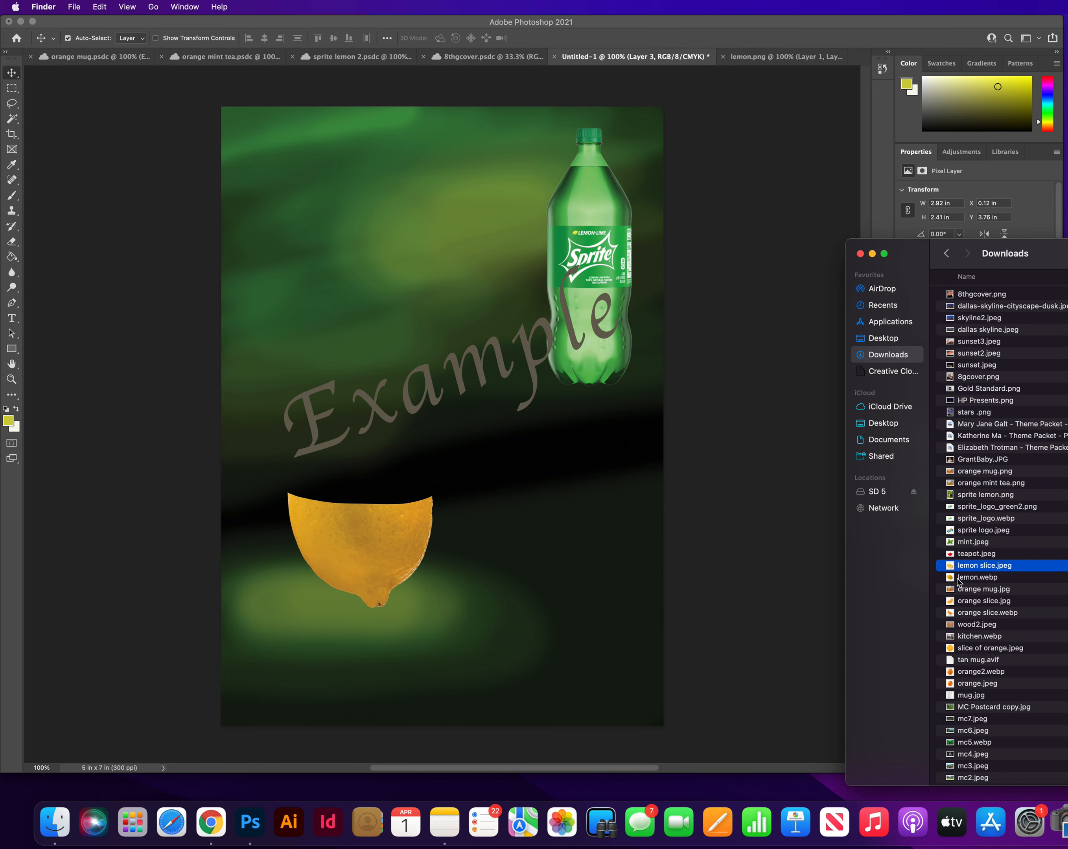
left_click_drag(950, 569, 840, 60)
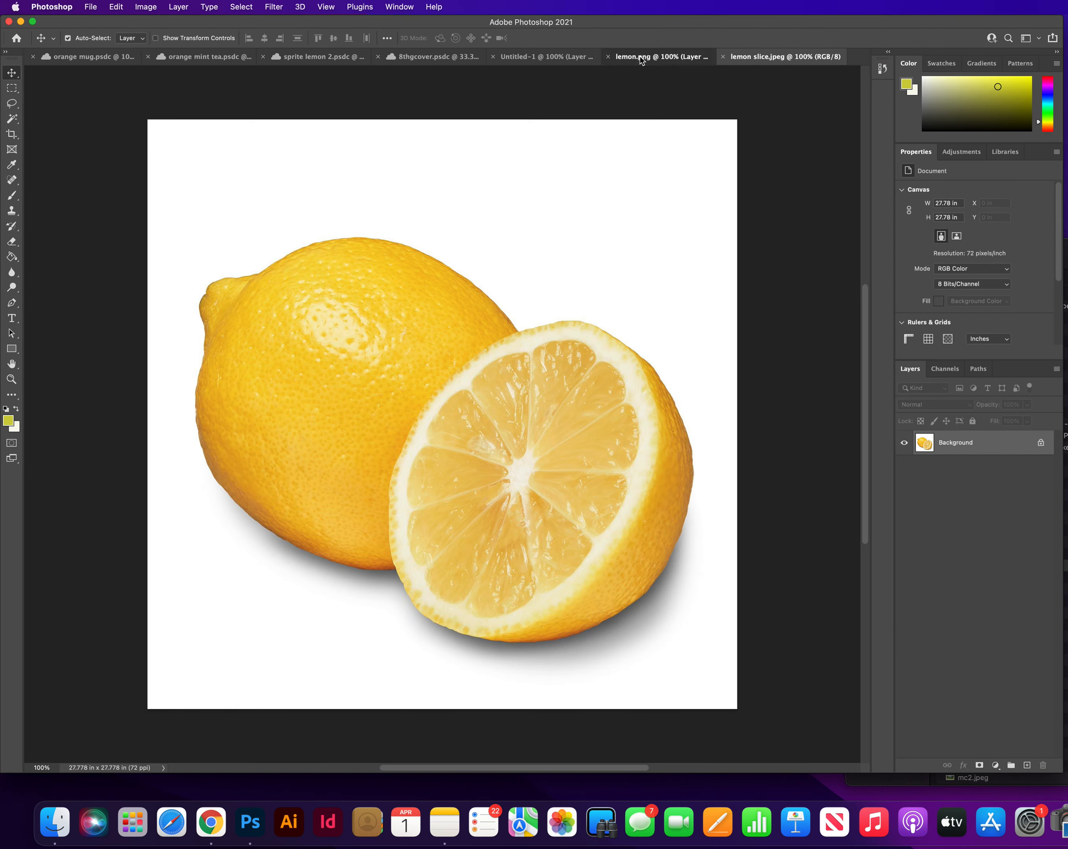
left_click(713, 58)
key("super+w")
left_click(777, 304)
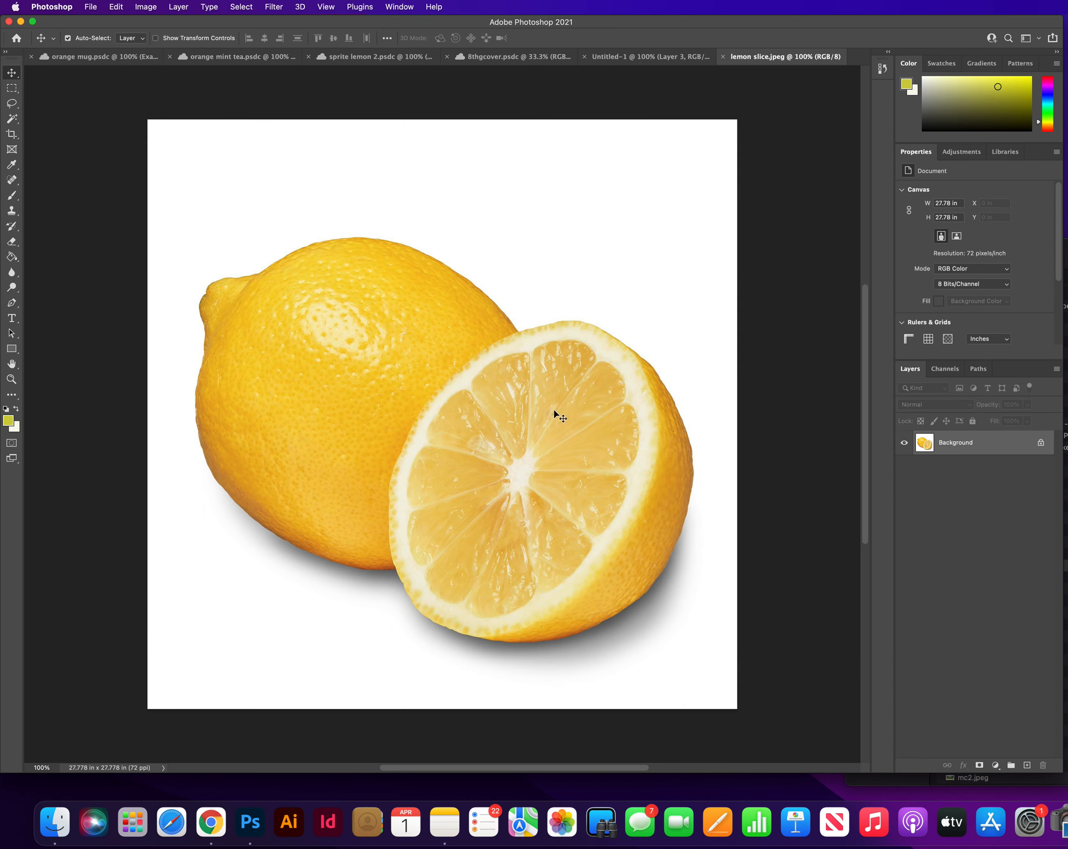
Select the cut face of the halved lemon with the Magnetic Lasso, tracing around its rind
left_click(12, 103)
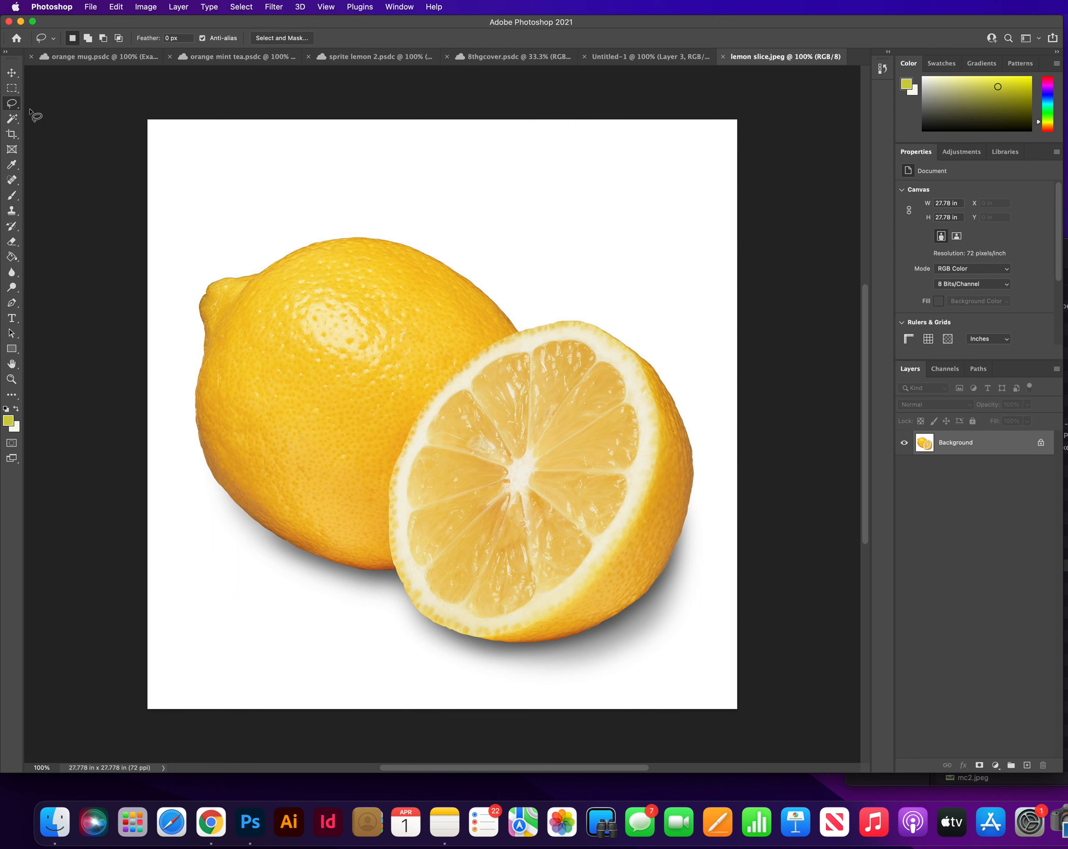
right_click(17, 106)
left_click(67, 125)
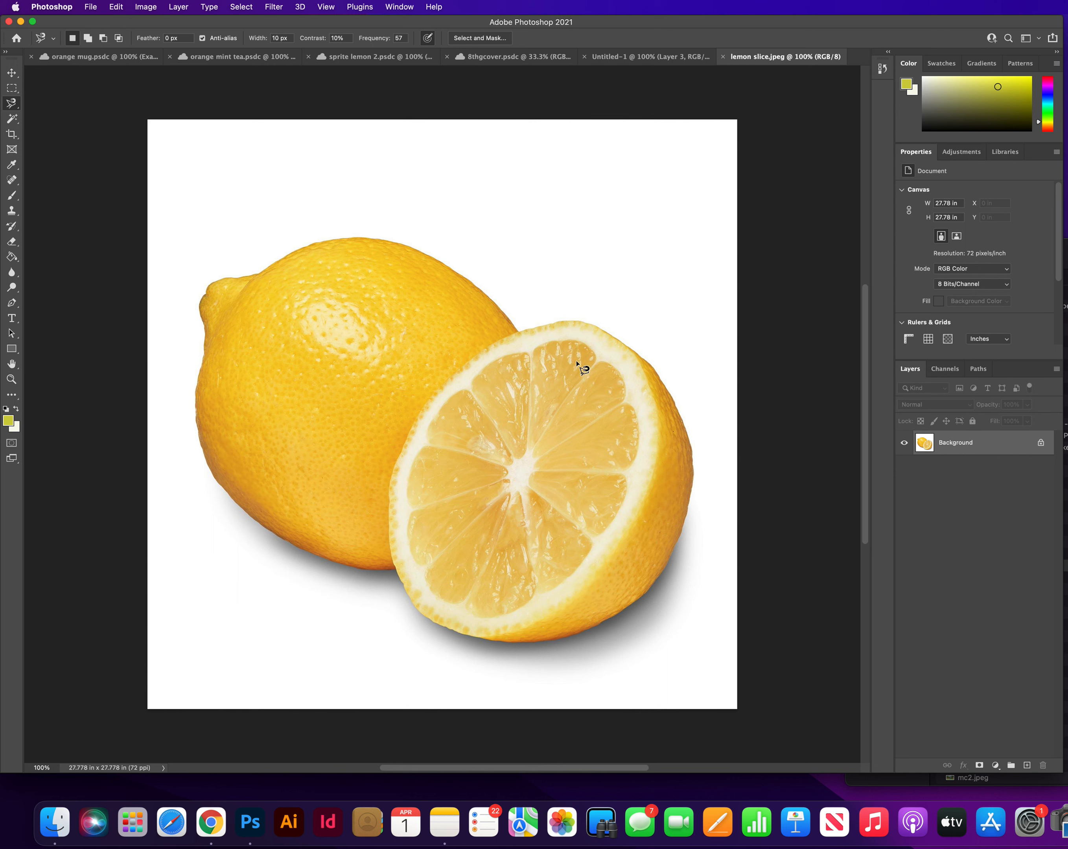
left_click(570, 320)
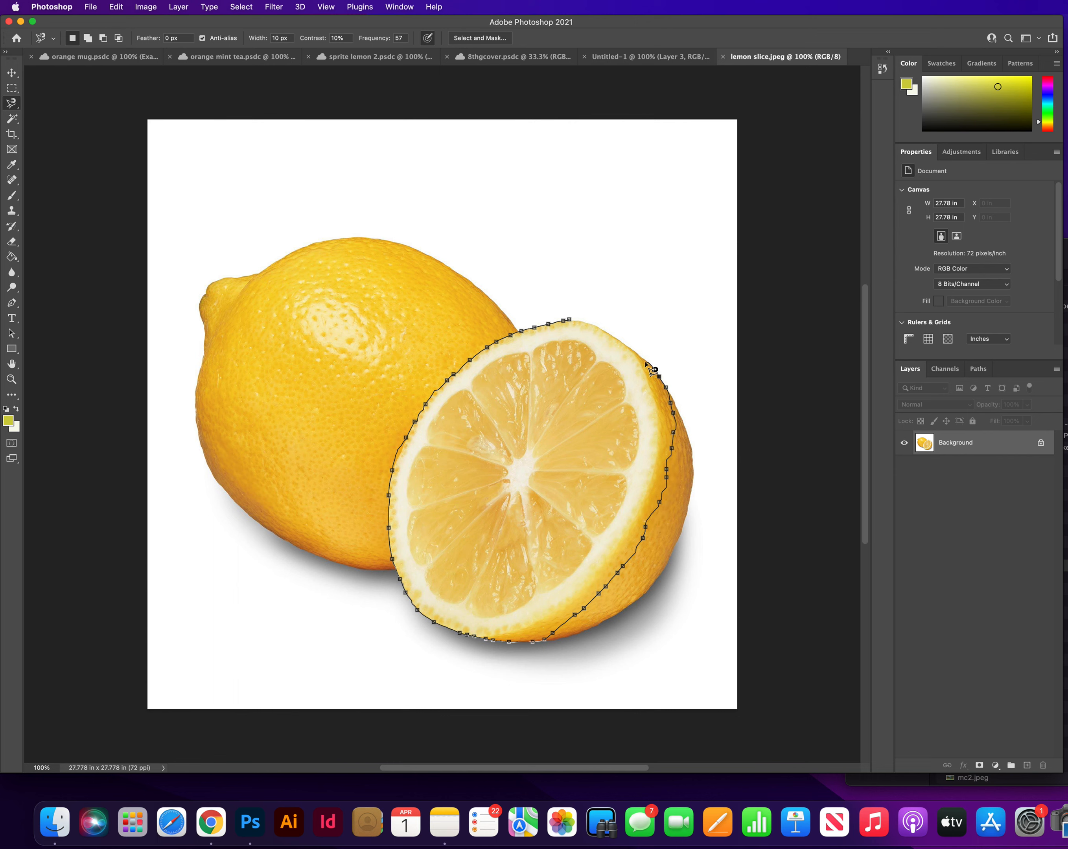
left_click(570, 320)
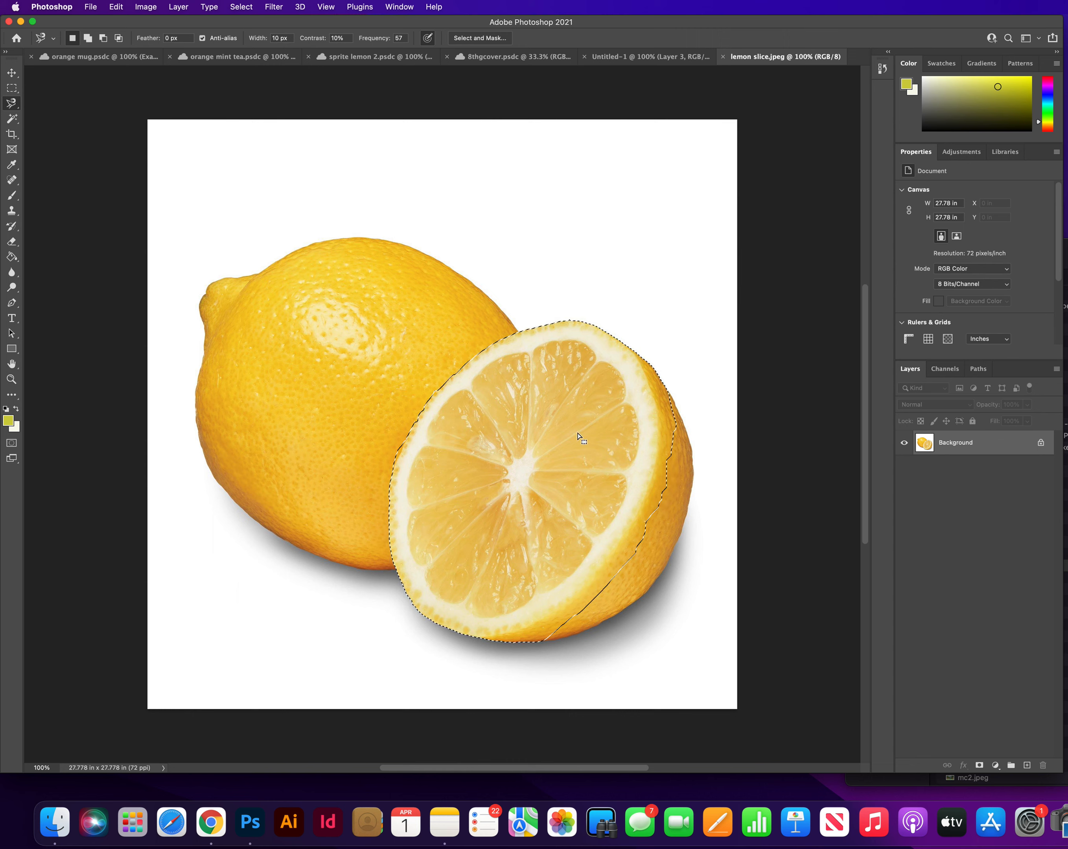
Move the selected lemon slice into the Untitled-1 poster, placing it above the half lemon
left_click(11, 72)
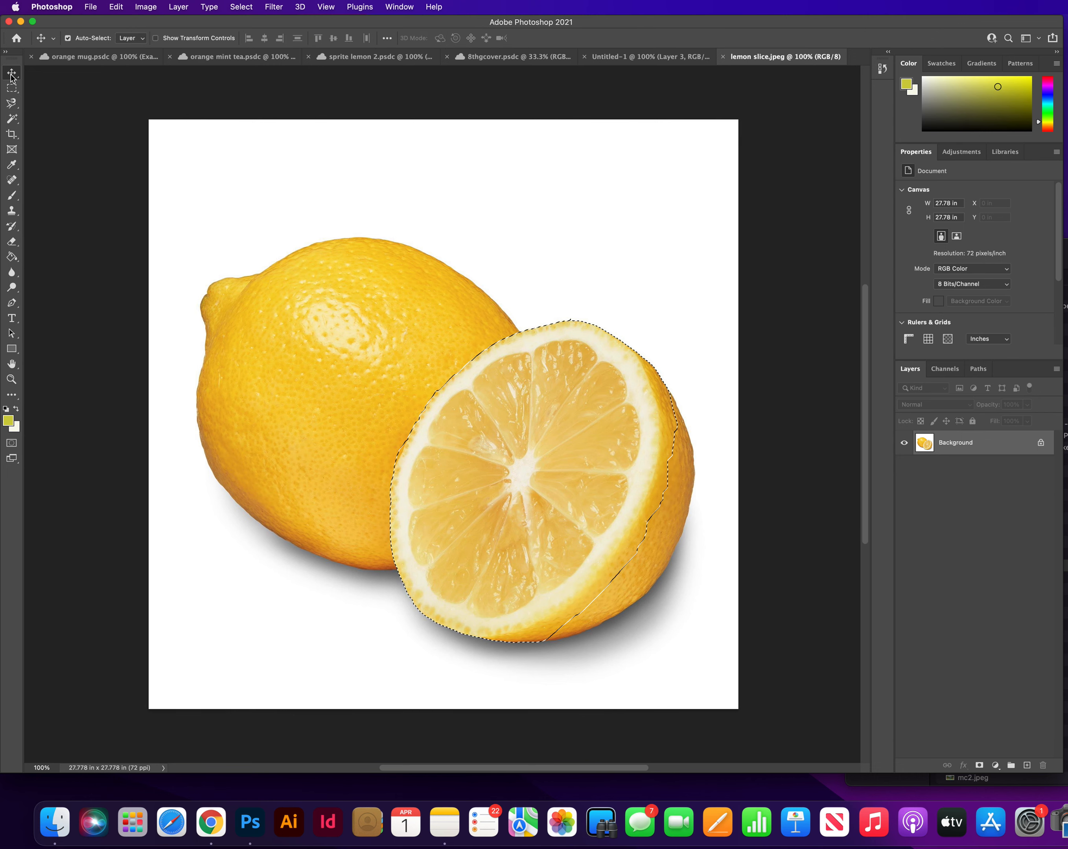
left_click_drag(562, 480, 557, 56)
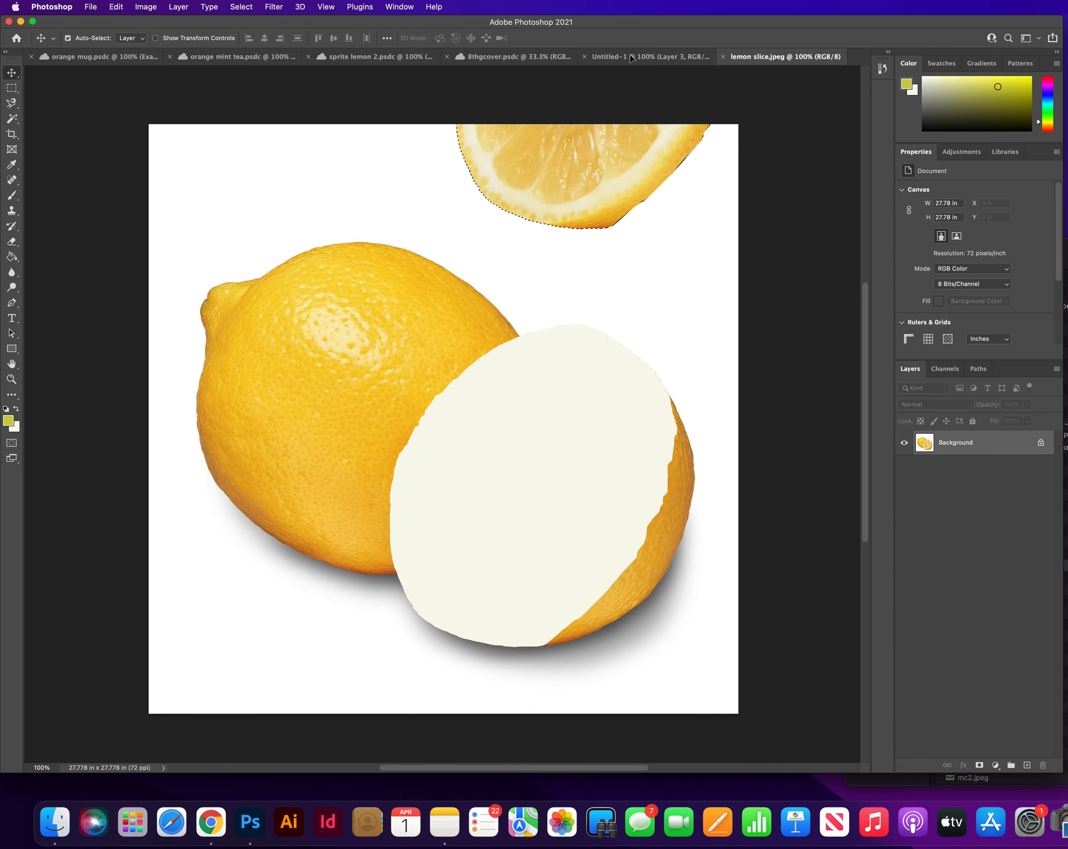
left_click_drag(630, 58, 632, 58)
mouse_move(475, 321)
left_mouse_down()
mouse_move(450, 298)
mouse_move(458, 345)
mouse_move(466, 327)
left_mouse_up()
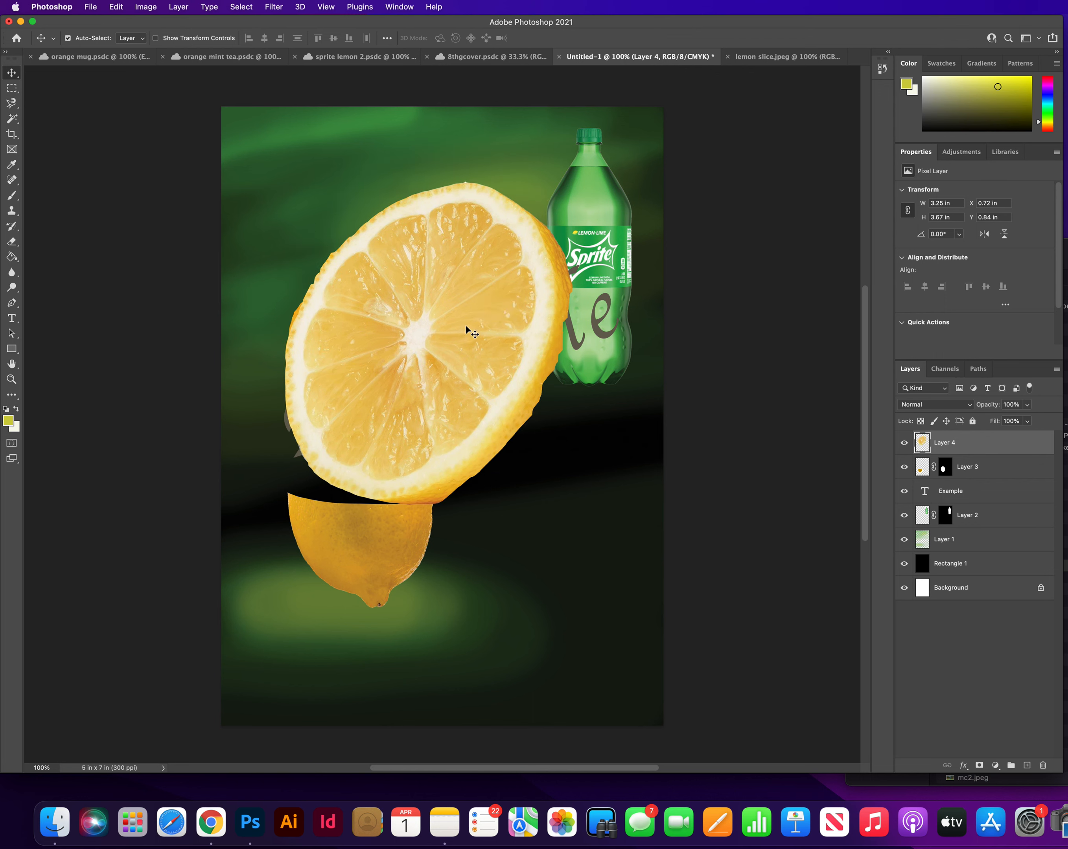
Scale the lemon slice to about 45%, rotate it to about 53° and place it over the half lemon's cut edge
key("ctrl+t")
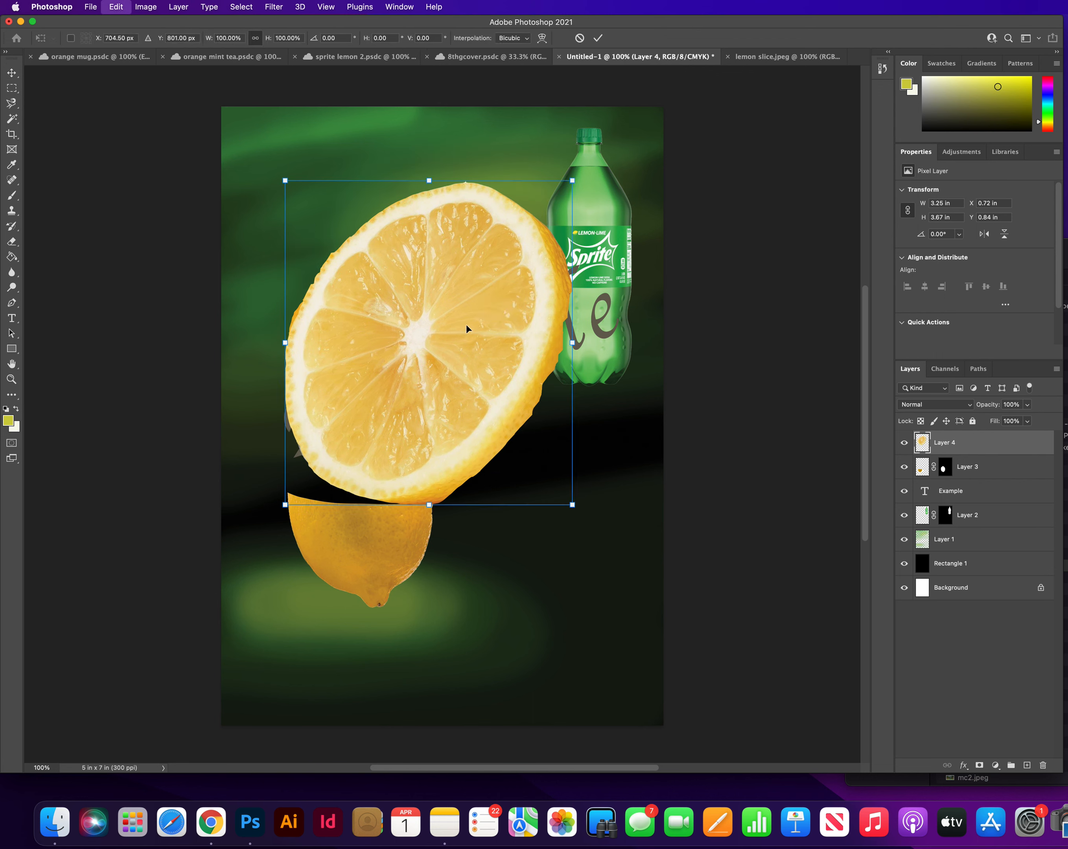
left_click_drag(573, 181, 430, 349)
left_click_drag(443, 402, 441, 486)
left_click_drag(380, 449, 387, 470)
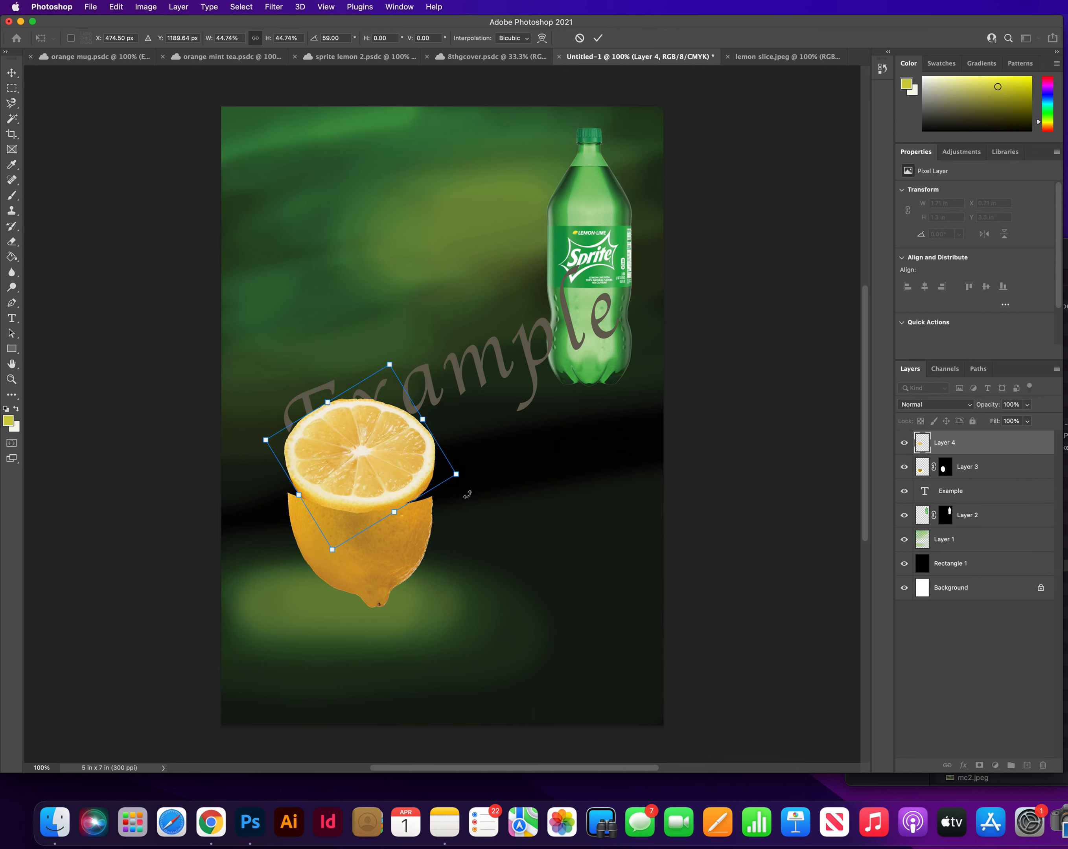
left_click_drag(472, 478, 476, 470)
left_click_drag(385, 469, 386, 491)
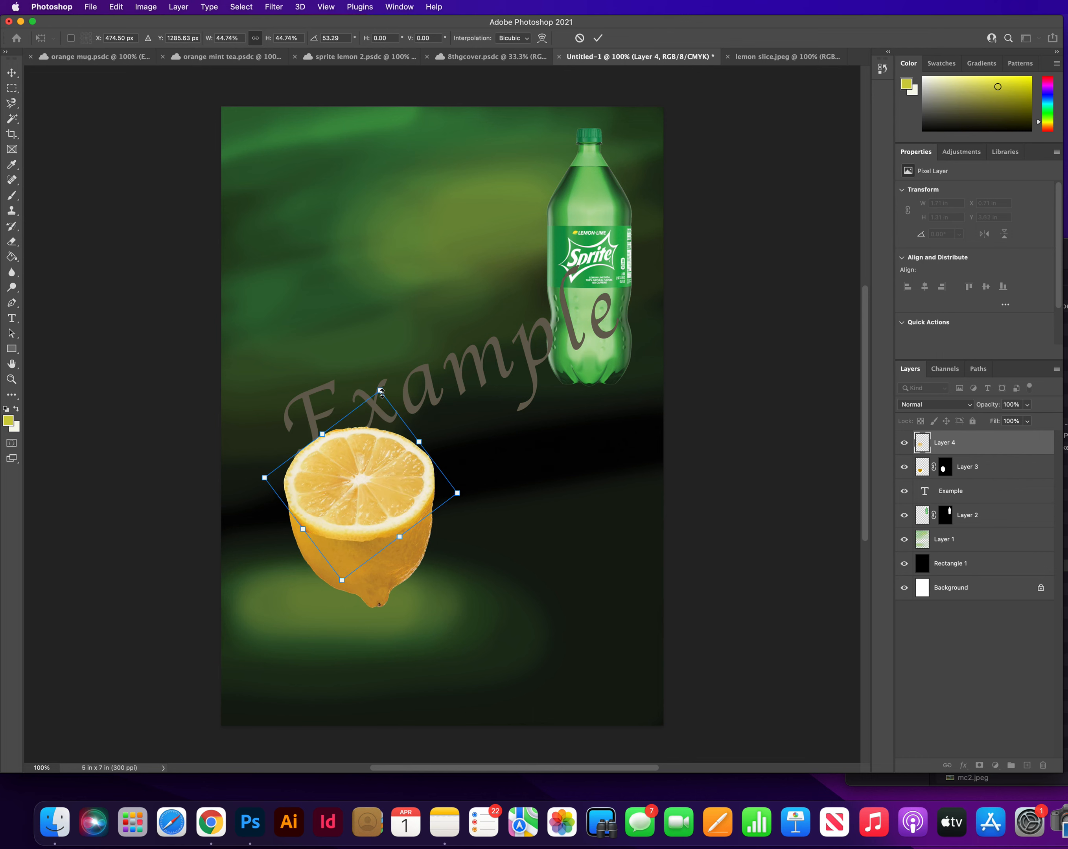
Rotate the slice to about 75°, squeeze it to about 33% wide and 44% high, and align it with the half lemon
left_click_drag(381, 391, 374, 416)
left_click_drag(407, 460, 451, 447)
mouse_move(405, 537)
left_mouse_down()
mouse_move(411, 499)
mouse_move(412, 512)
left_mouse_up()
left_click_drag(478, 488, 466, 514)
left_click_drag(438, 462, 414, 501)
key("Right")
key("Right")
key("Right")
key("Right")
key("Right")
key("Right")
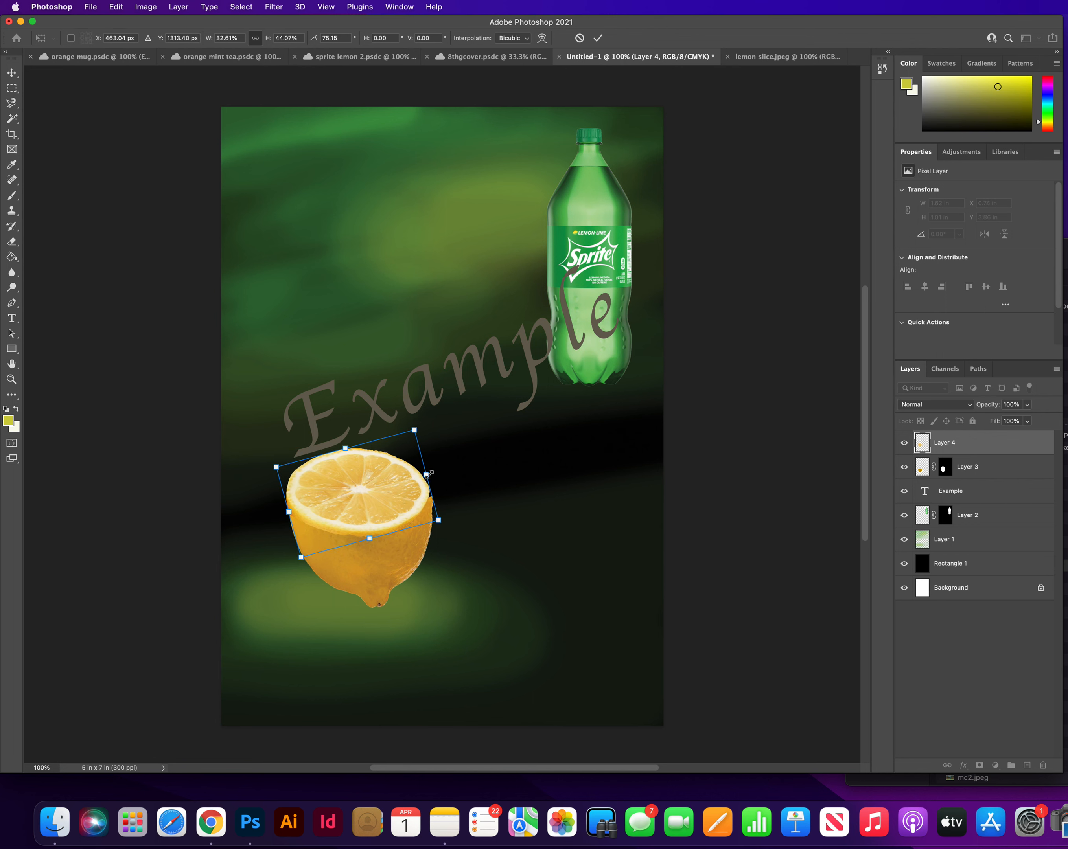
Stretch the slice's height to about 45%, nudge it onto the half lemon's rim and apply the transform
mouse_move(426, 474)
left_mouse_down()
mouse_move(422, 507)
mouse_move(417, 500)
left_mouse_up()
key("Up")
key("Up")
key("Up")
key("Up")
key("Up")
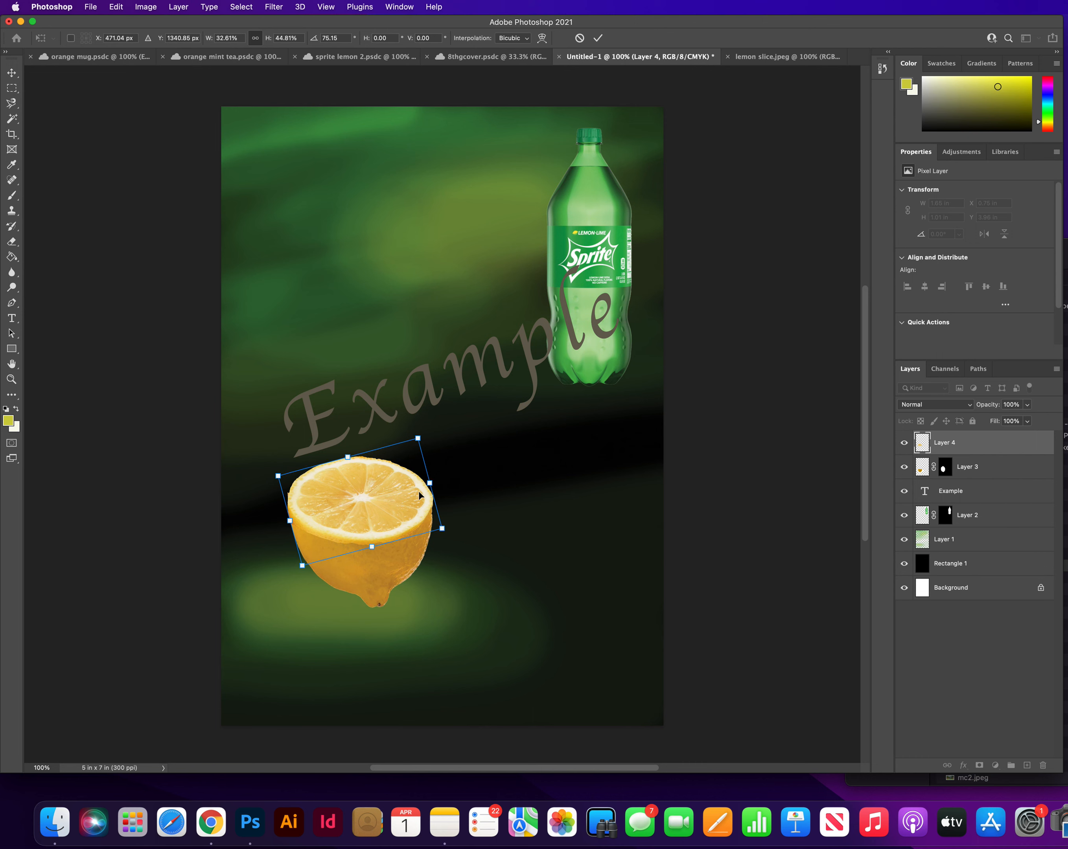
key("Left")
key("Left")
key("Left")
key("Left")
key("Up")
key("Up")
key("Up")
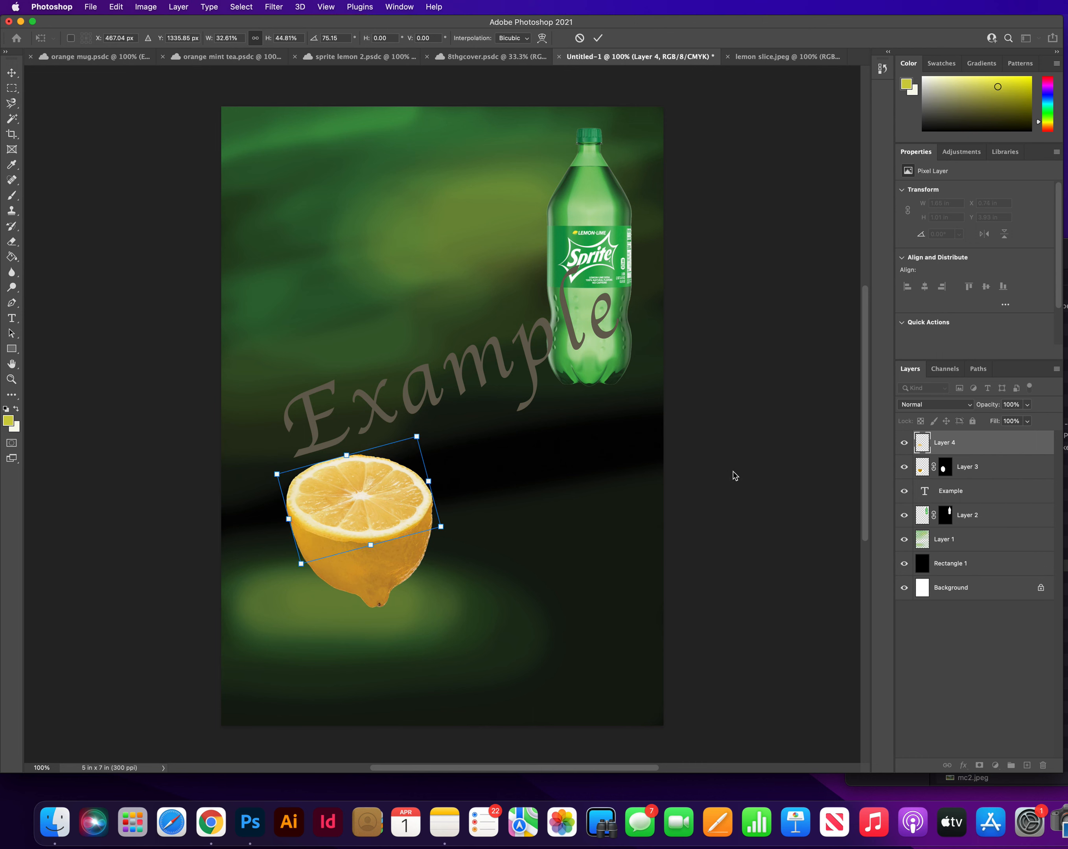
key("Return")
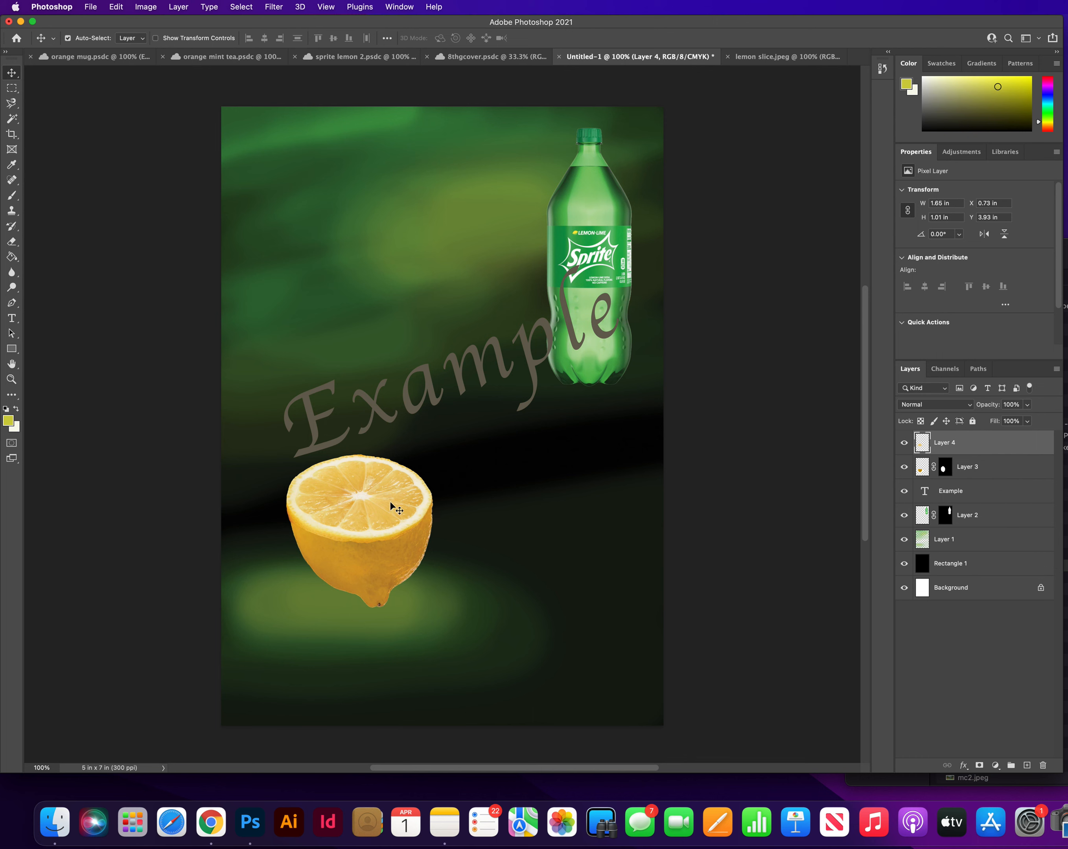
Paste three copies of the lemon slice and spread them above and beside the half lemon
key("super+v")
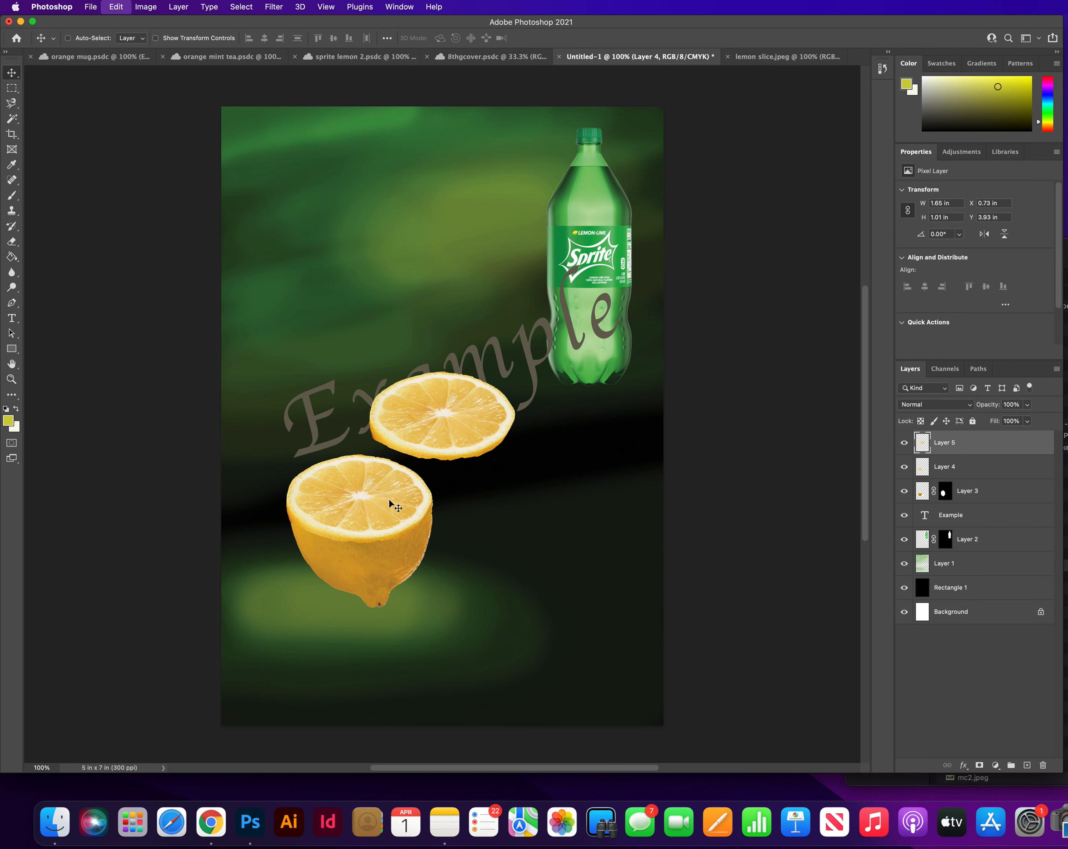
left_click_drag(458, 424, 448, 455)
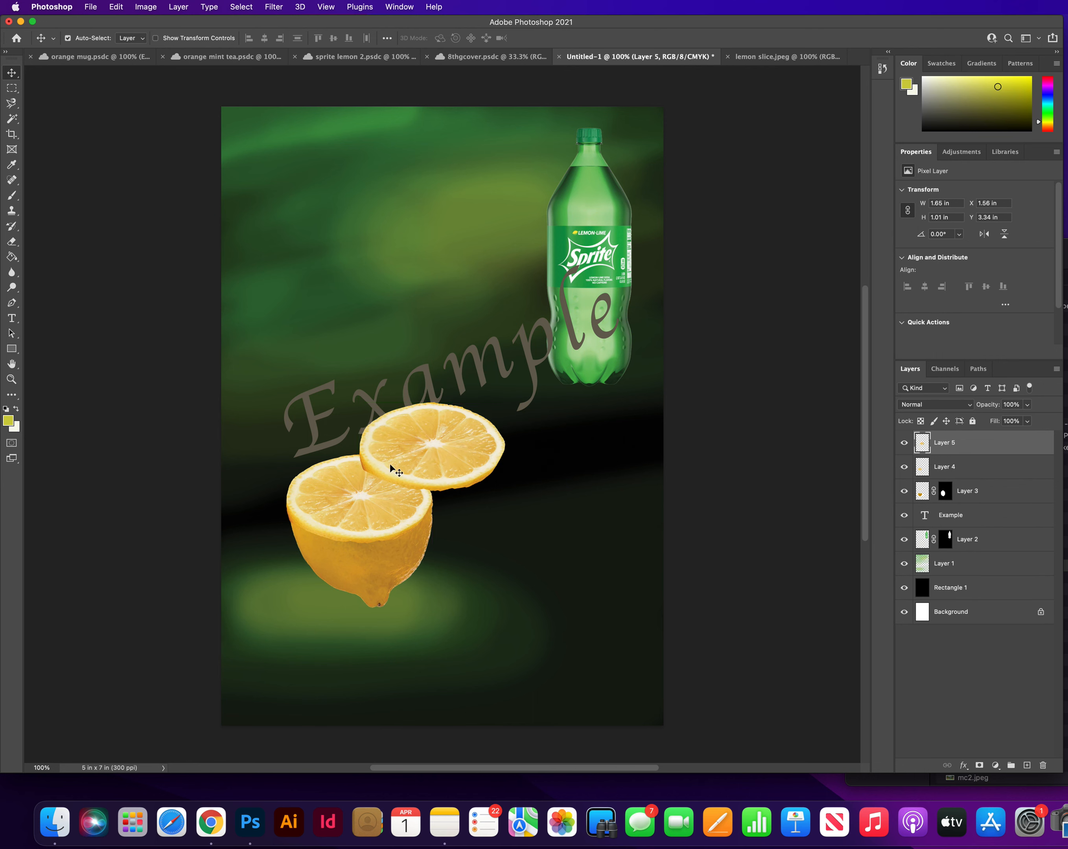
key("super+t")
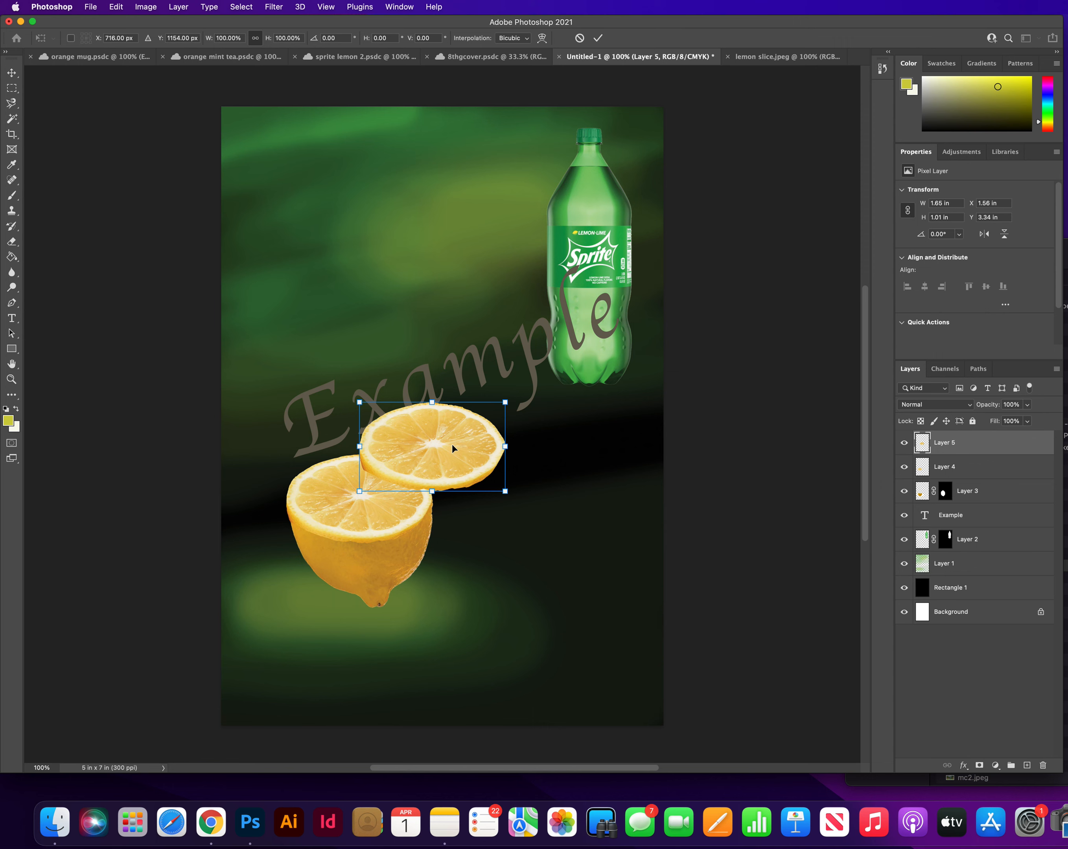
key("Return")
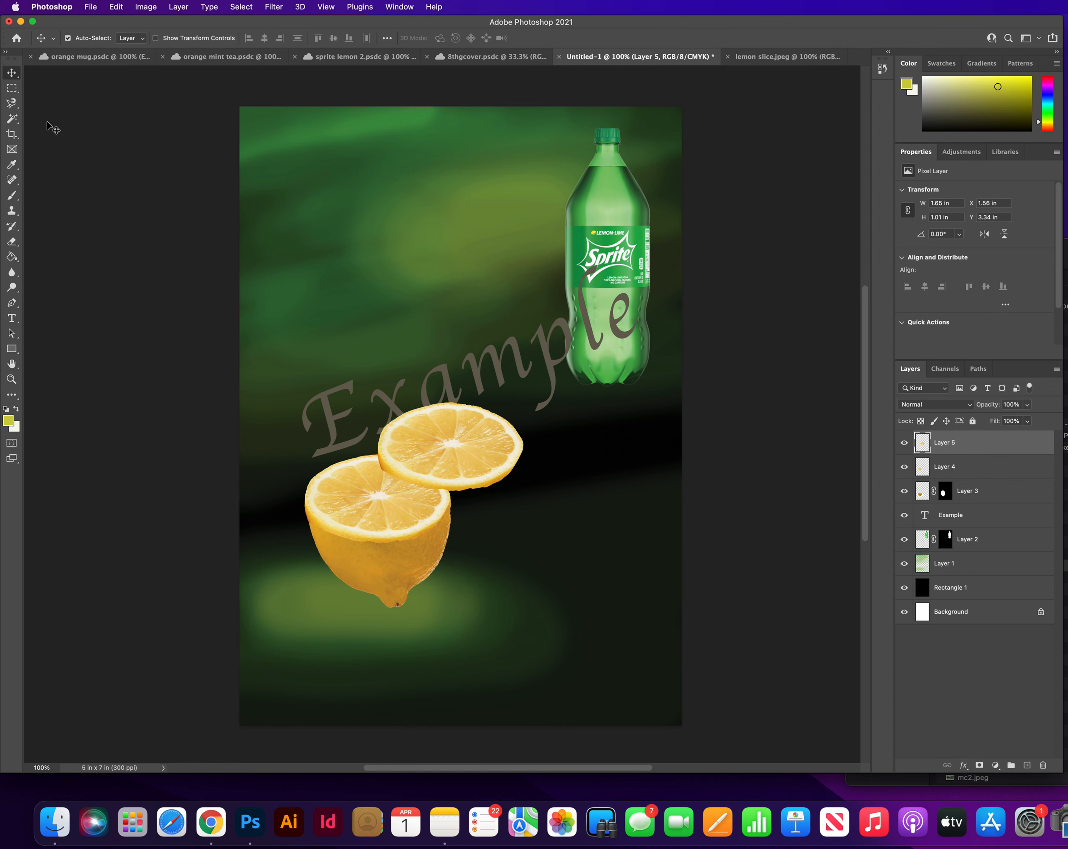
key("super+c")
key("super+v")
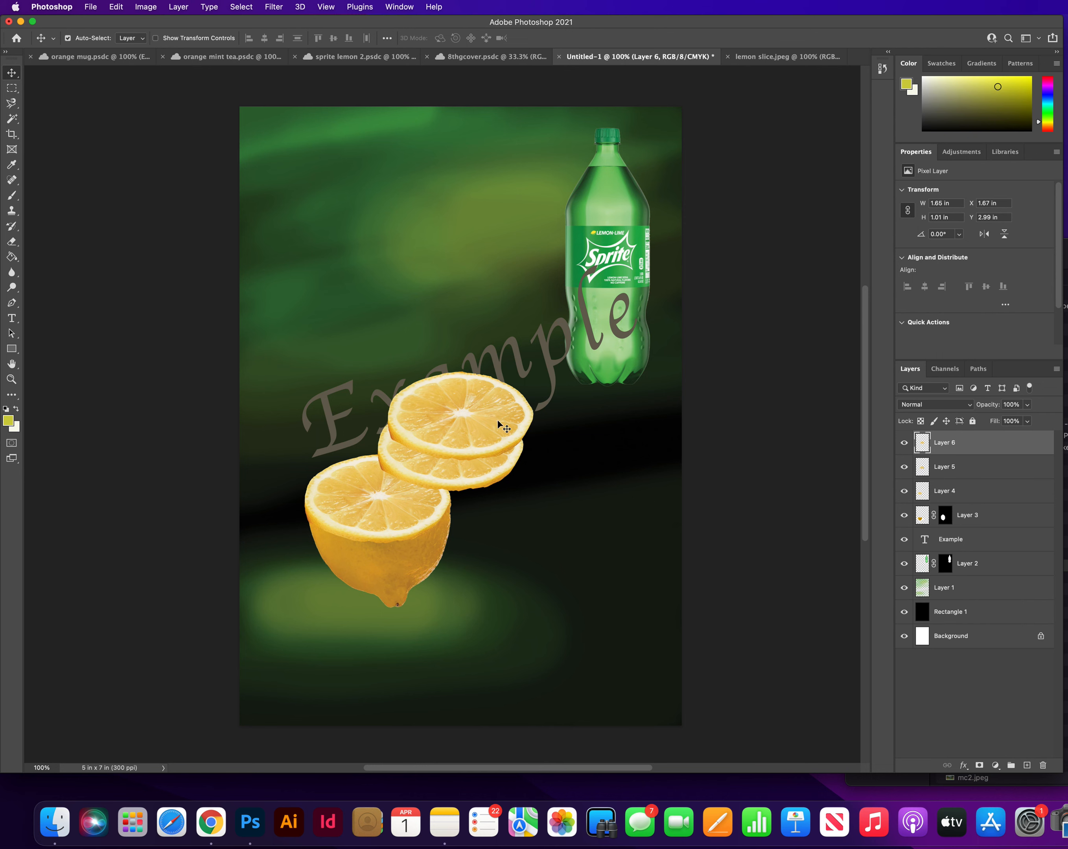
key("super+v")
left_click_drag(474, 423, 540, 439)
Place the first slice copy just above the half lemon's cut face, rotated to about 11.5°, and apply the transform
left_click(410, 470)
left_click_drag(410, 470, 344, 505)
key("super+t")
left_click_drag(301, 429, 319, 421)
left_click_drag(378, 488, 381, 477)
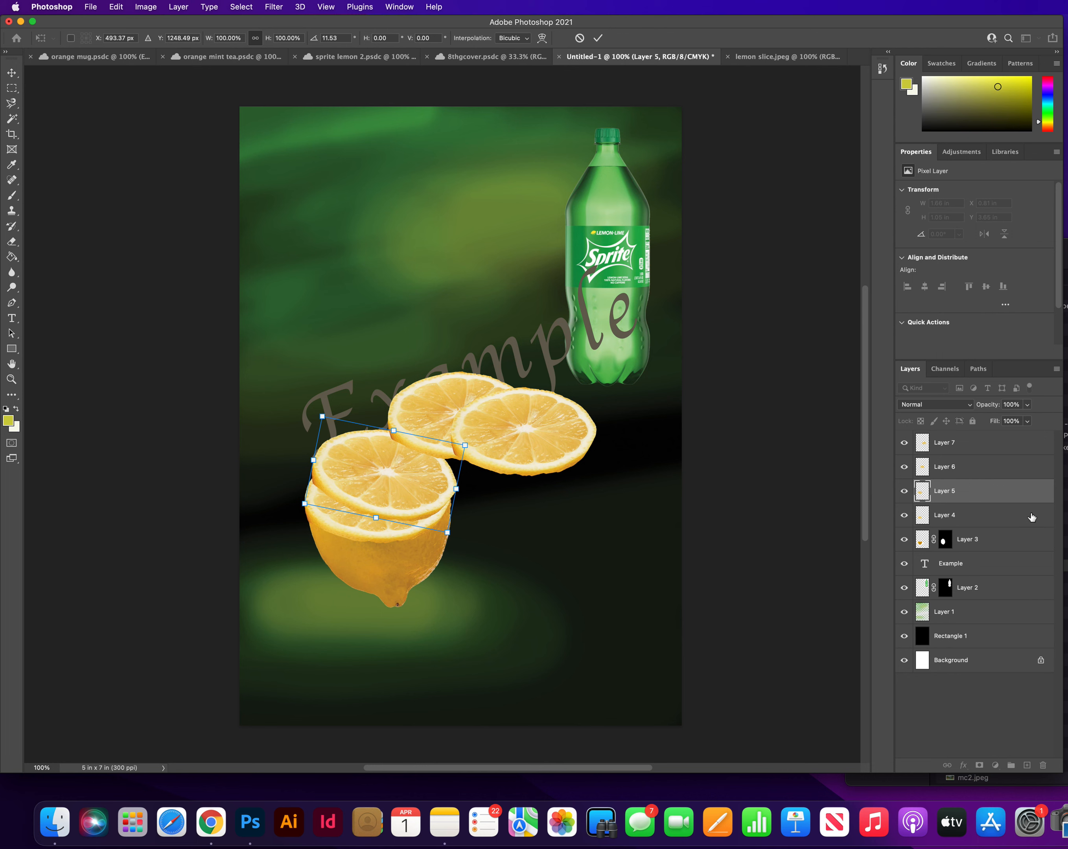
key("Return")
Stack the second slice copy (Layer 6) on the first one and rotate it to about 27°
left_click(987, 468)
left_click_drag(416, 399, 355, 337)
key("ctrl+t")
left_click_drag(367, 419, 358, 447)
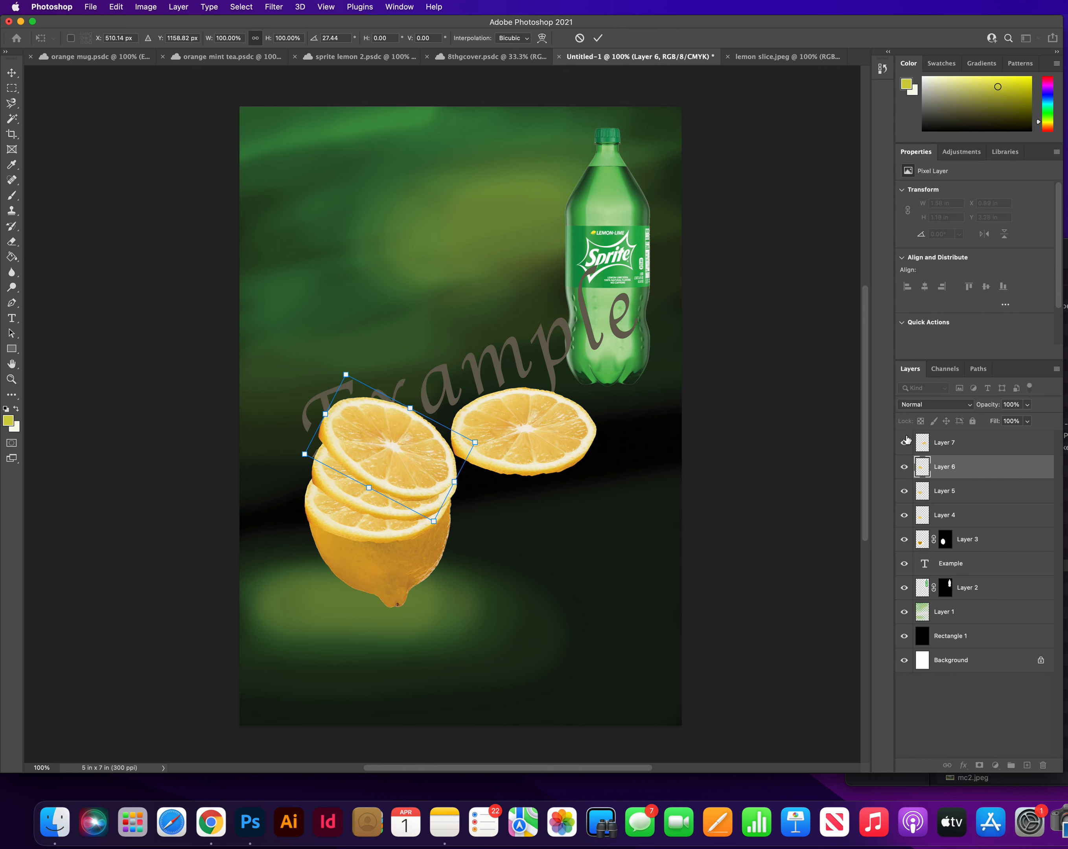
Stack the third slice copy (Layer 7) on top of the pile, rotate it to about 41° and apply the transform
left_click(934, 443)
key("ctrl+t")
left_click_drag(491, 425, 382, 428)
left_click_drag(322, 382, 374, 355)
left_click_drag(380, 424, 399, 423)
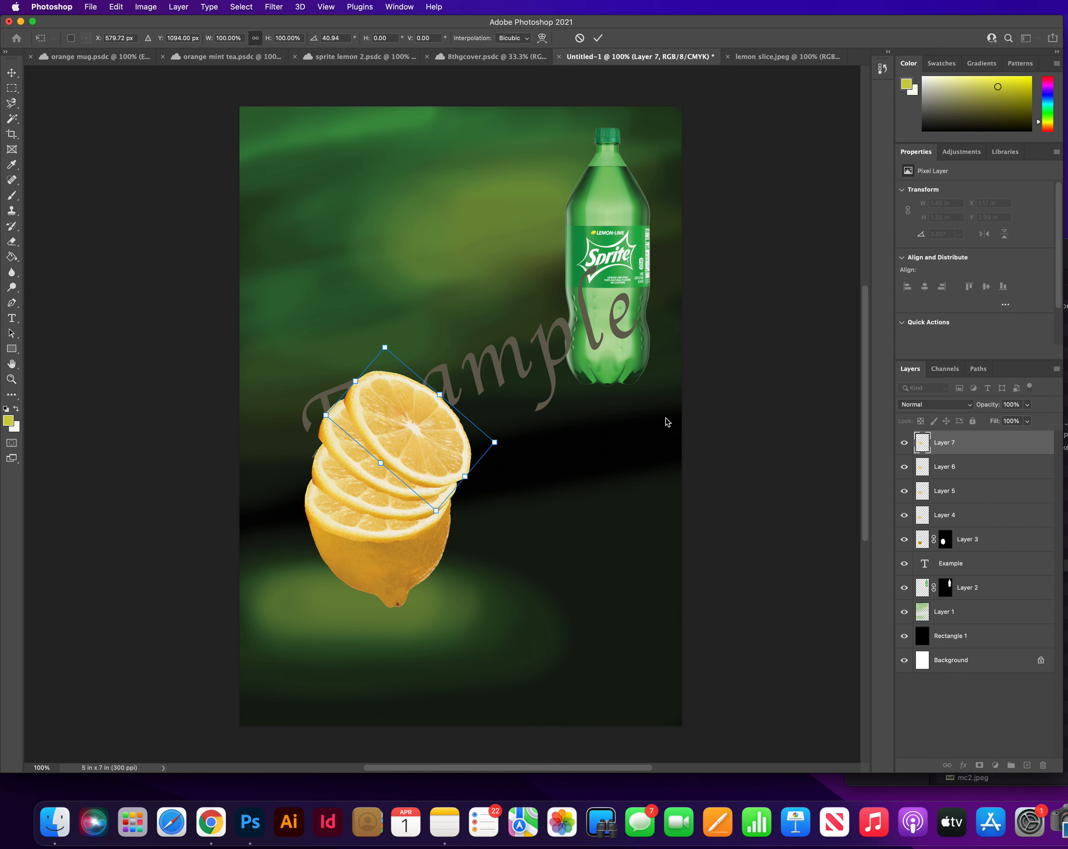
left_click(15, 73)
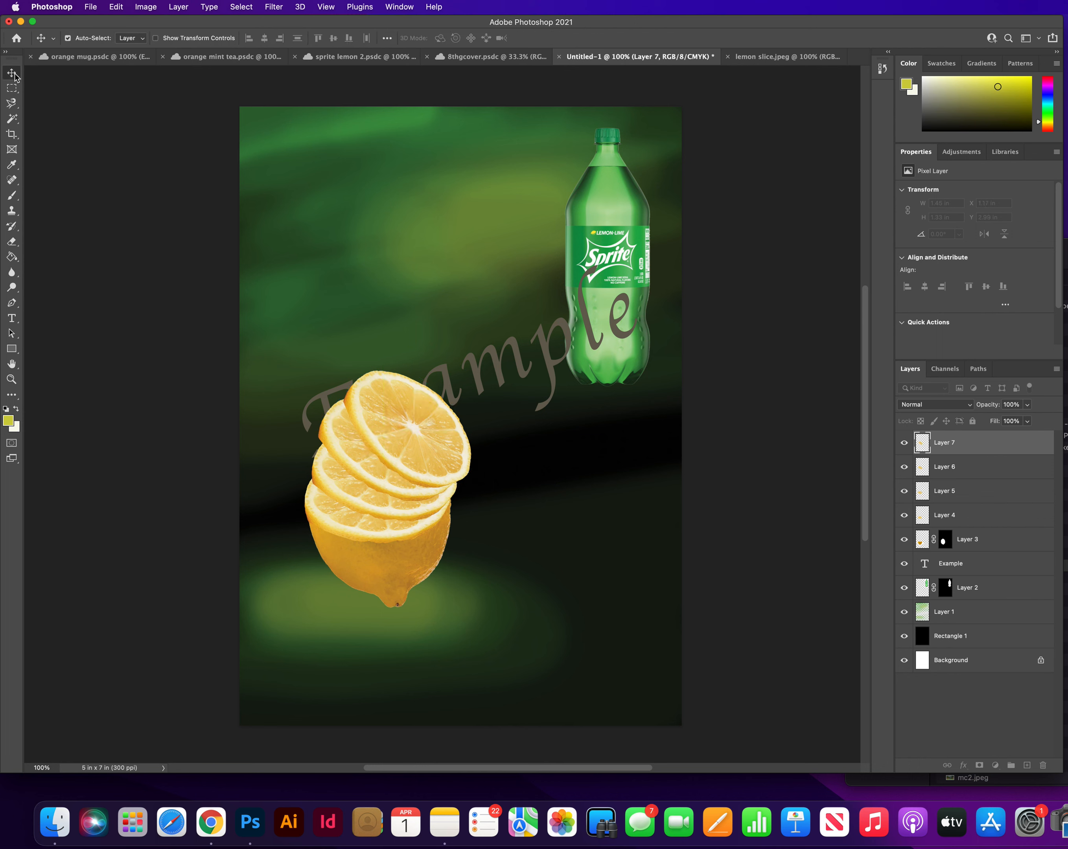
left_click(107, 160)
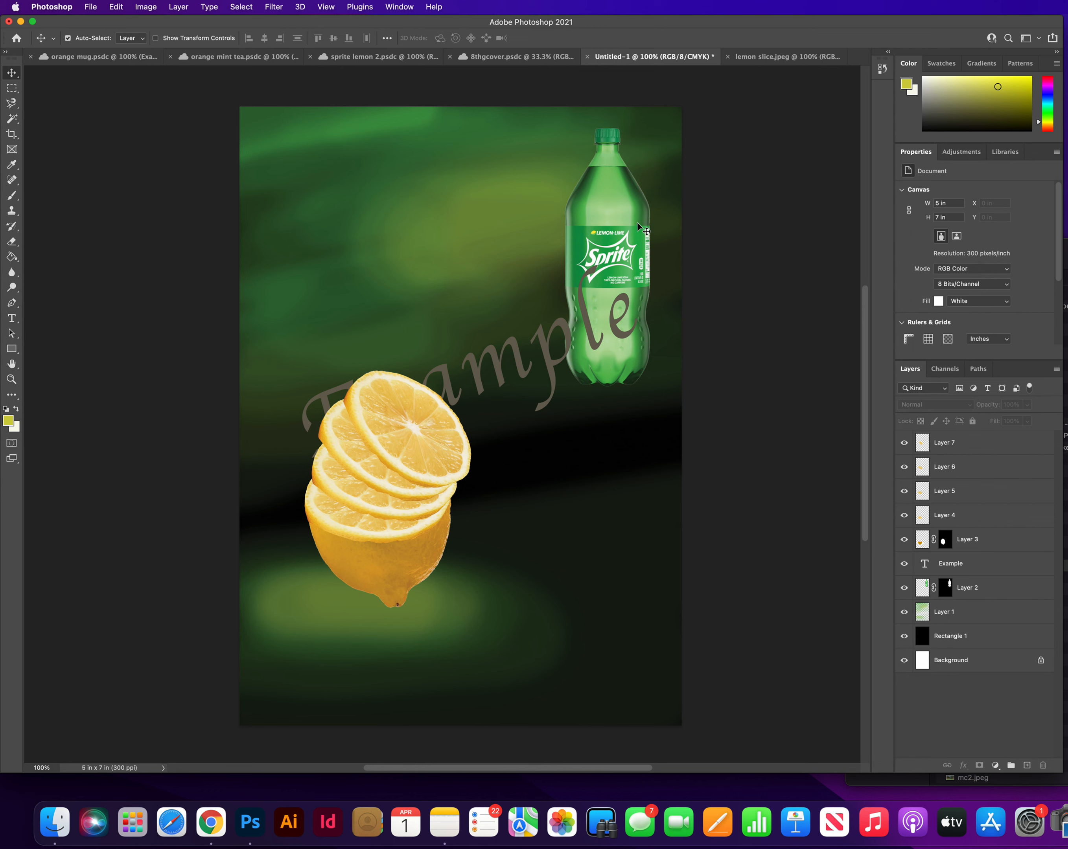
Enlarge the Sprite bottle to about 2.02 x 4.74 in over the lemon stack and bring its layer to the top
left_click_drag(634, 213, 609, 304)
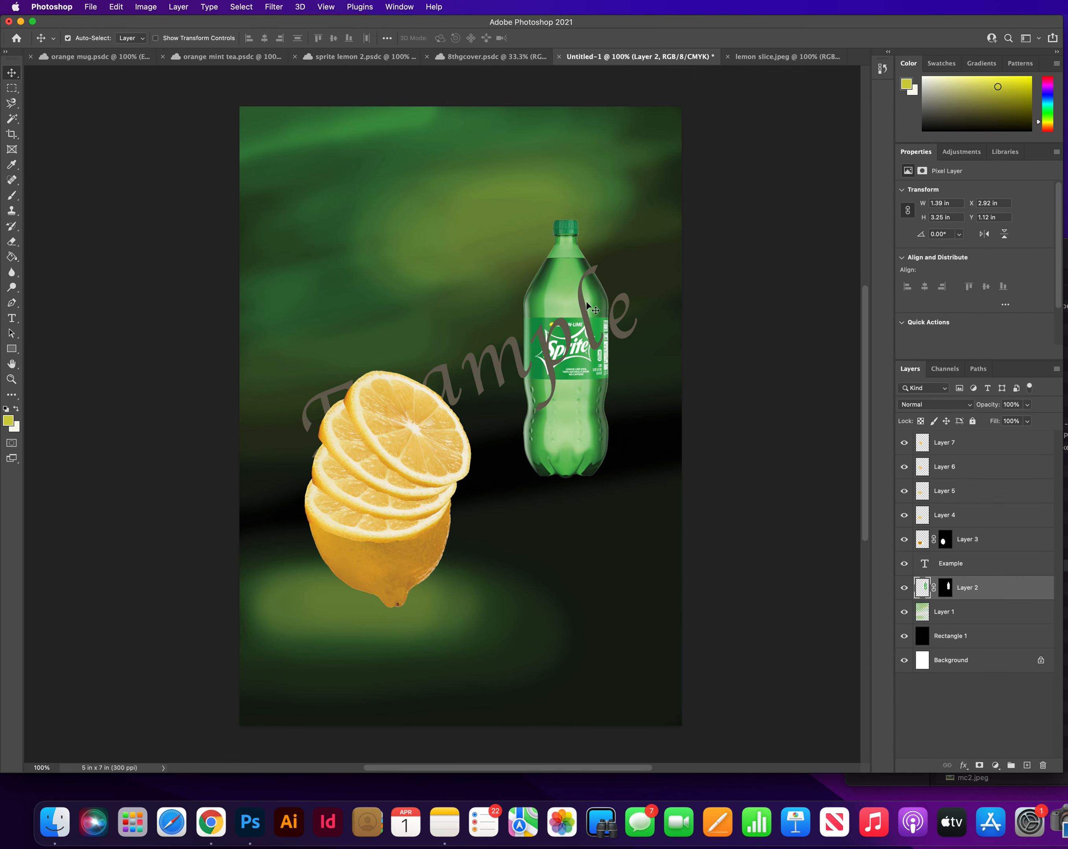
key("super+t")
left_click_drag(622, 493, 733, 605)
left_click_drag(576, 456, 369, 481)
left_click_drag(990, 586, 988, 440)
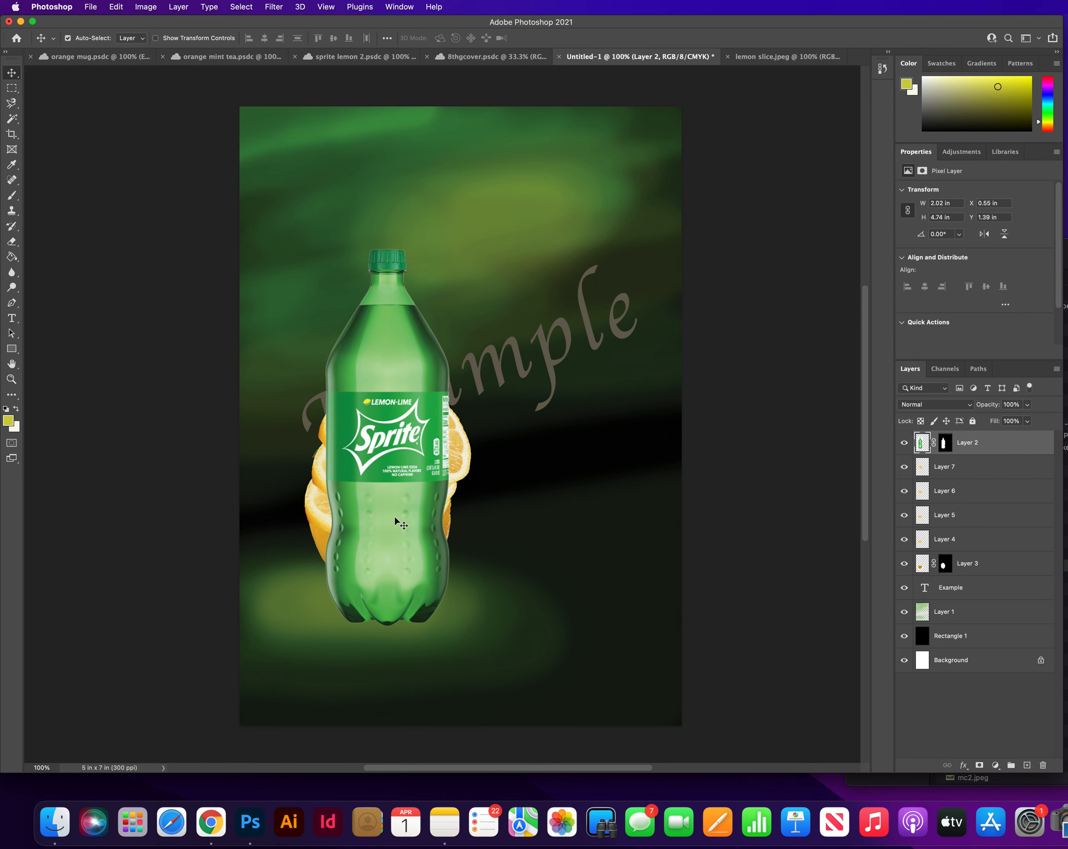
Scale the bottle up to about 111%, keep it over the lemon stack and apply the transform
key("ctrl+t")
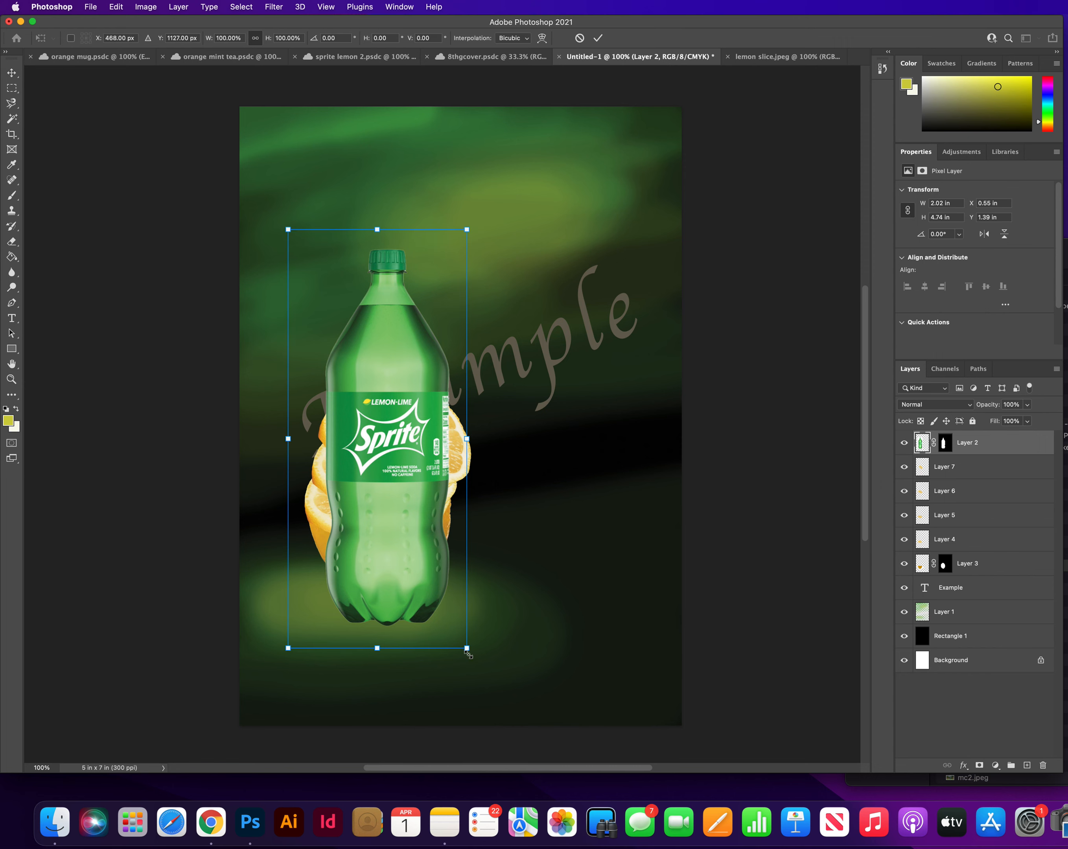
left_click_drag(467, 648, 515, 685)
left_click_drag(429, 615, 414, 591)
scroll(770, 558, "left", 1)
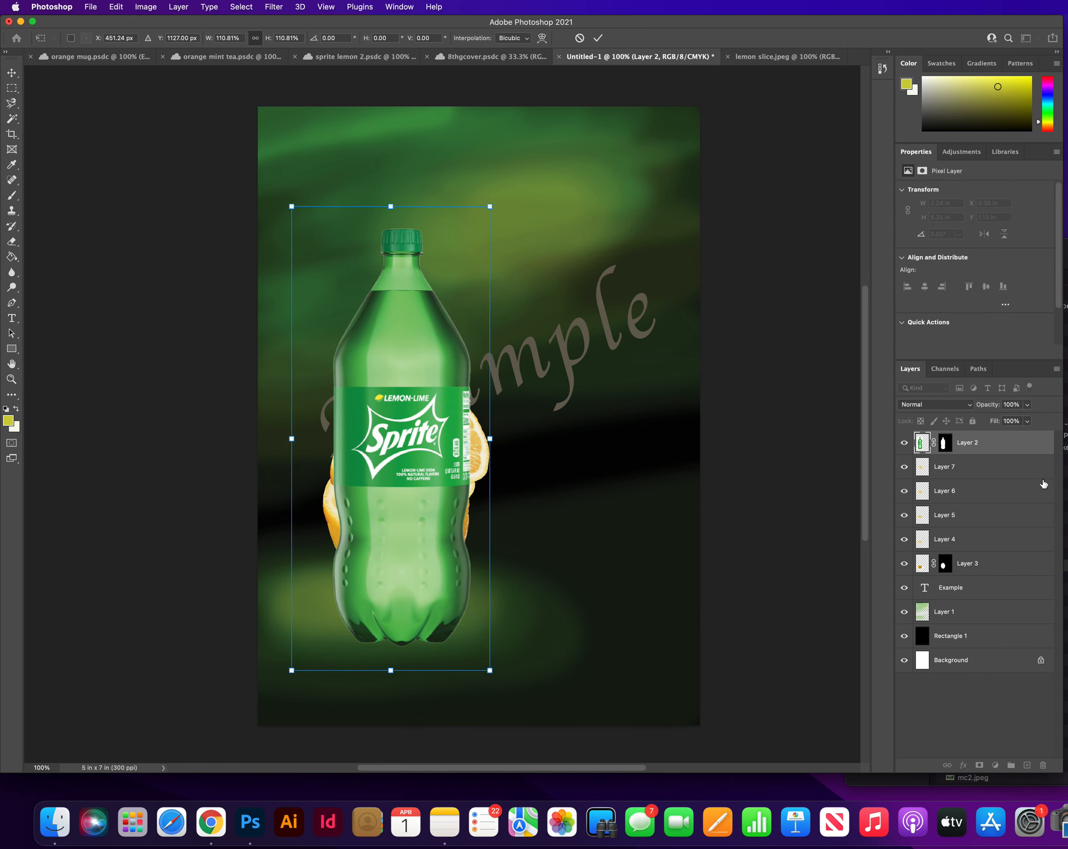
key("Return")
Merge the four slice layers and the half lemon, Layer 7 through Layer 3, into one layer
left_click(1000, 467)
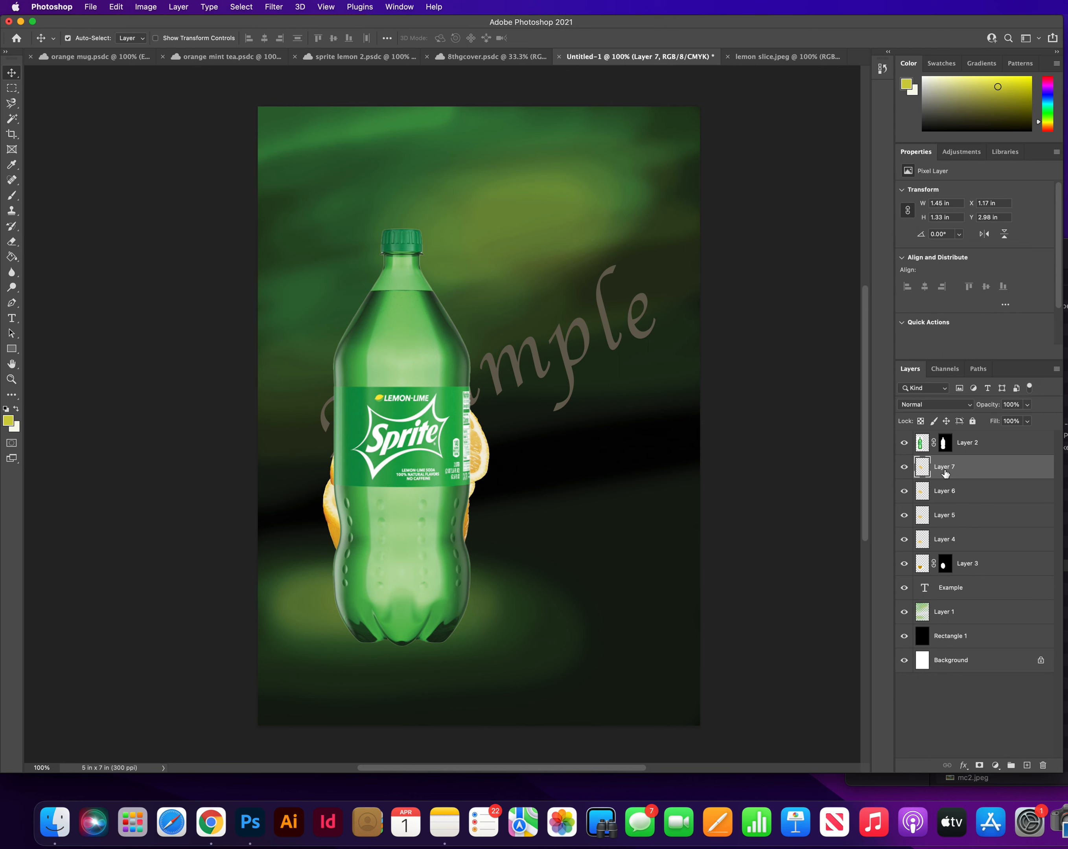
left_click(987, 566, "shift")
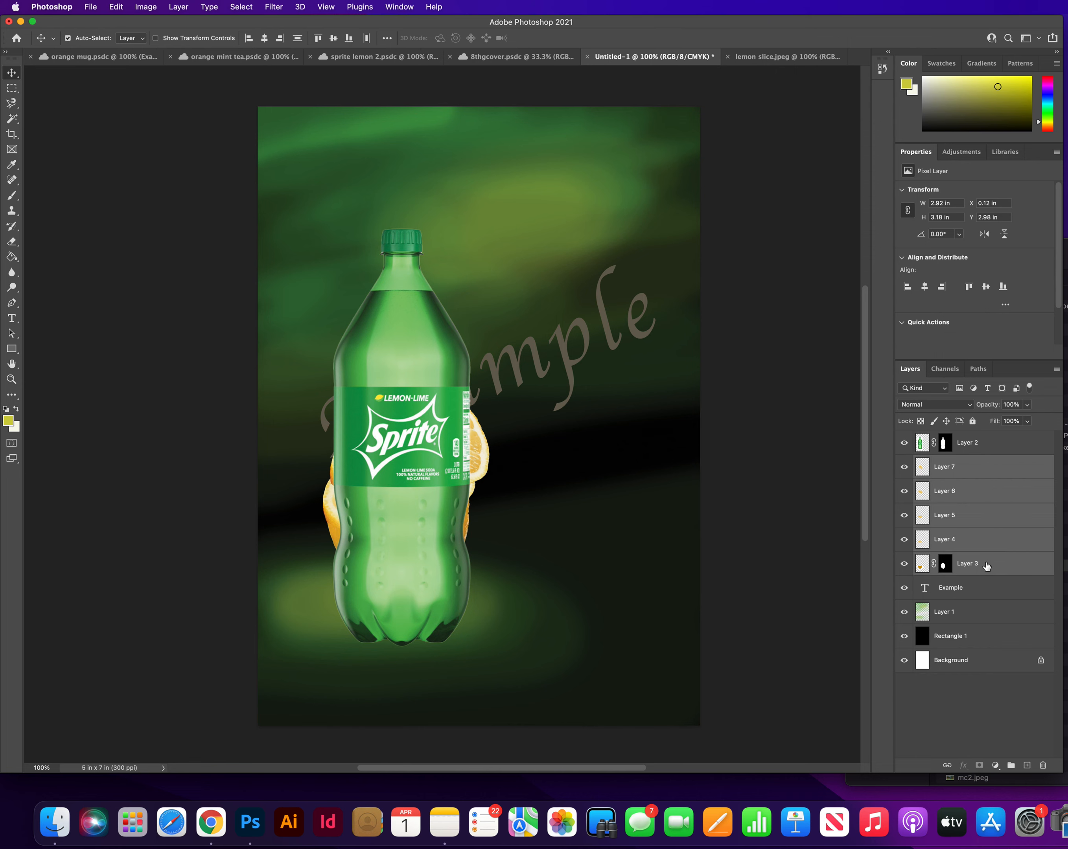
right_click(987, 570)
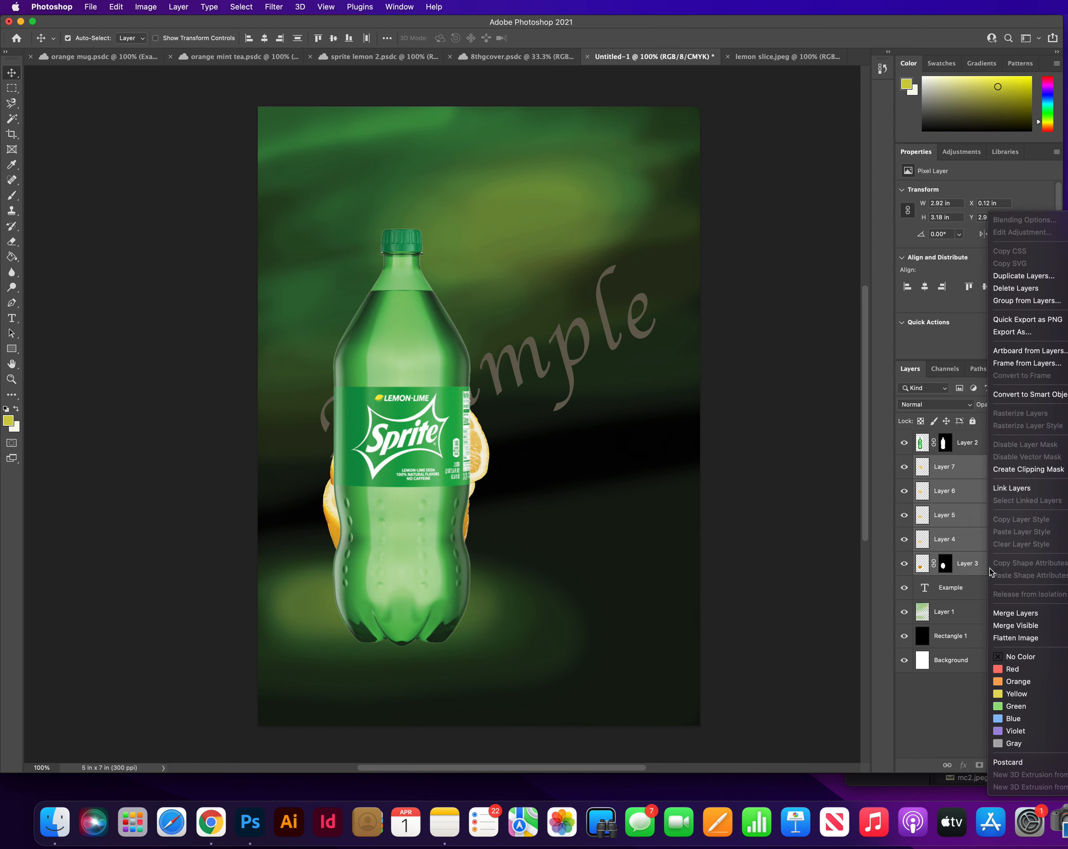
left_click(1004, 614)
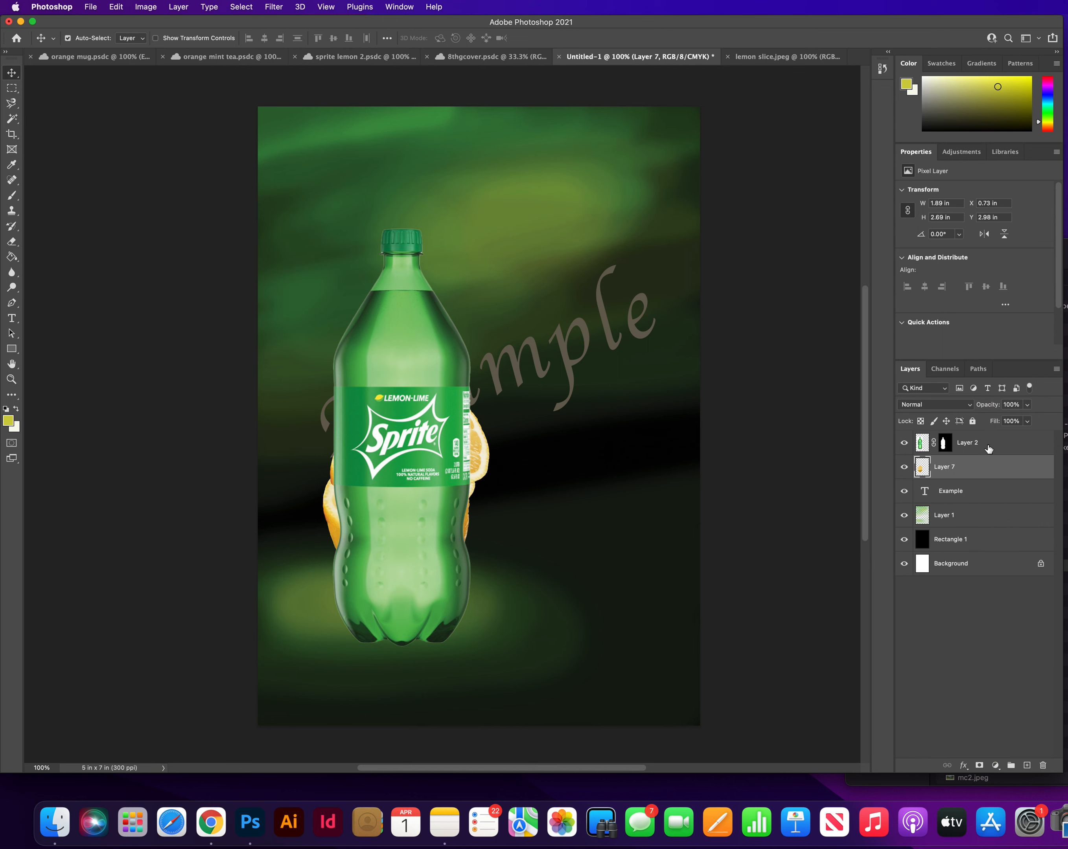
Try clipping the bottle layer to the merged lemon layer and undo the clipping mask
left_click(974, 445)
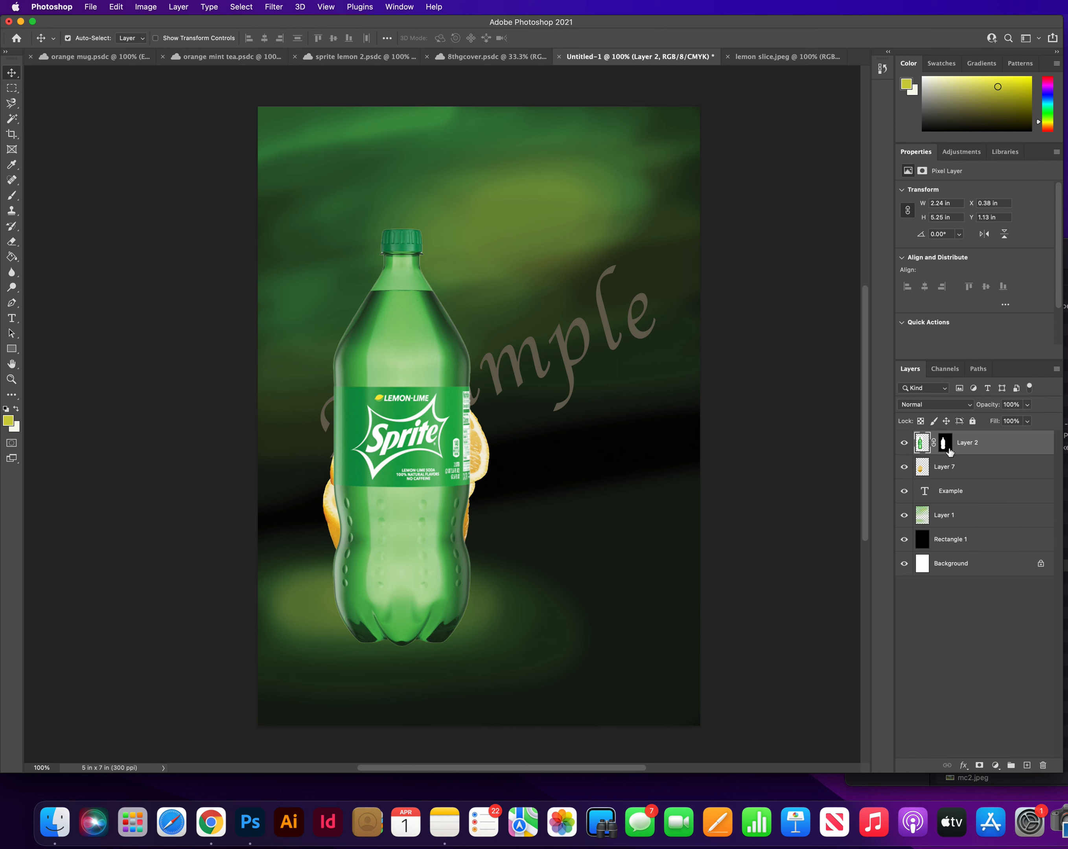
left_click_drag(966, 452, 985, 451)
left_click(989, 451, "alt")
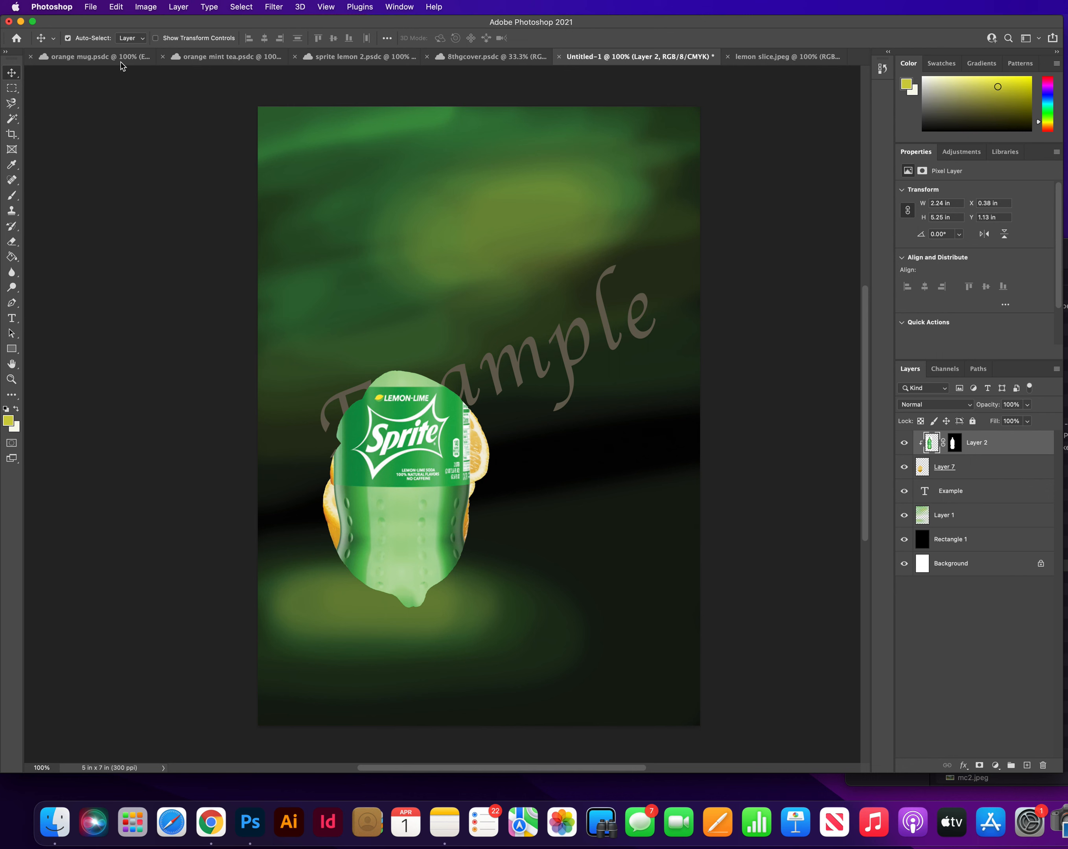
left_click(117, 7)
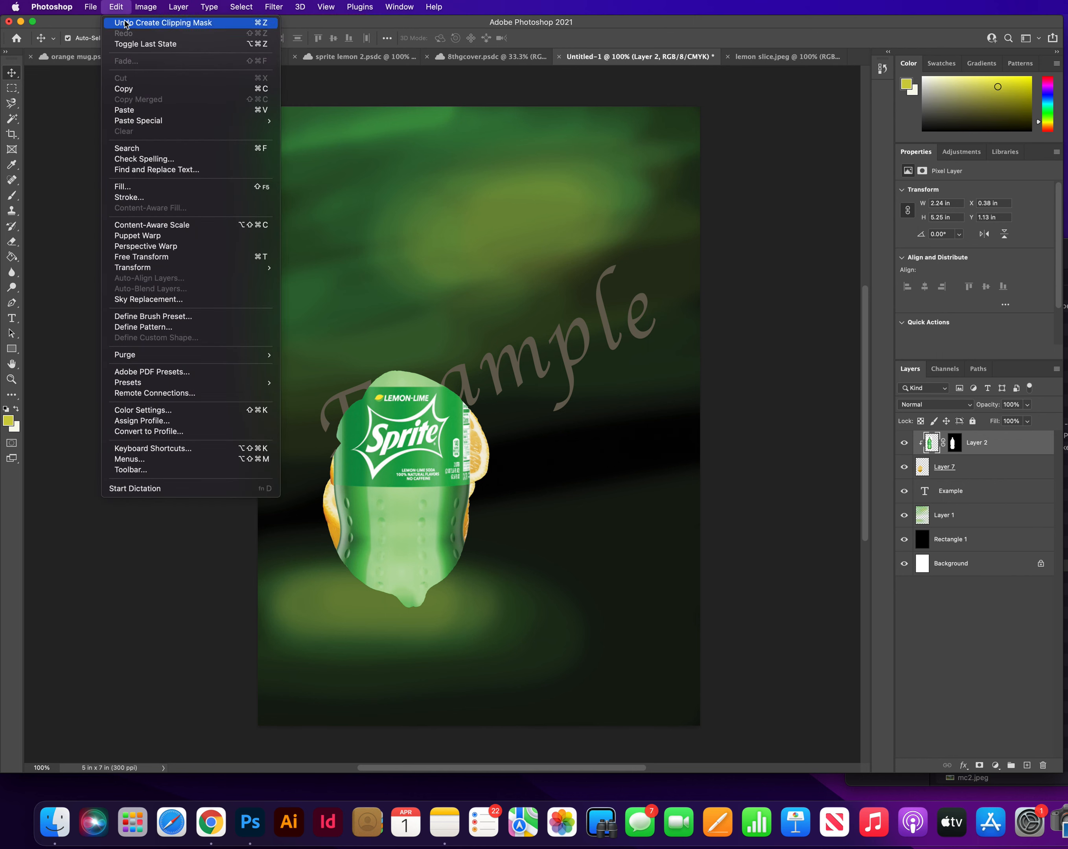
left_click(126, 25)
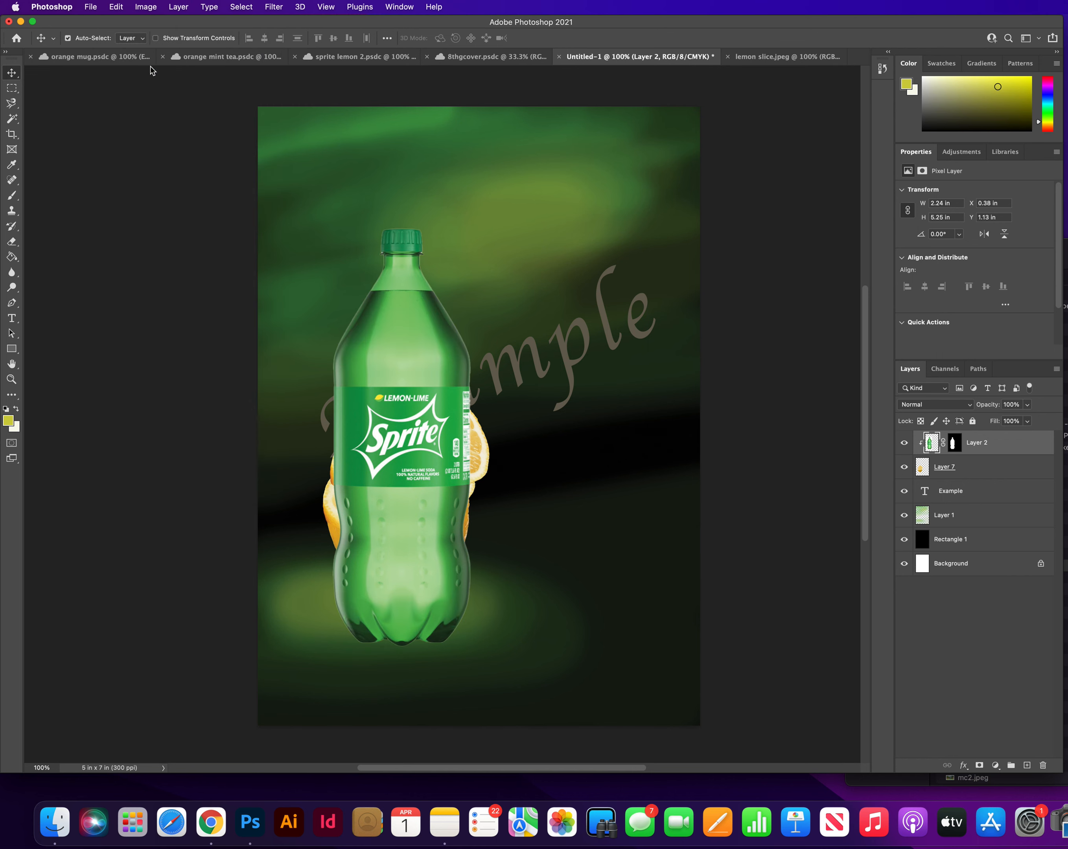
Clip the merged lemon layer, stacked above the bottle, to the bottle's shape and nudge it up to Y 2.79 in
left_click_drag(983, 471, 986, 440)
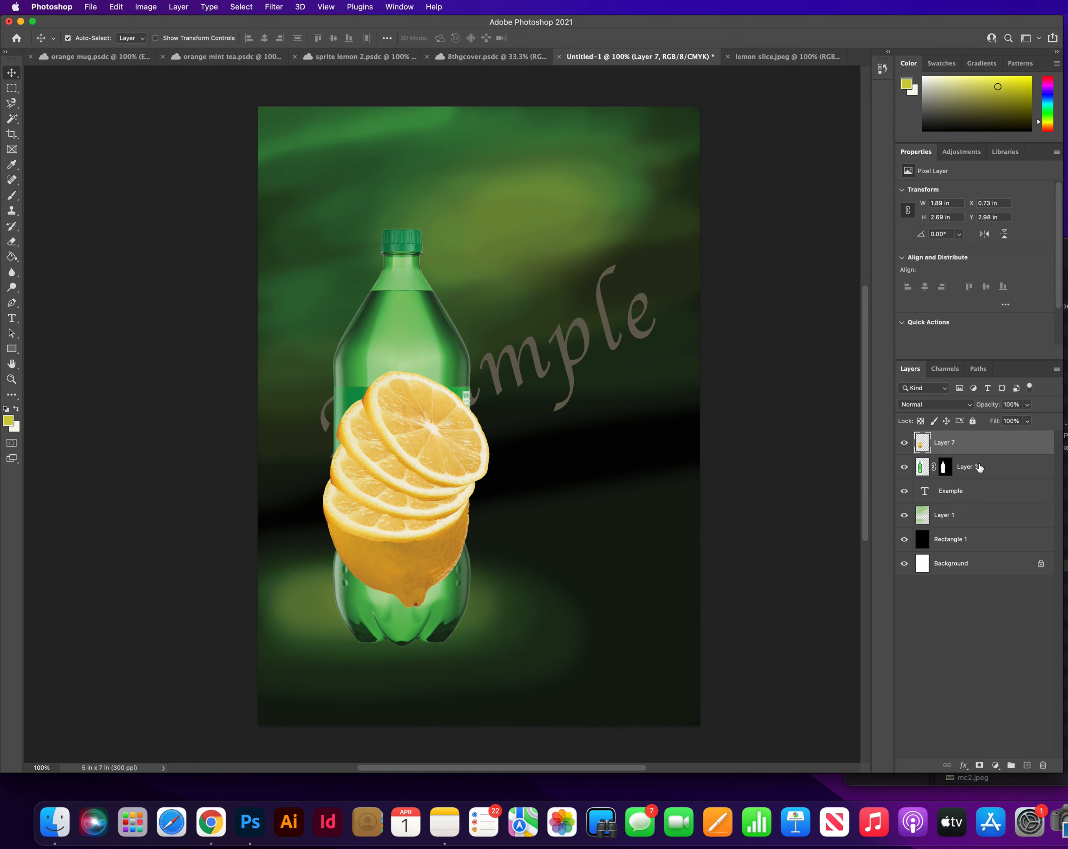
left_click(986, 453, "alt")
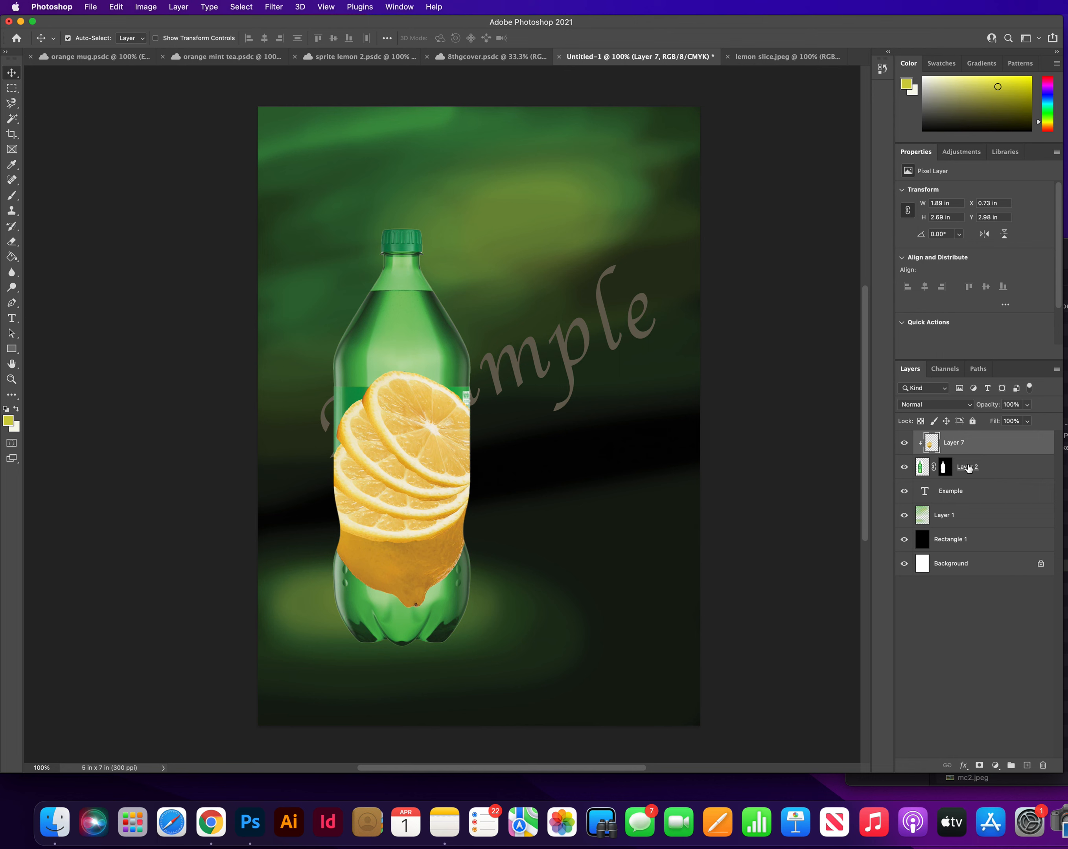
left_click(442, 370)
left_click_drag(422, 442, 420, 433)
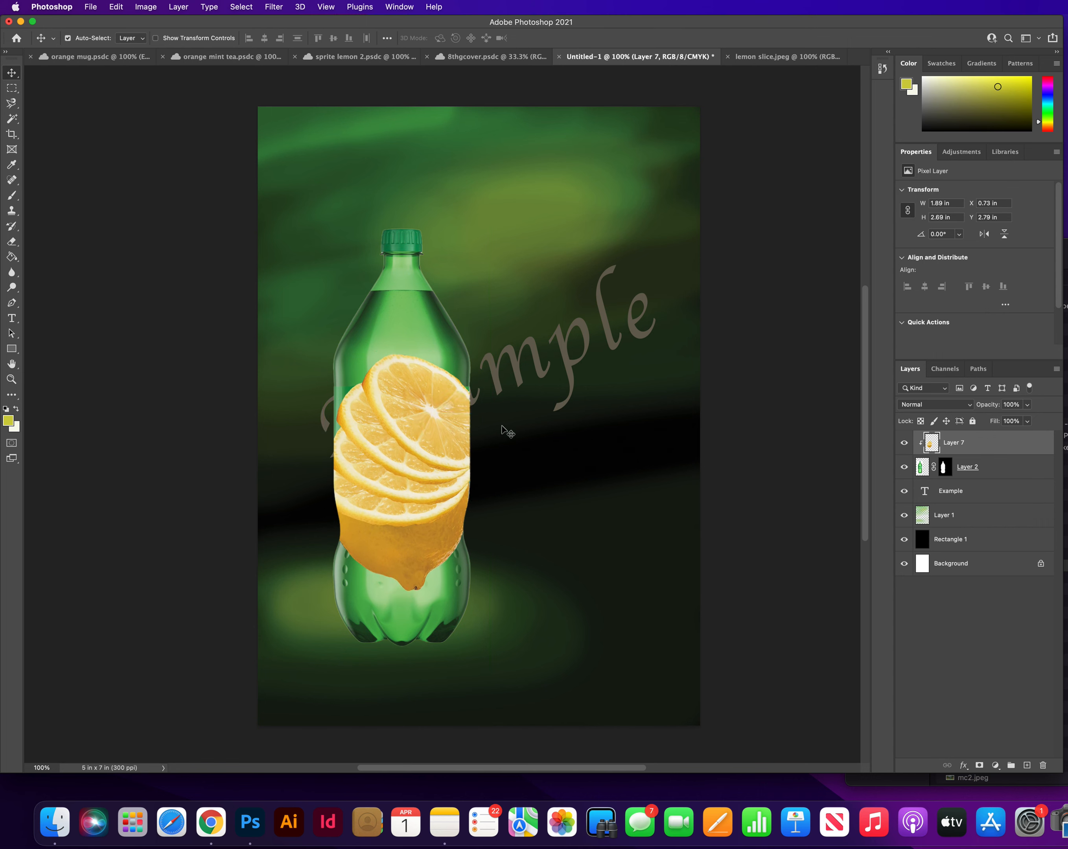
Bring the Example text layer to the top and move the text straight down to Y 3.01 in
left_click(970, 495)
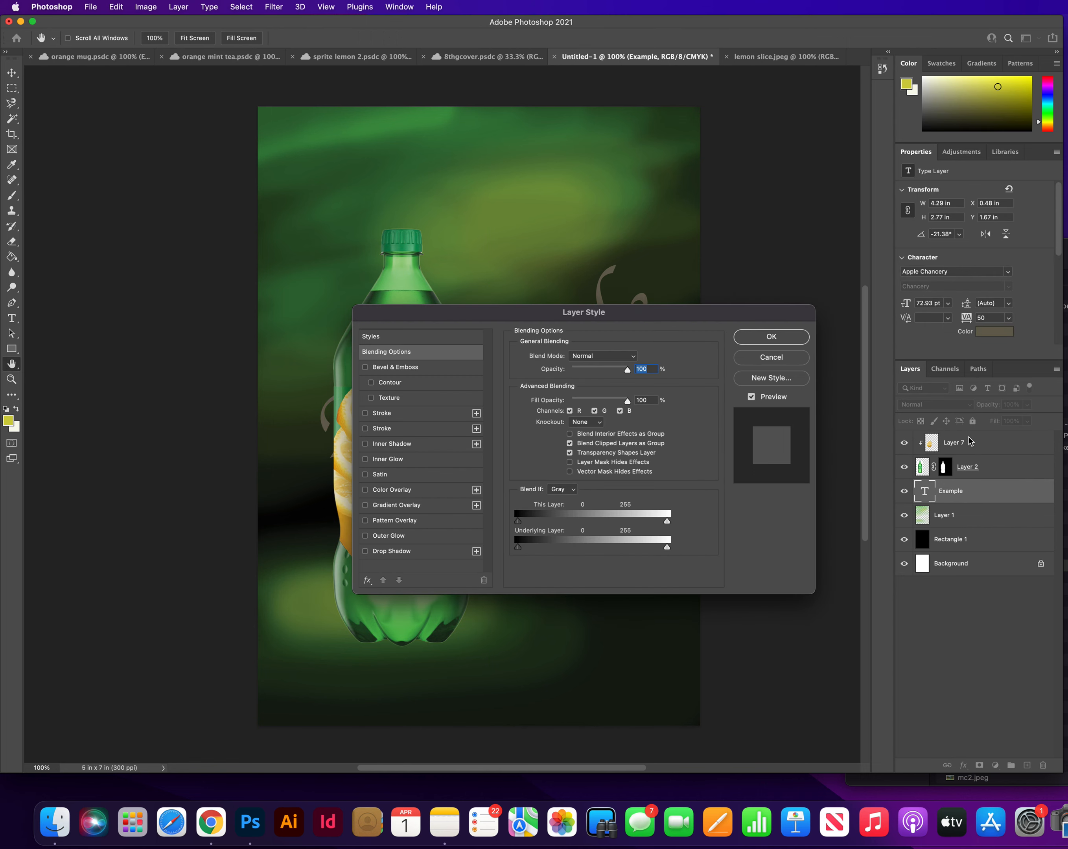
left_click(756, 357)
left_click_drag(980, 492, 962, 443)
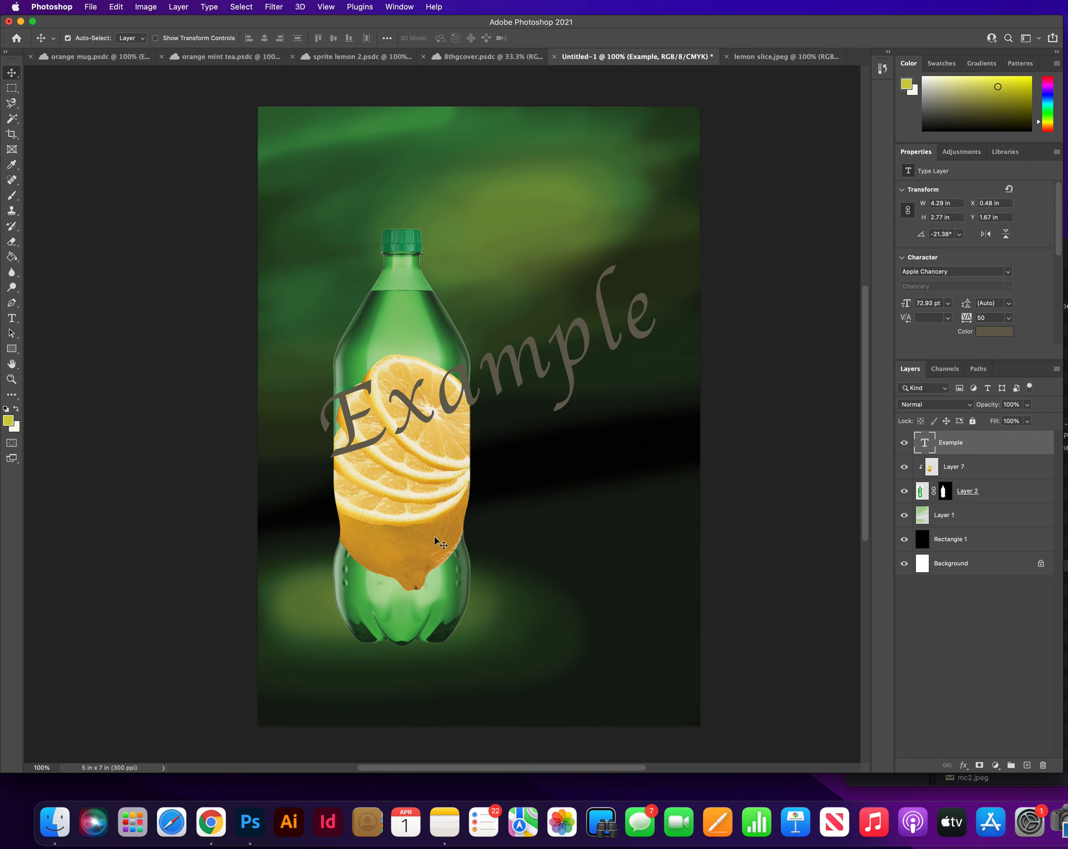
left_click_drag(500, 382, 497, 504)
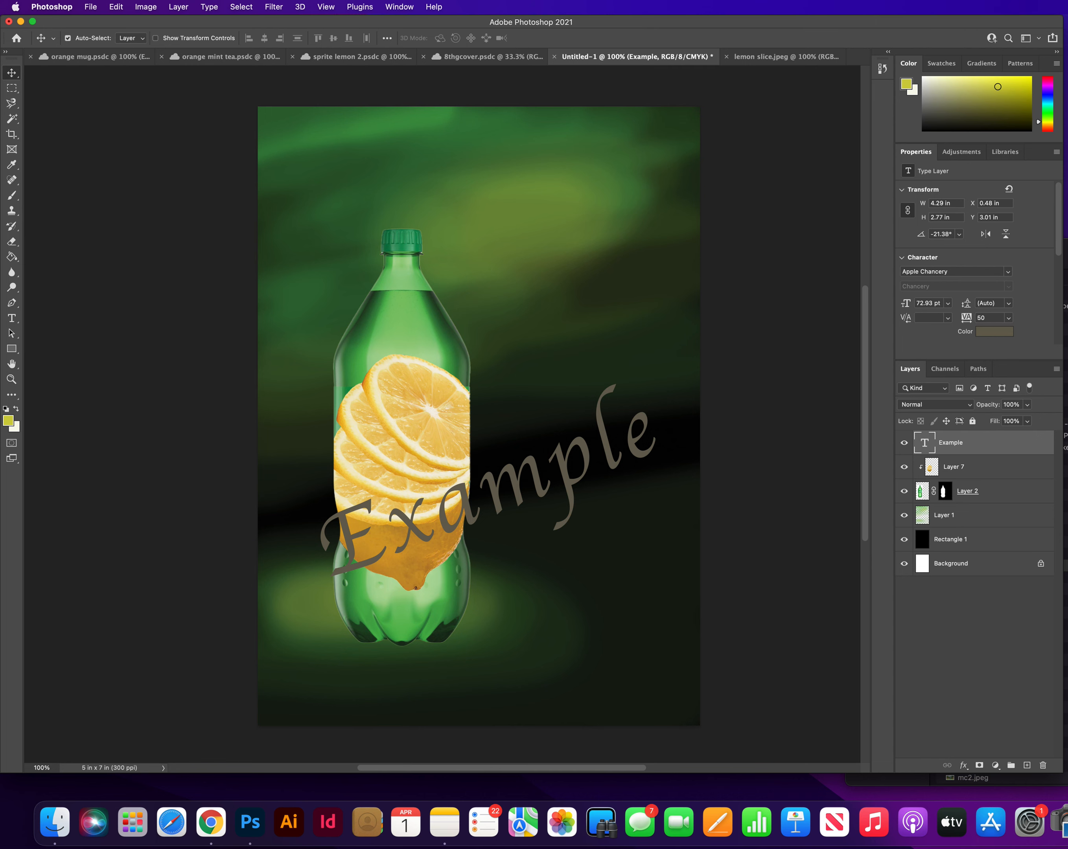
Switch to Finder and place sprite_logo_green2.png from the Downloads folder onto the poster
left_click(1066, 256)
left_click(872, 254)
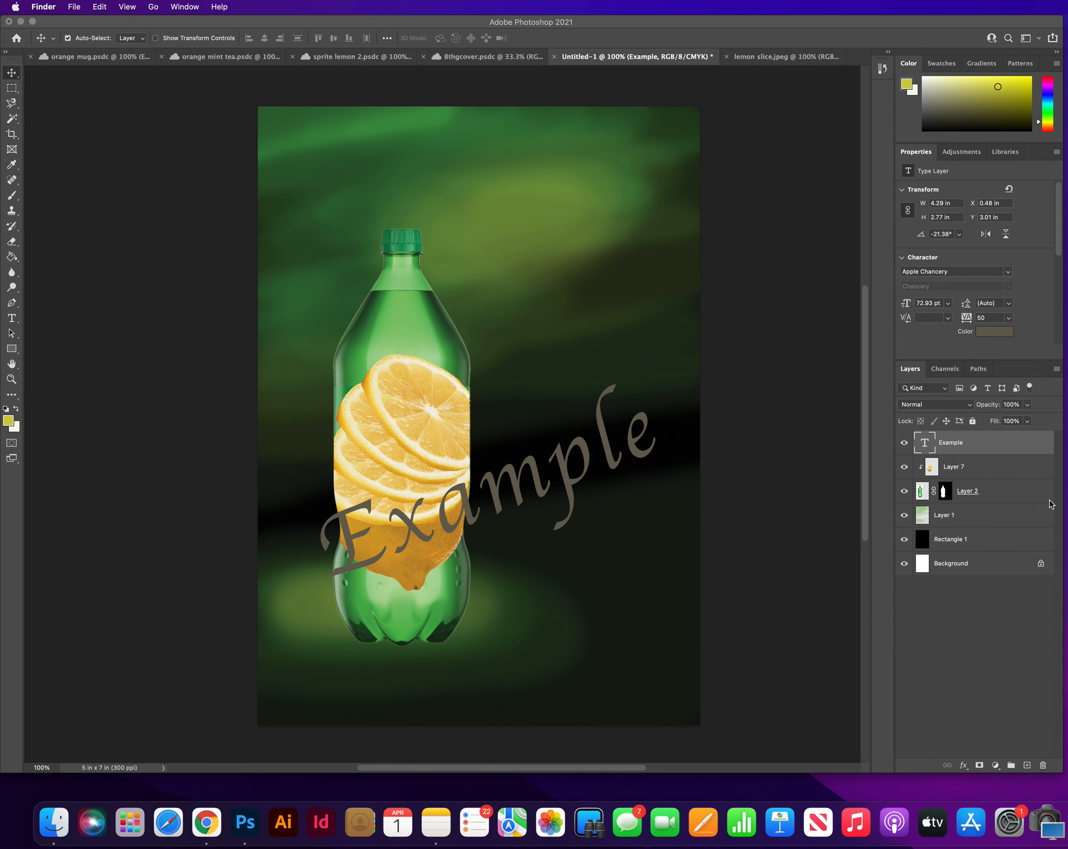
left_click(53, 823)
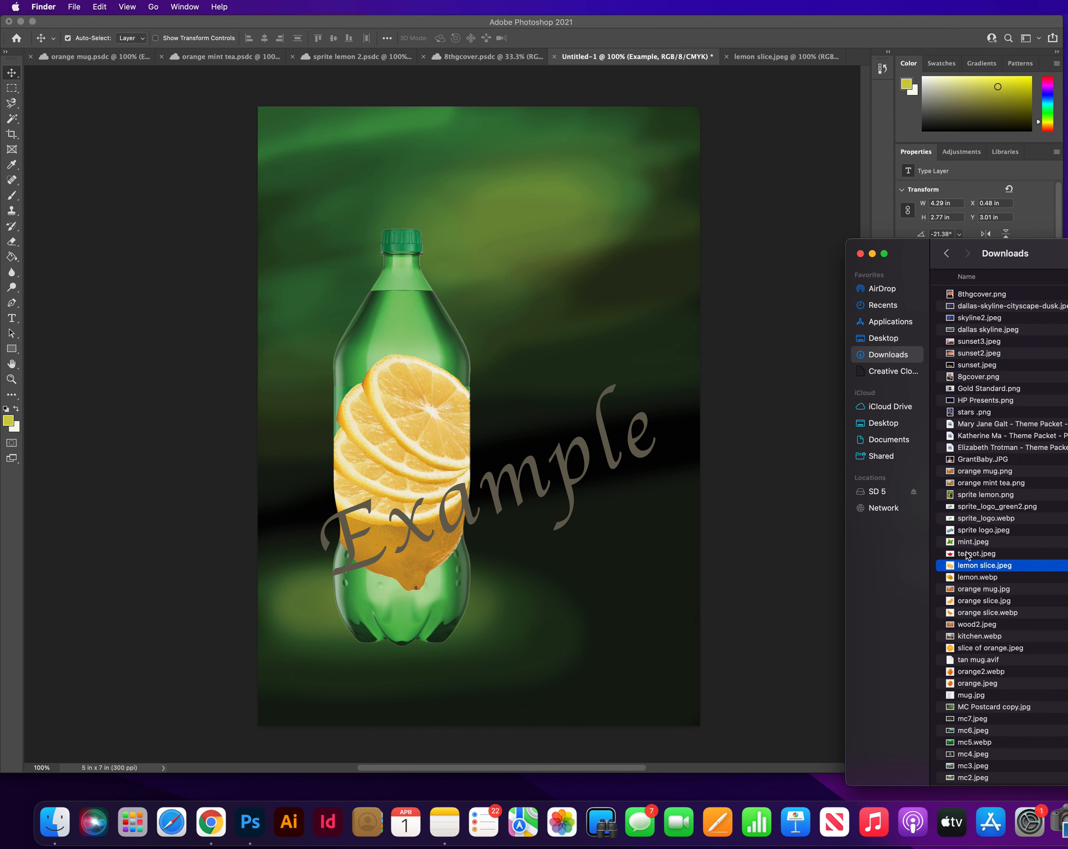
left_click(972, 532)
left_click_drag(977, 509, 586, 653)
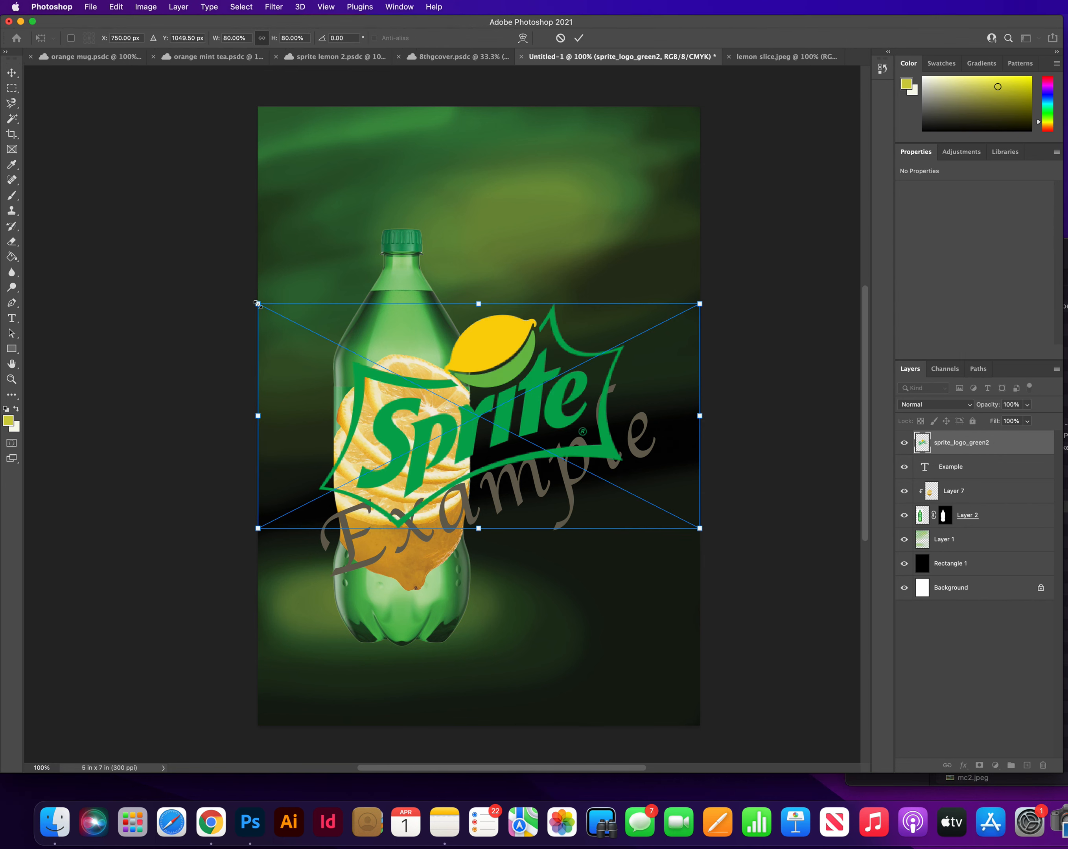
Scale the Sprite logo to about 25%, position it in the poster's lower-right corner and apply the placement
left_click_drag(257, 304, 562, 458)
left_click_drag(661, 495, 628, 650)
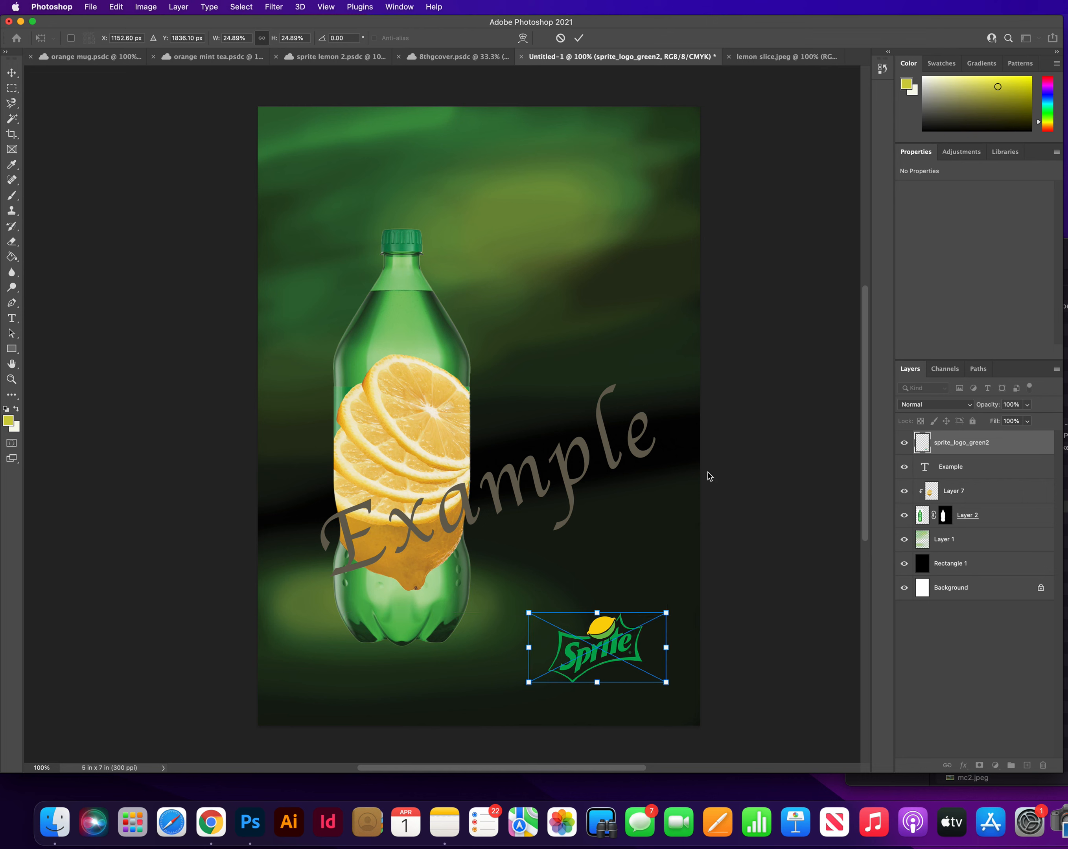
key("Return")
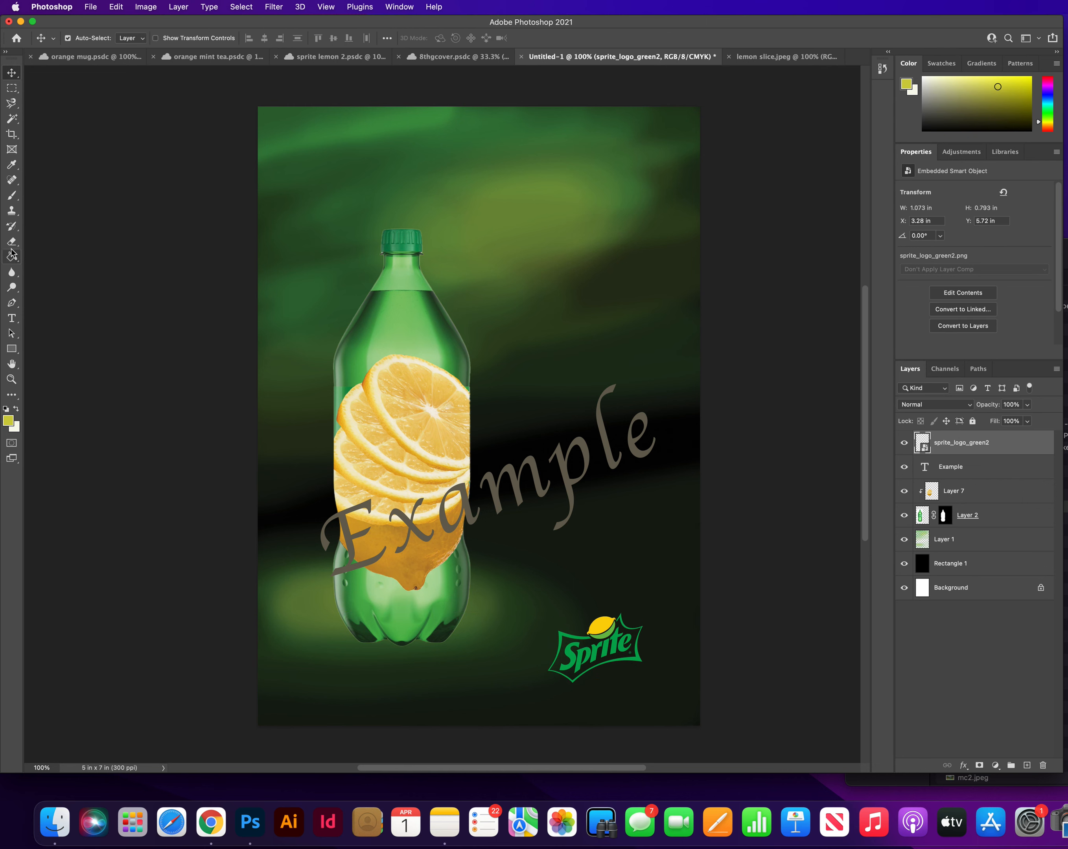
Switch to the Brush tool and choose Kyle's Supreme Spatter brush from the Special Effects Brushes group
left_click(13, 197)
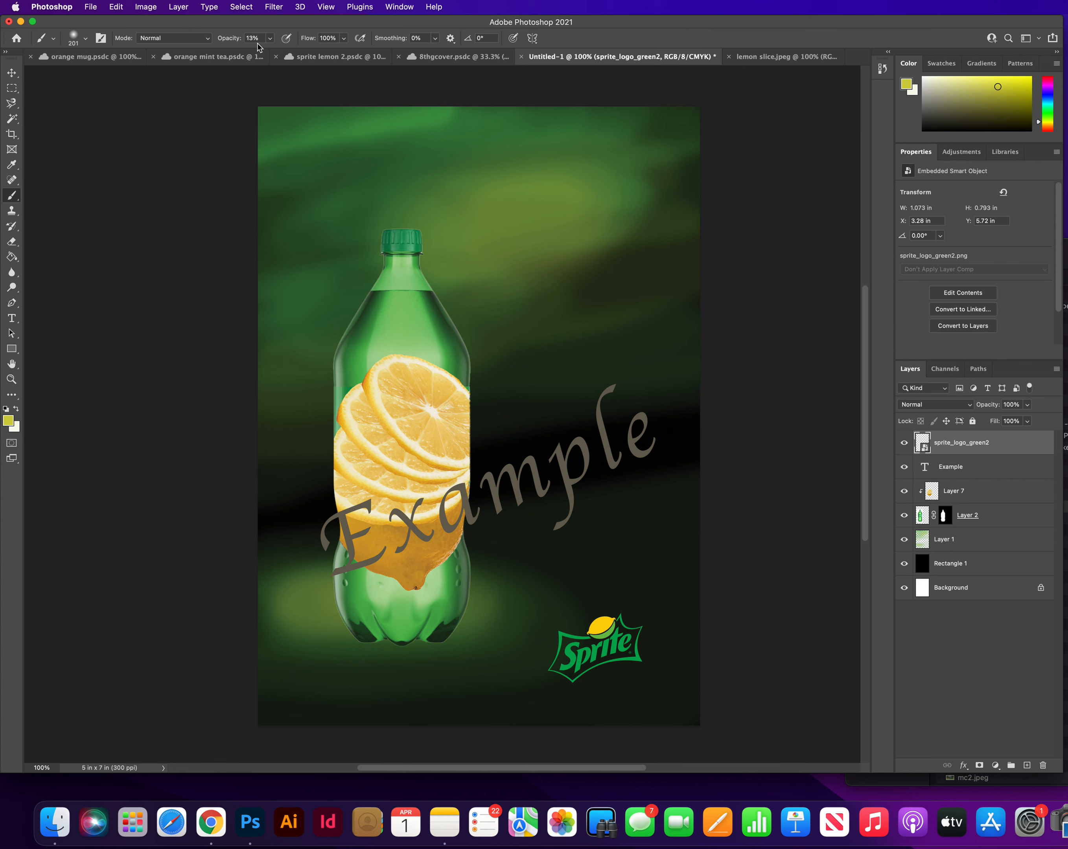
left_click(180, 44)
left_click(101, 43)
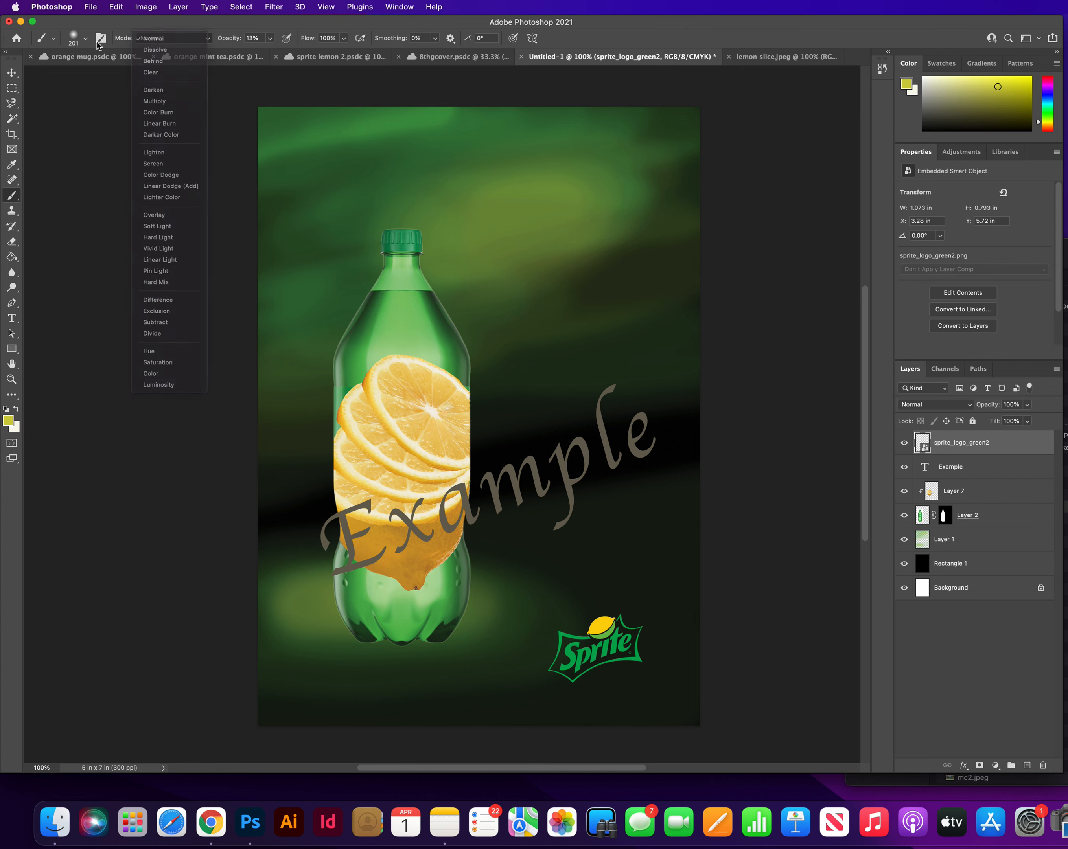
left_click(74, 43)
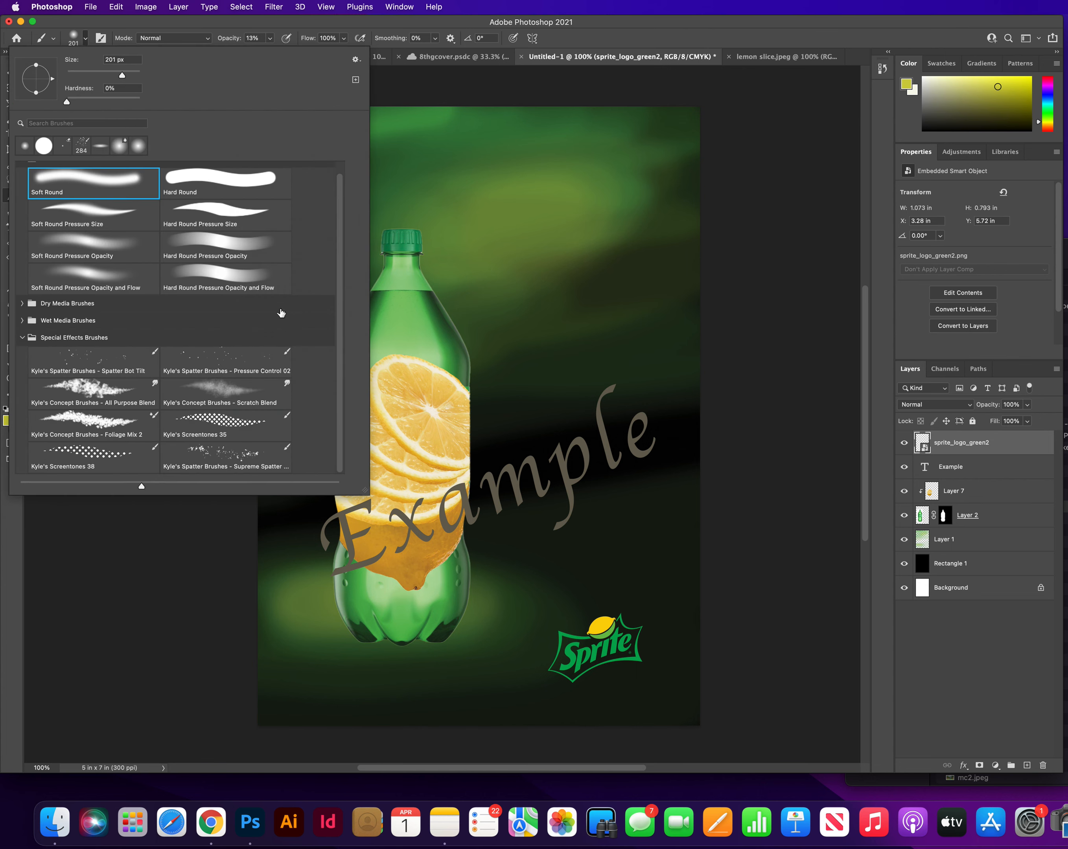
left_click(22, 338)
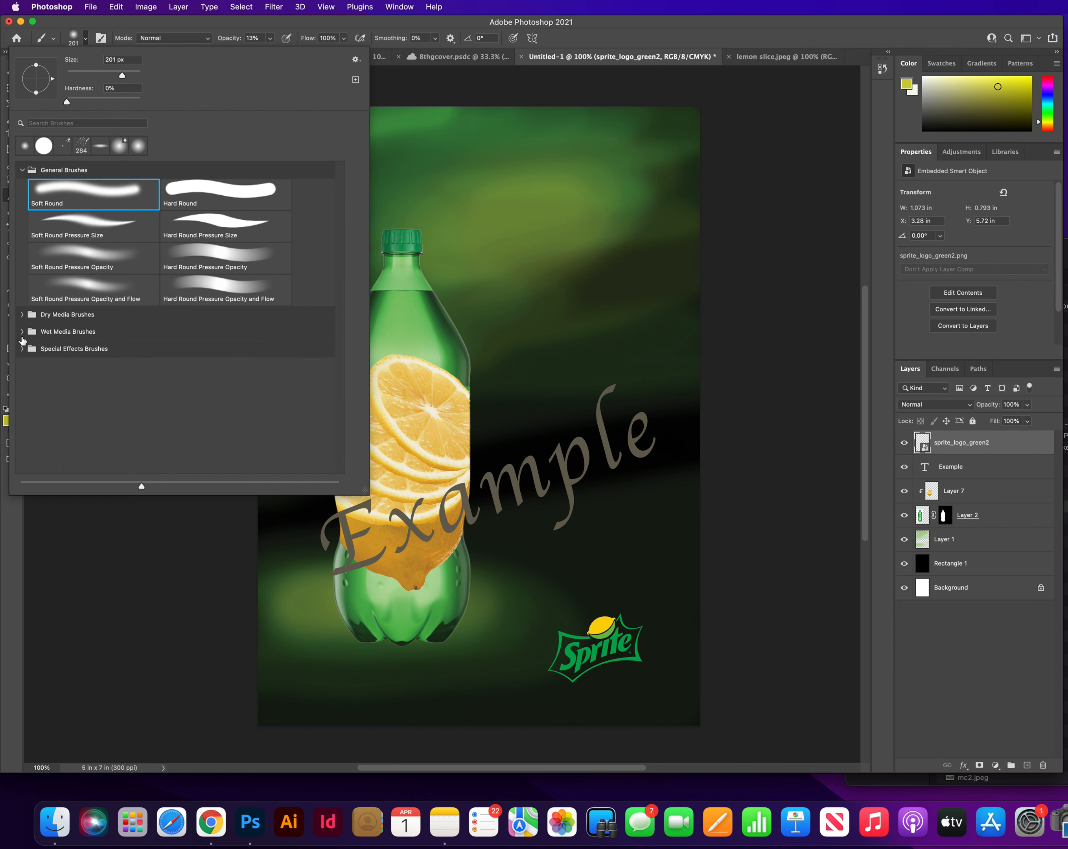
left_click(22, 171)
left_click_drag(366, 494, 164, 275)
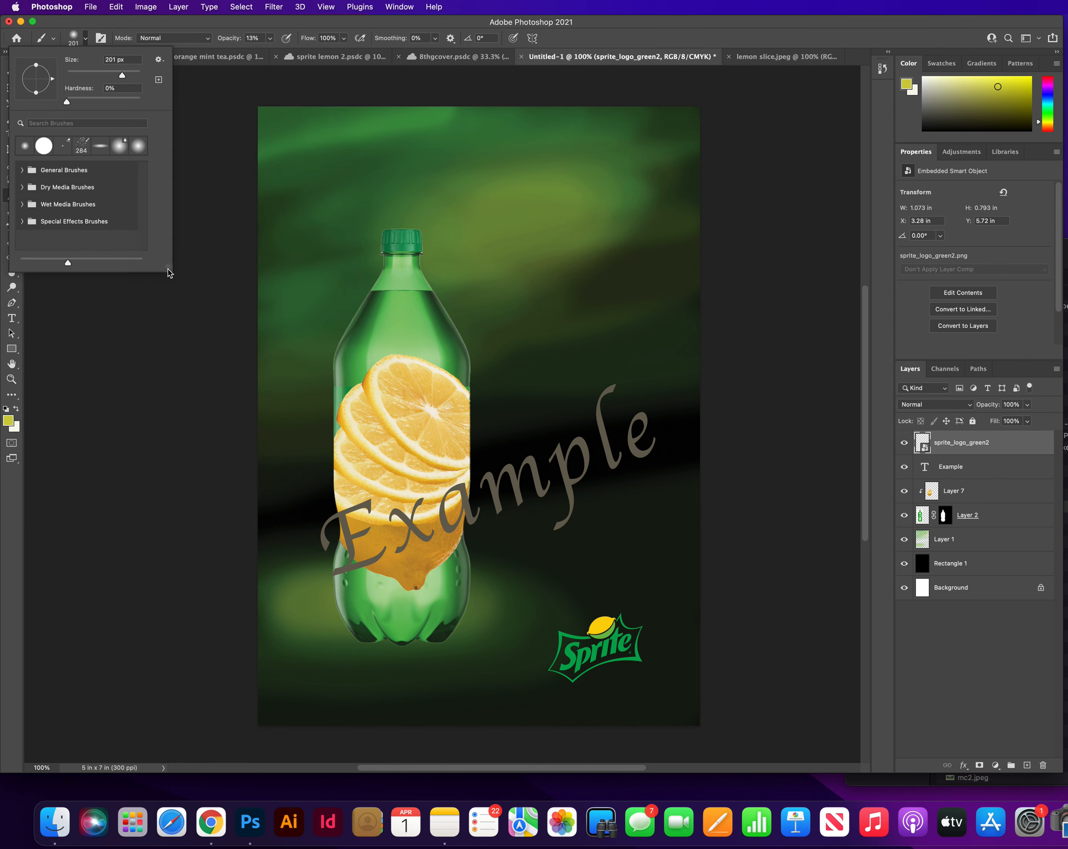
mouse_move(169, 272)
left_mouse_down()
mouse_move(236, 359)
mouse_move(360, 468)
left_mouse_up()
left_click(21, 222)
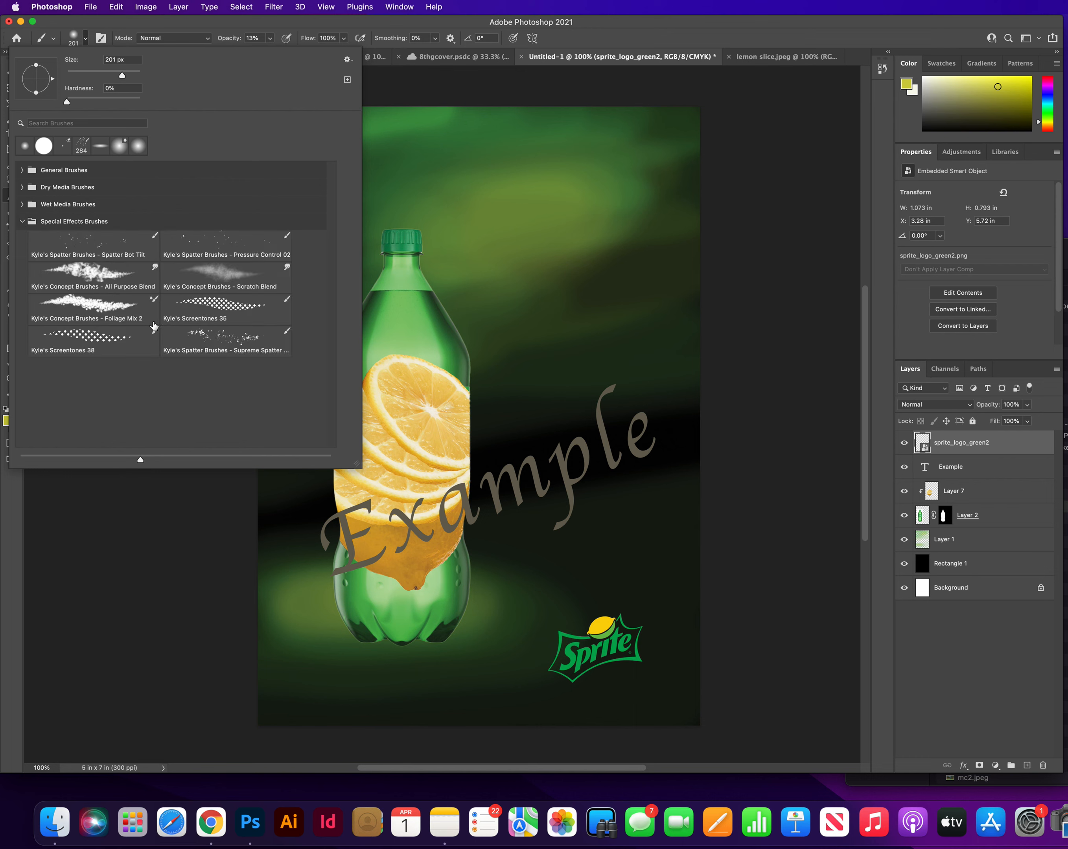
left_click(206, 344)
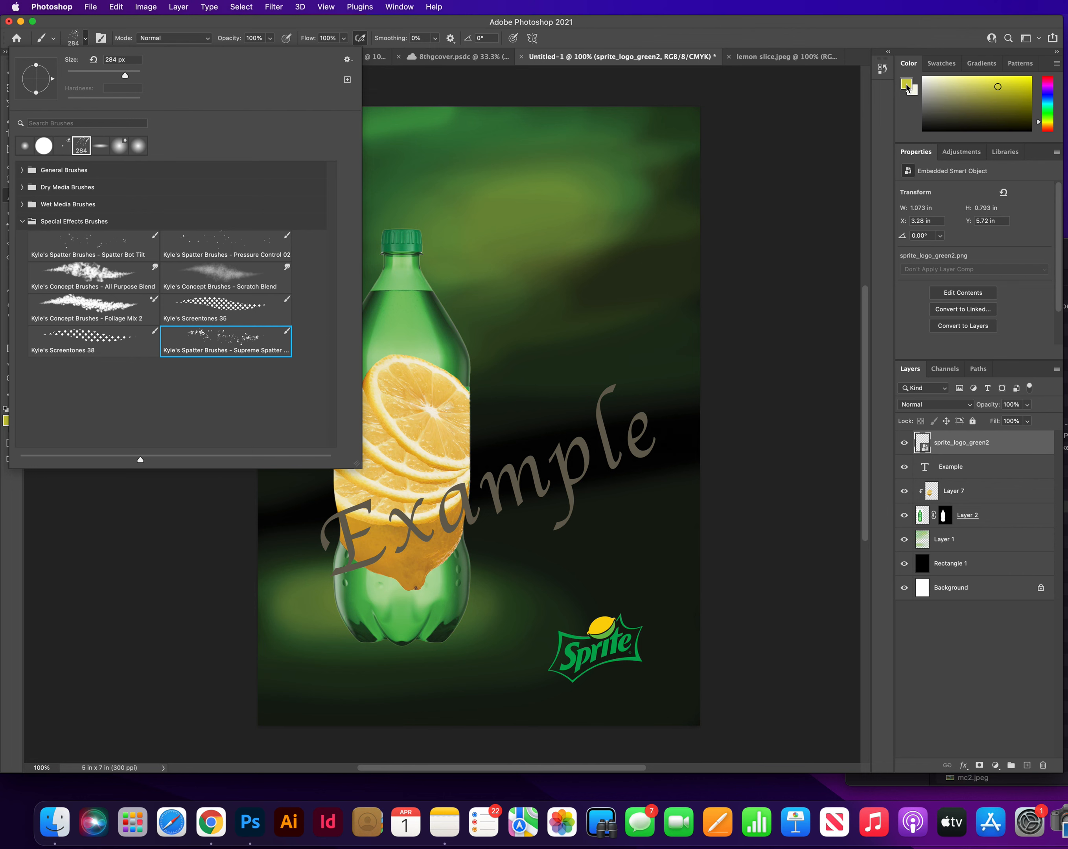
Rasterize the sprite_logo_green2 layer and paint yellow spatter over the upper background, beside the bottle and near its base
left_click(780, 249)
left_click(750, 240)
left_click(806, 300)
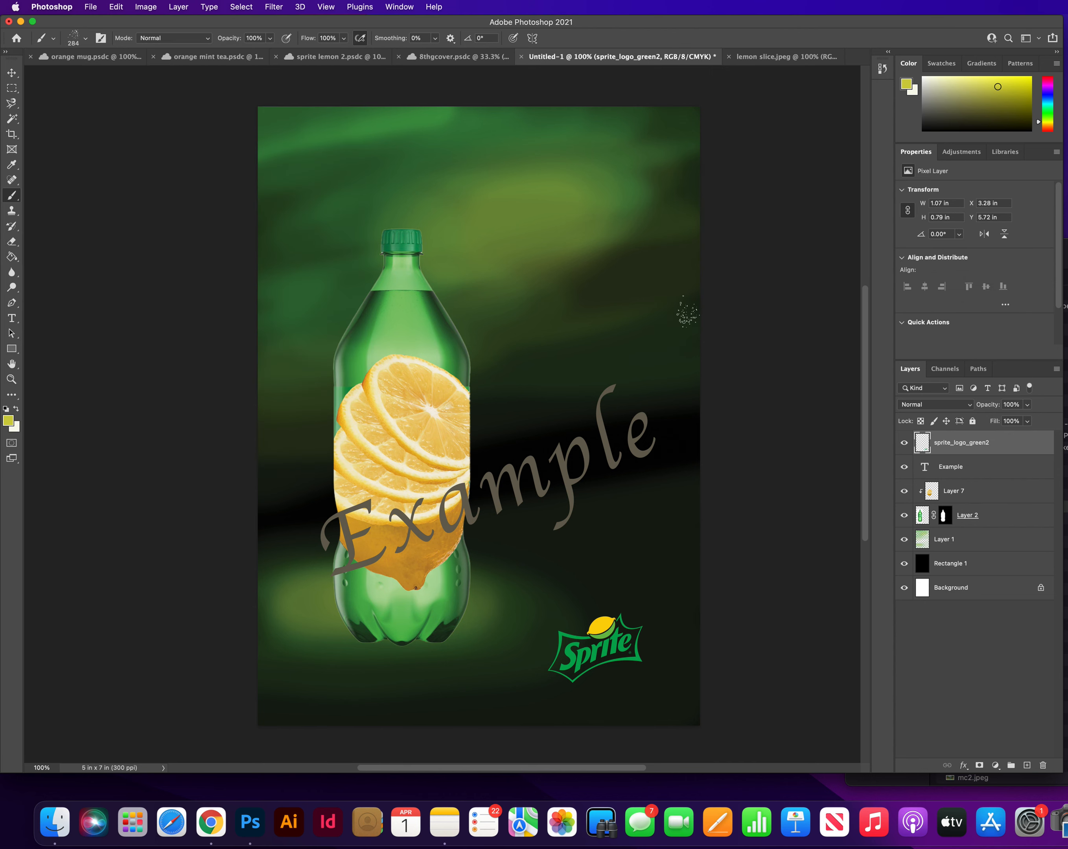
mouse_move(548, 326)
left_mouse_down()
mouse_move(536, 317)
mouse_move(528, 357)
left_mouse_up()
mouse_move(500, 274)
left_mouse_down()
mouse_move(477, 302)
mouse_move(514, 379)
mouse_move(653, 353)
mouse_move(658, 257)
mouse_move(633, 205)
mouse_move(566, 306)
mouse_move(502, 360)
mouse_move(485, 413)
left_mouse_up()
mouse_move(283, 361)
left_mouse_down()
mouse_move(270, 401)
mouse_move(362, 384)
mouse_move(325, 482)
mouse_move(291, 519)
left_mouse_up()
left_click(457, 612)
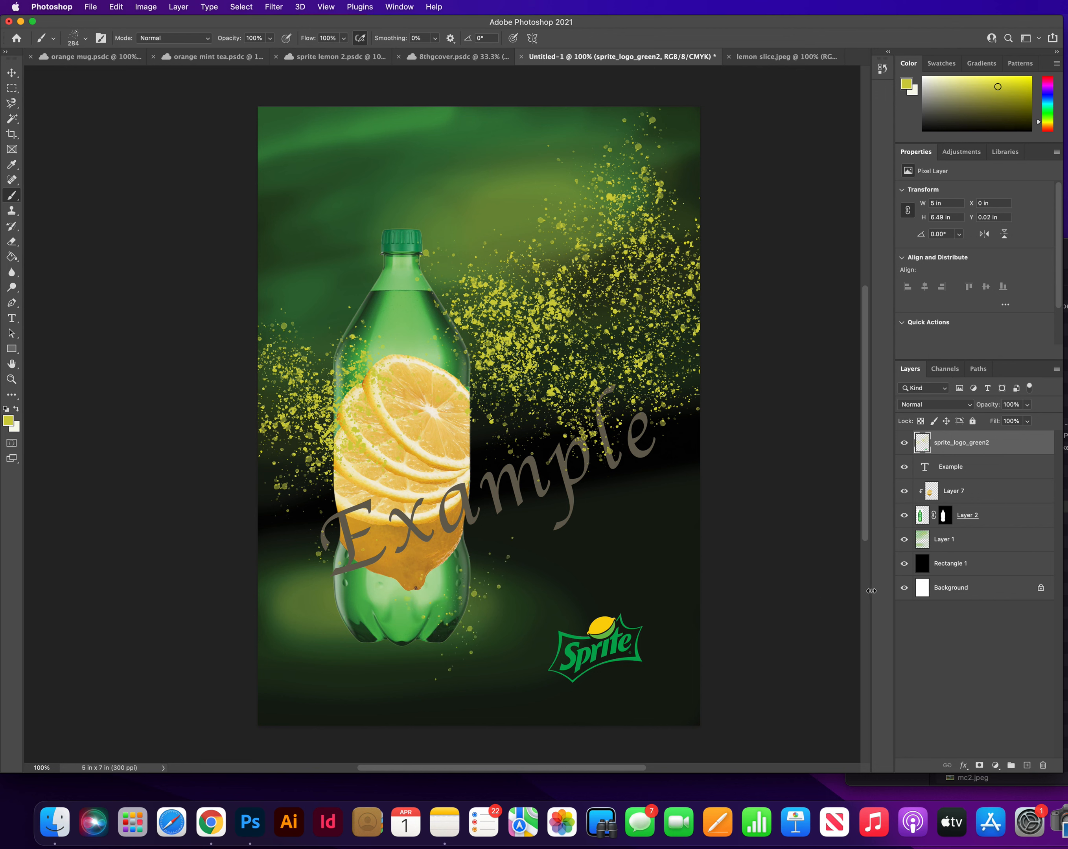
Set the foreground colour to dark grey and add spatter above the bottle's shoulder, across the yellow spatter and near the Sprite logo
left_click(925, 117)
left_click(503, 422)
left_click(530, 332)
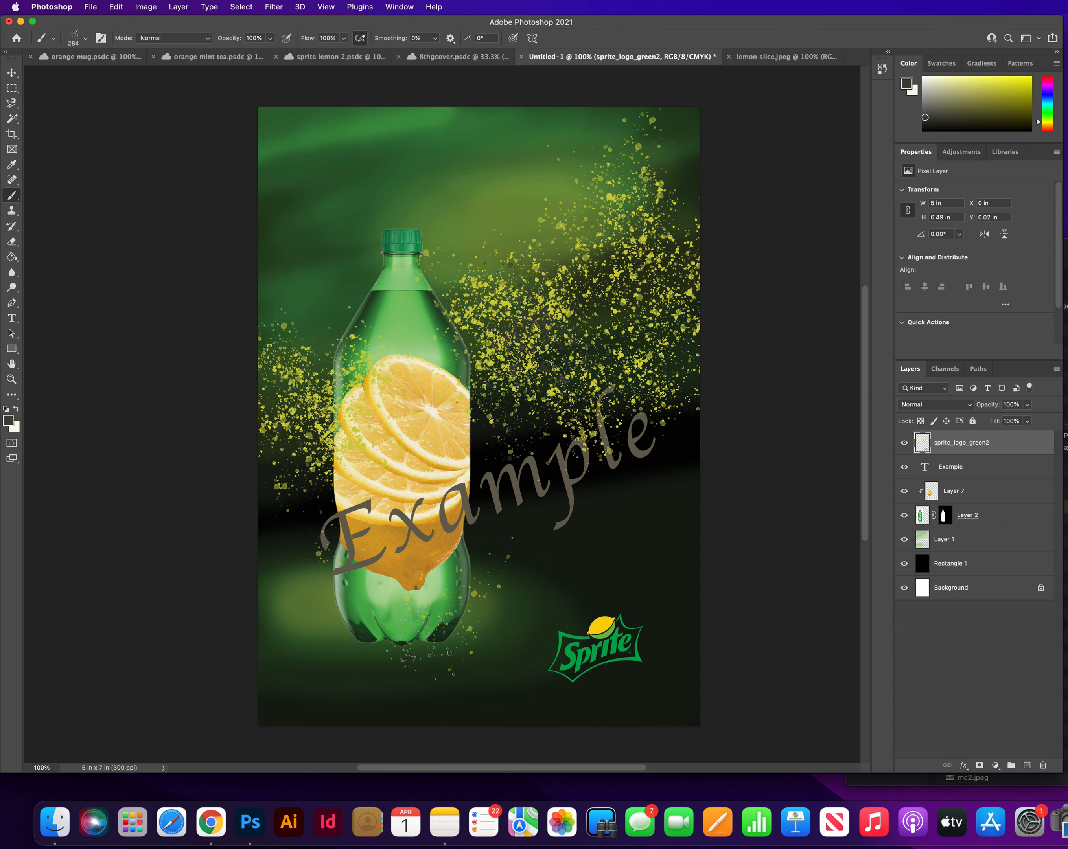
left_click_drag(517, 607, 559, 573)
mouse_move(504, 221)
left_mouse_down()
mouse_move(512, 194)
mouse_move(457, 244)
left_mouse_up()
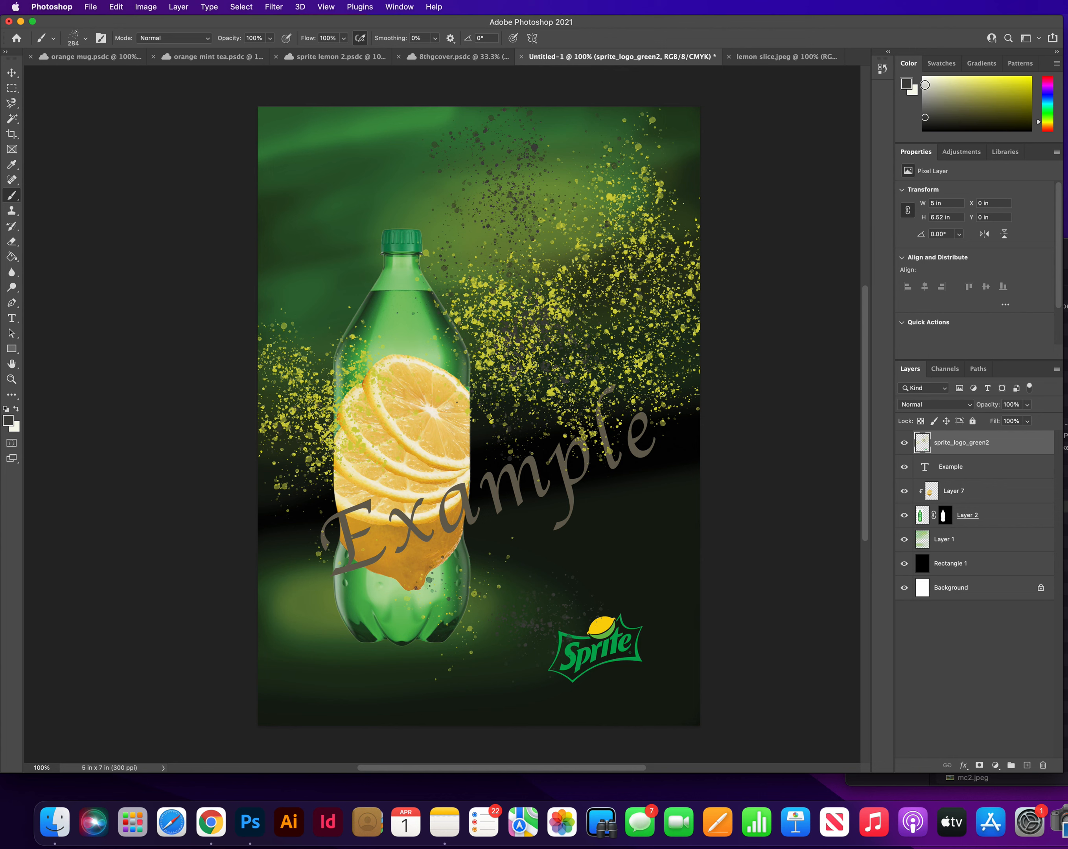
Set the foreground colour to a pale cream grey and add light spatter on both sides of the bottle's neck
left_click_drag(925, 96, 935, 86)
left_click_drag(539, 261, 619, 323)
mouse_move(328, 271)
left_mouse_down()
mouse_move(304, 293)
mouse_move(309, 328)
left_mouse_up()
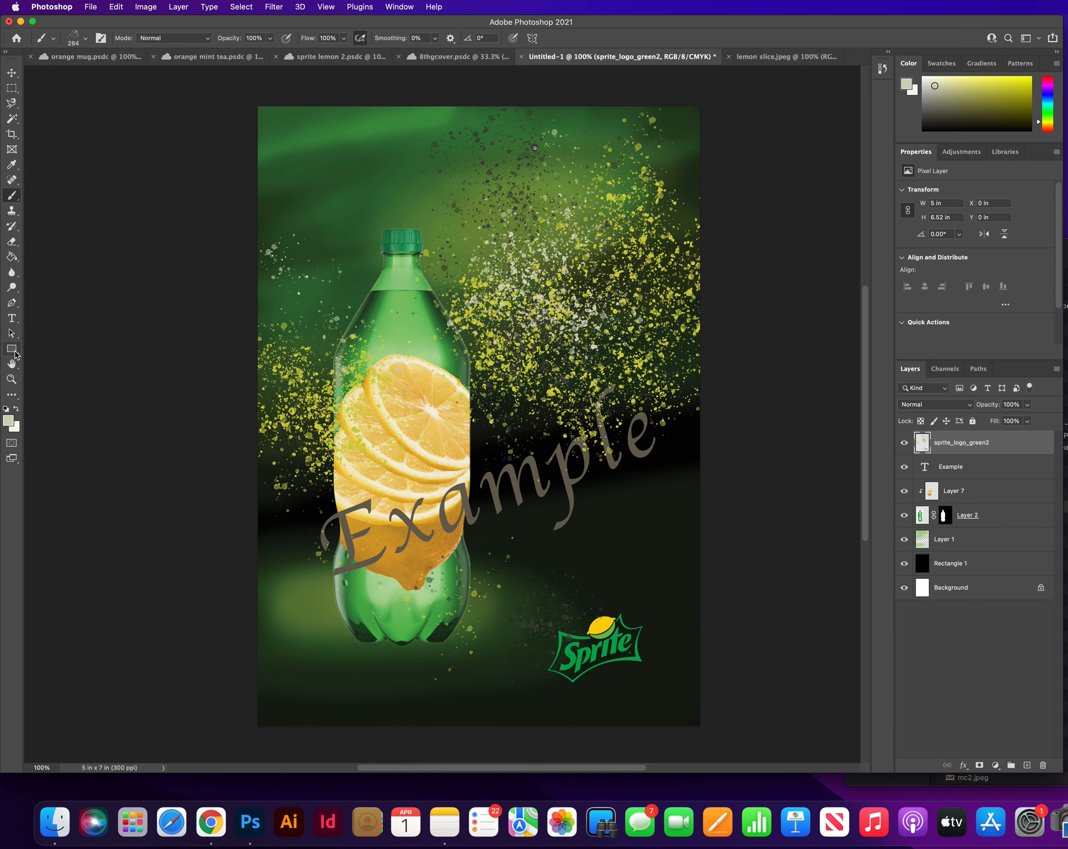
Move the Example text up over the lemon slices and deselect all layers
left_click(11, 73)
left_click_drag(542, 485, 531, 423)
left_click(731, 505)
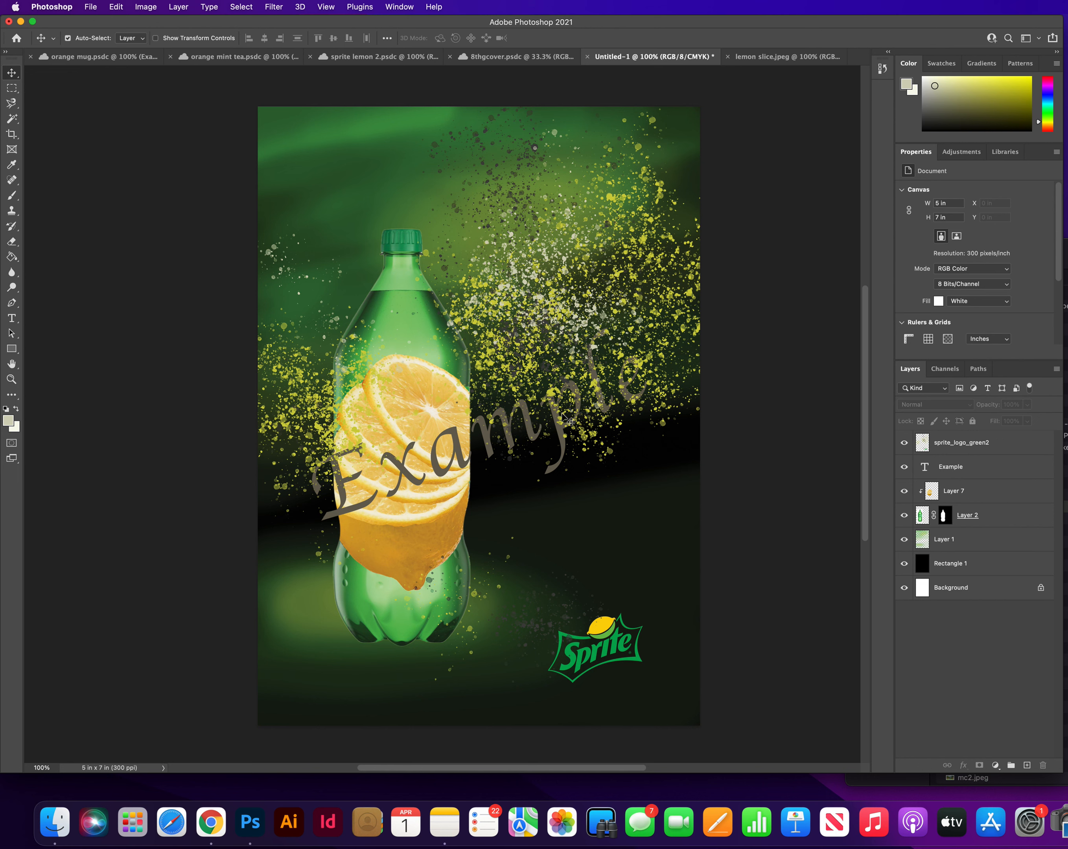
Start saving the poster on the computer and review the file formats offered for Save As
left_click(91, 7)
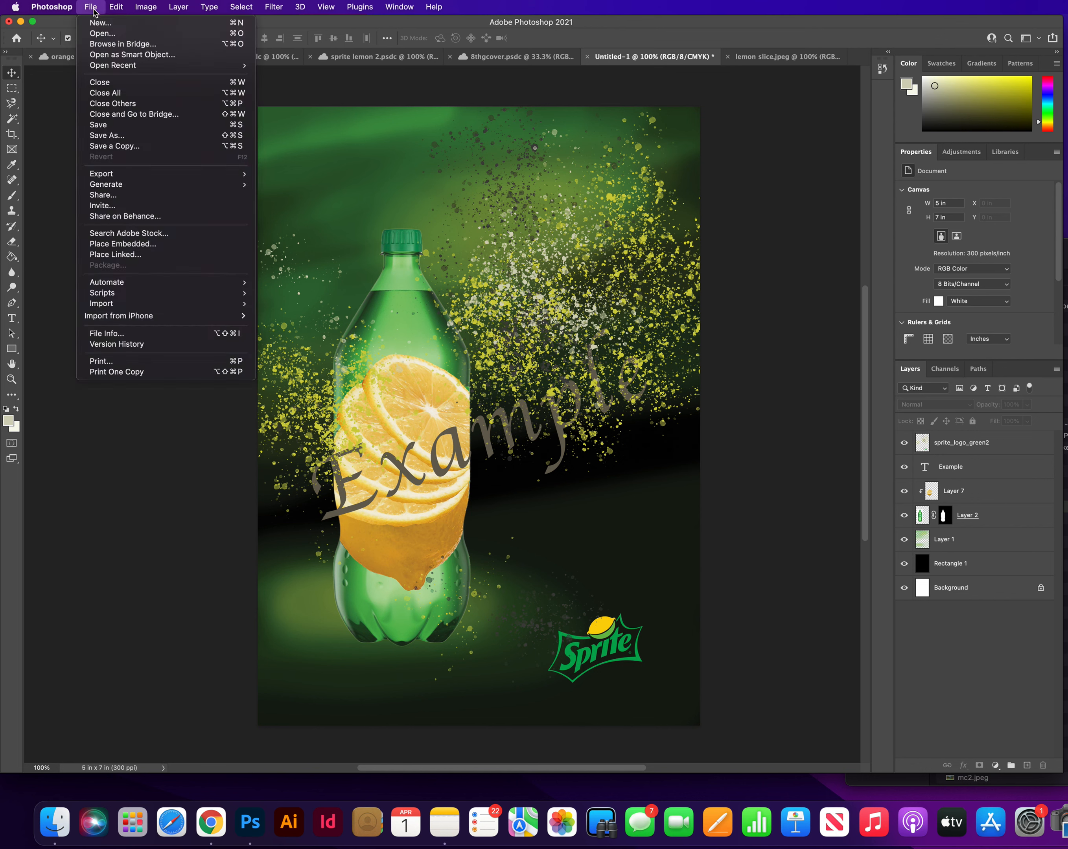
left_click(117, 138)
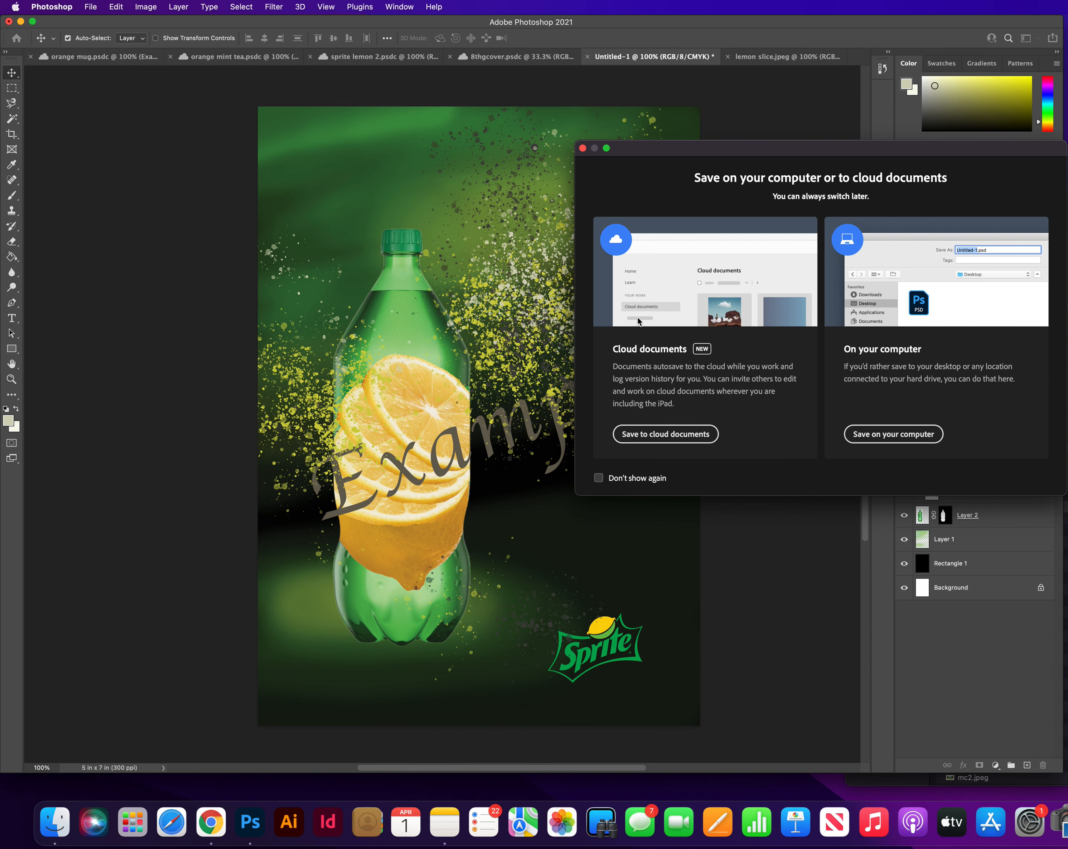
left_click(884, 440)
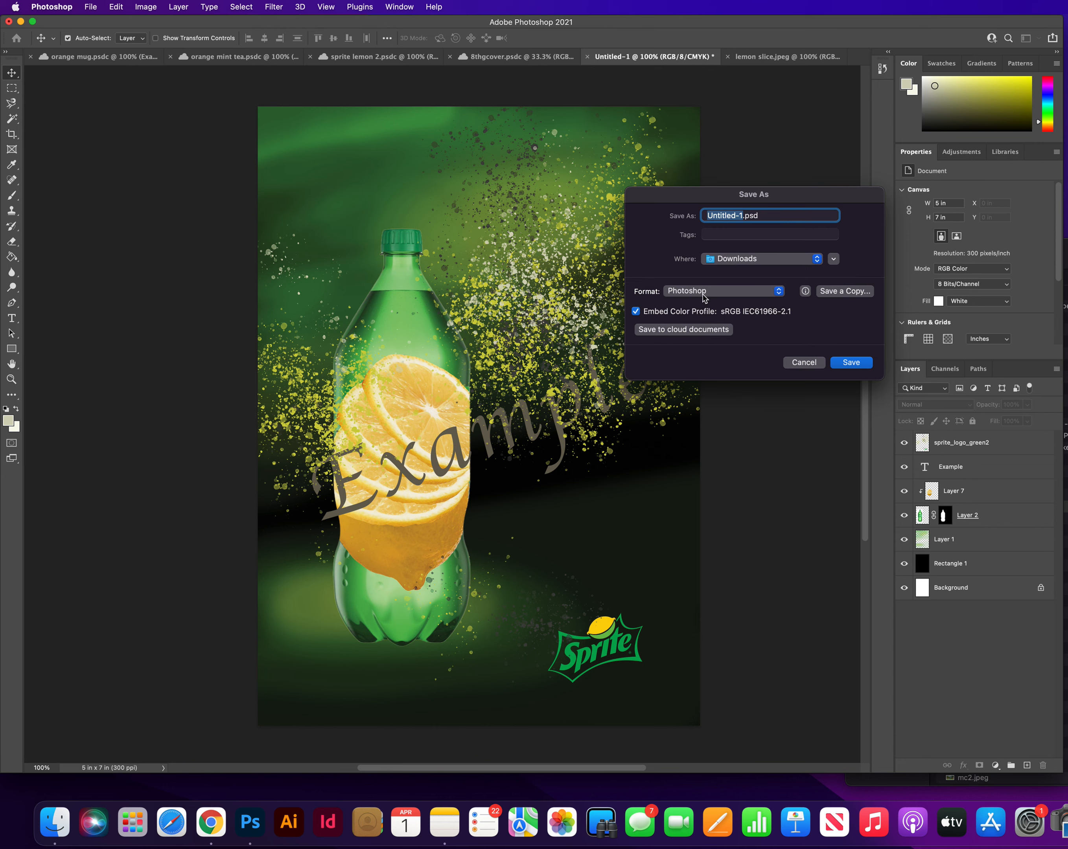
left_click(777, 292)
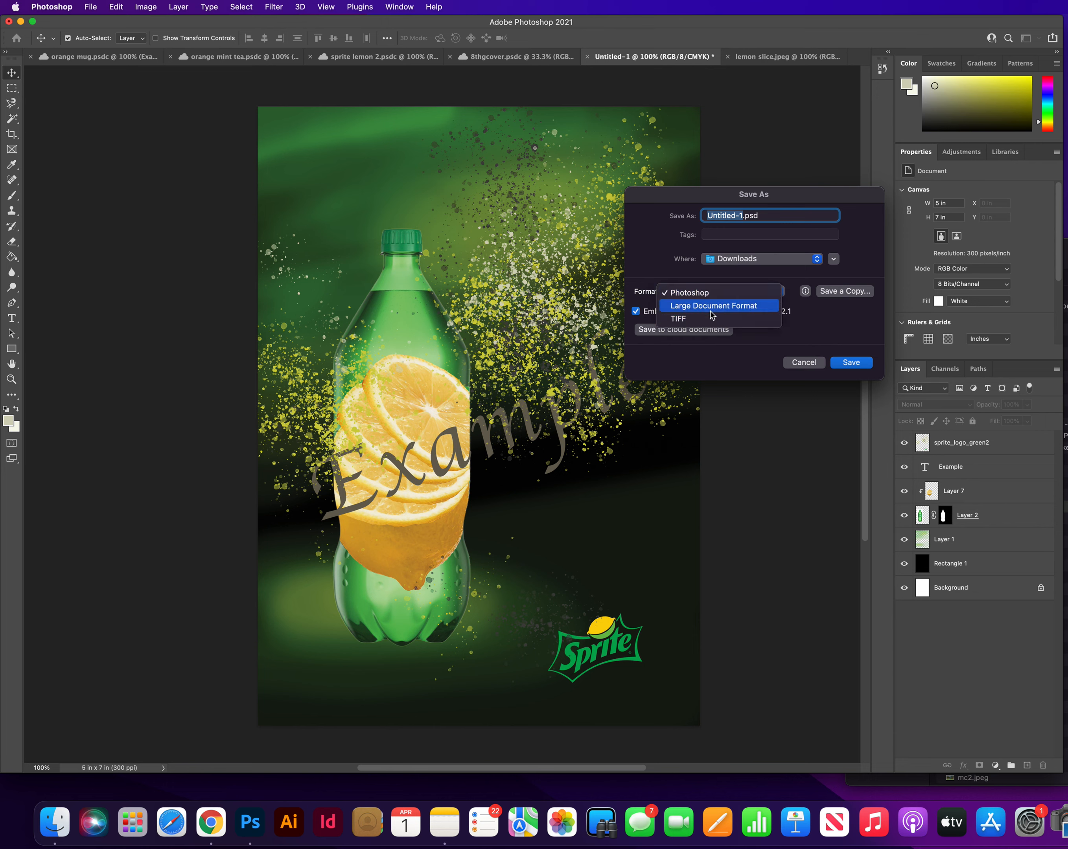
left_click(849, 321)
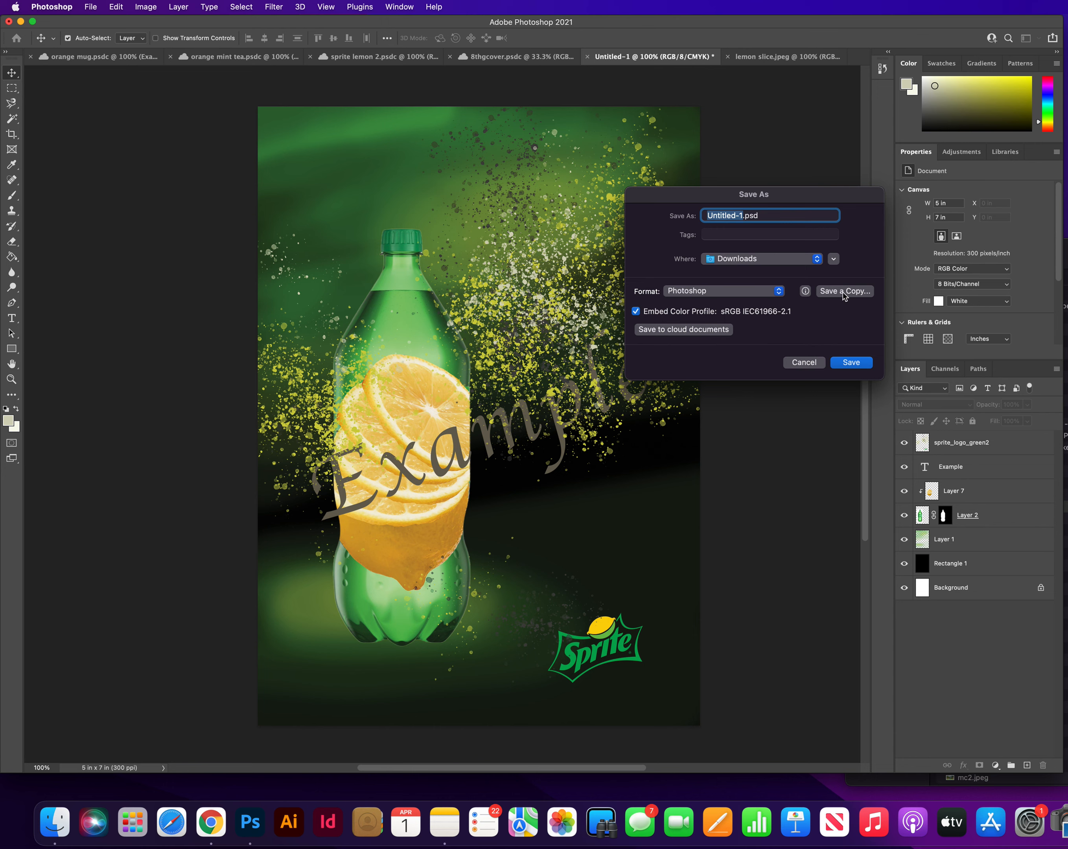
Set up saving a JPEG copy of the poster in the Downloads folder and cancel it
left_click(844, 292)
left_click(716, 290)
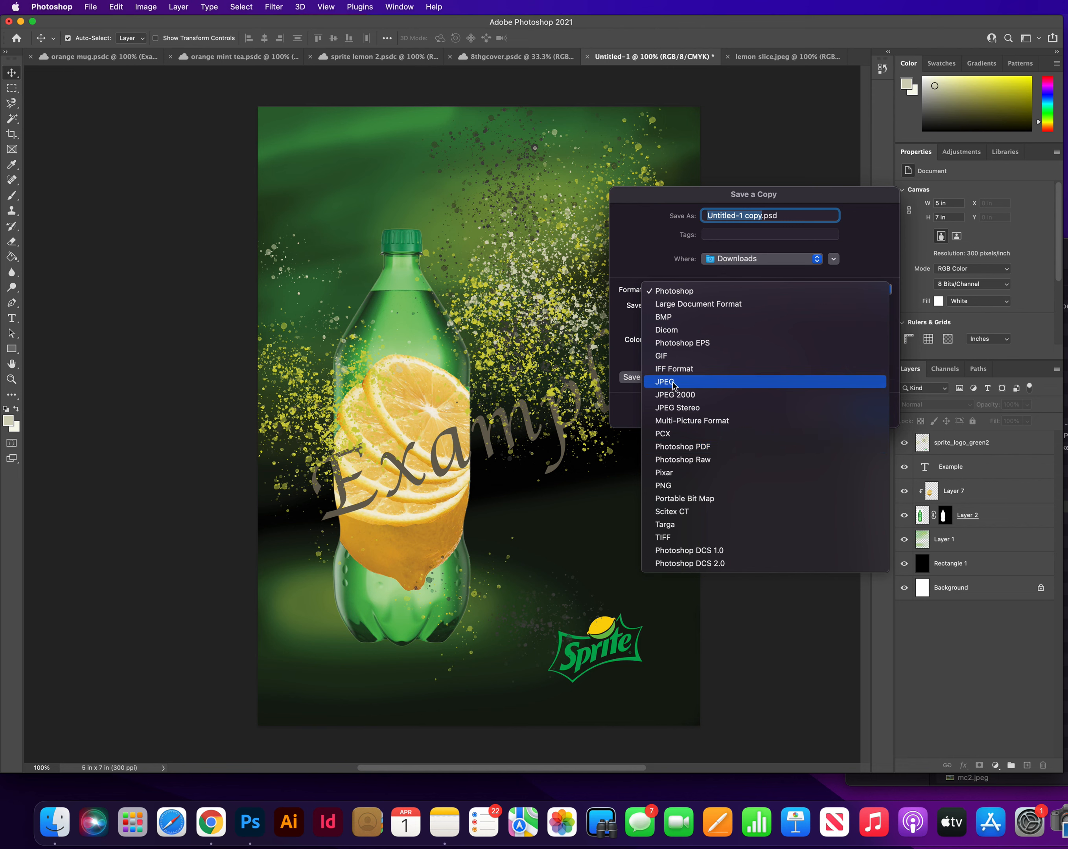
left_click(689, 381)
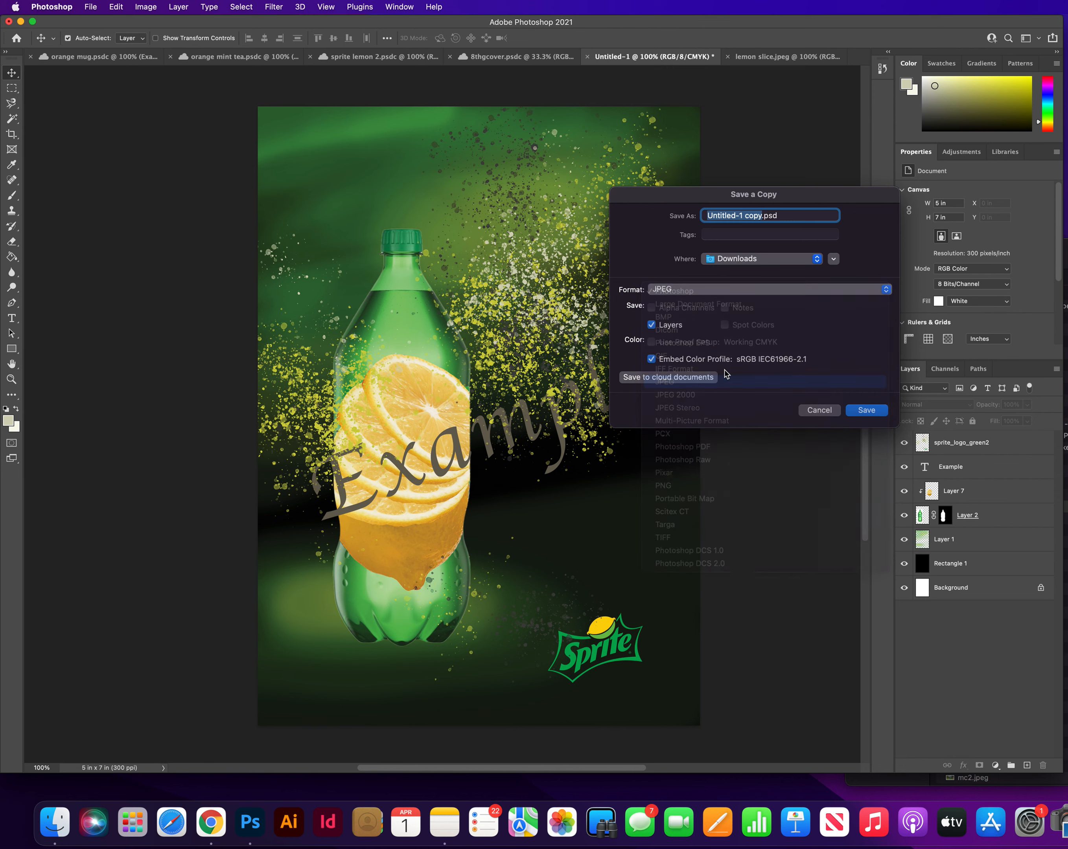
left_click(735, 260)
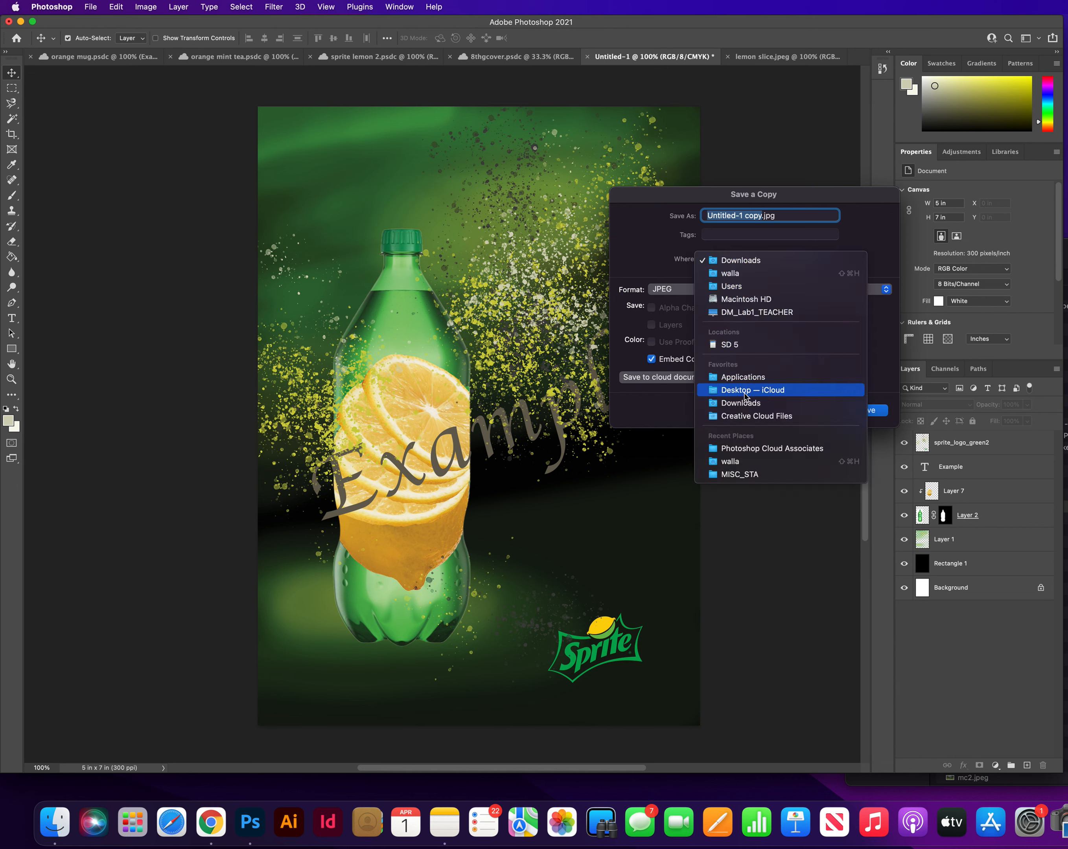
left_click(751, 262)
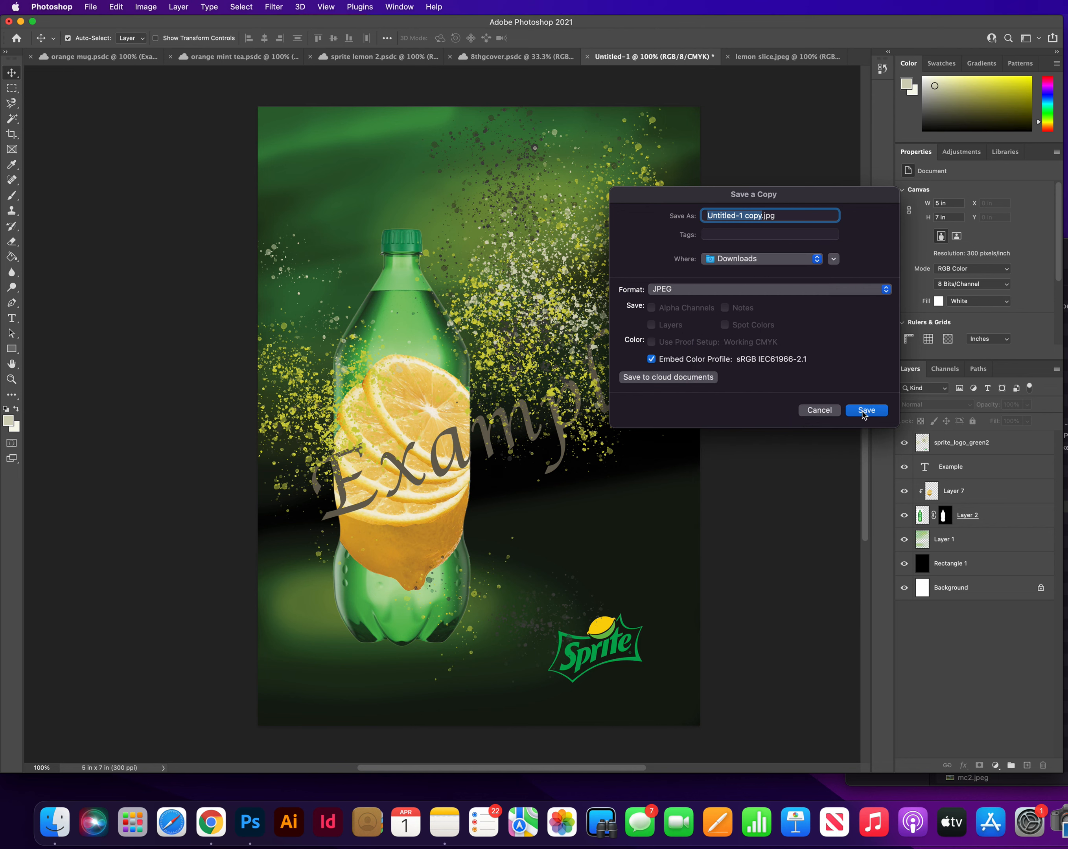
left_click(819, 410)
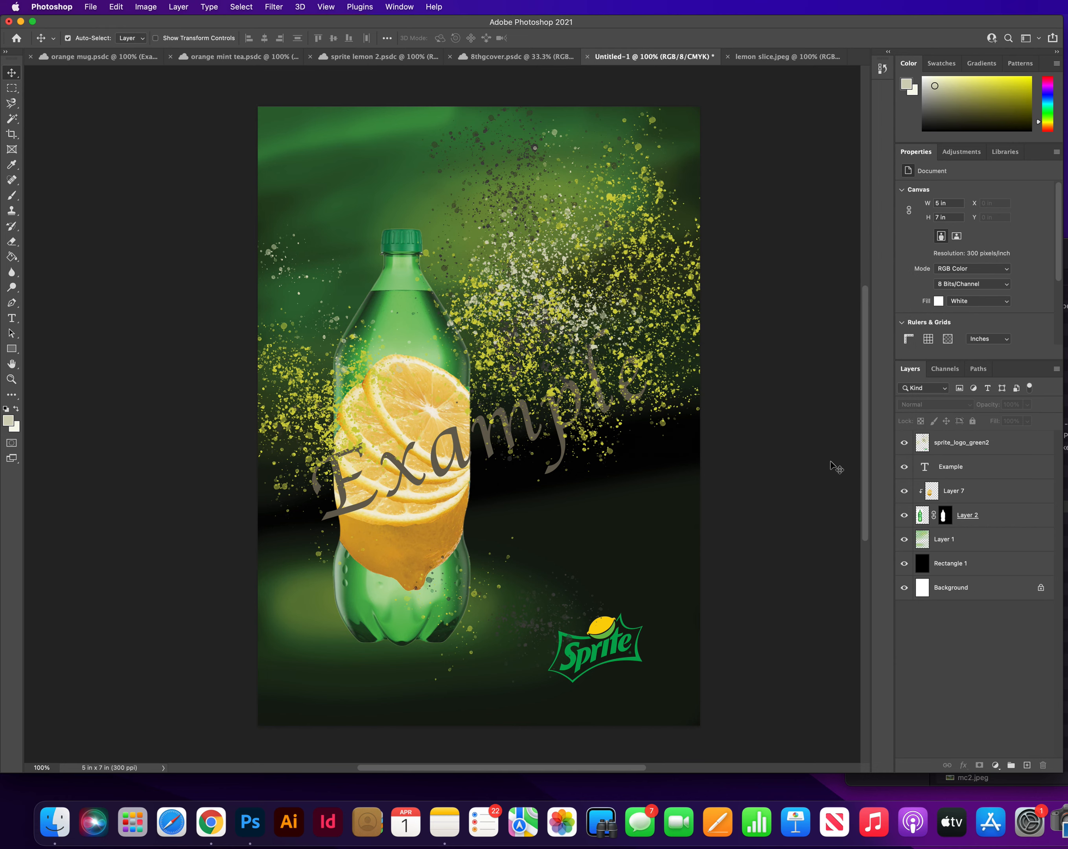